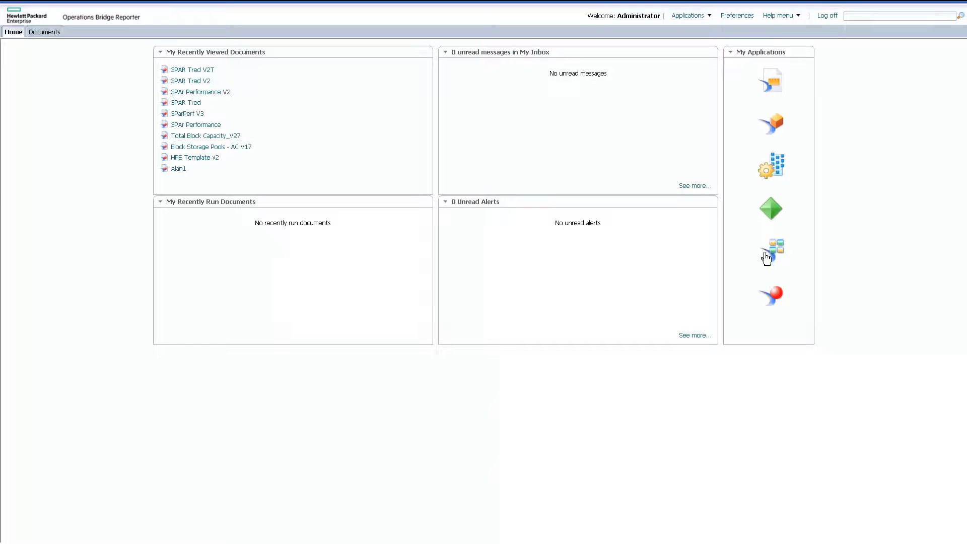
Create a new Web Intelligence document using revision 20 of the SOM_HP3PARPerfReporting Universe.unx universe as its data source.
{"action": "left_click", "coordinate": [772, 302]}
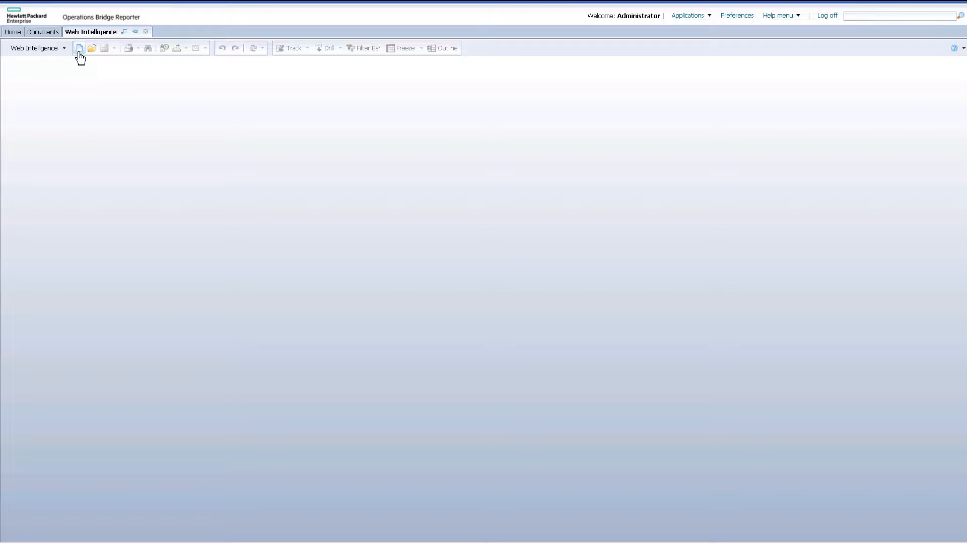
{"action": "left_click", "coordinate": [80, 49]}
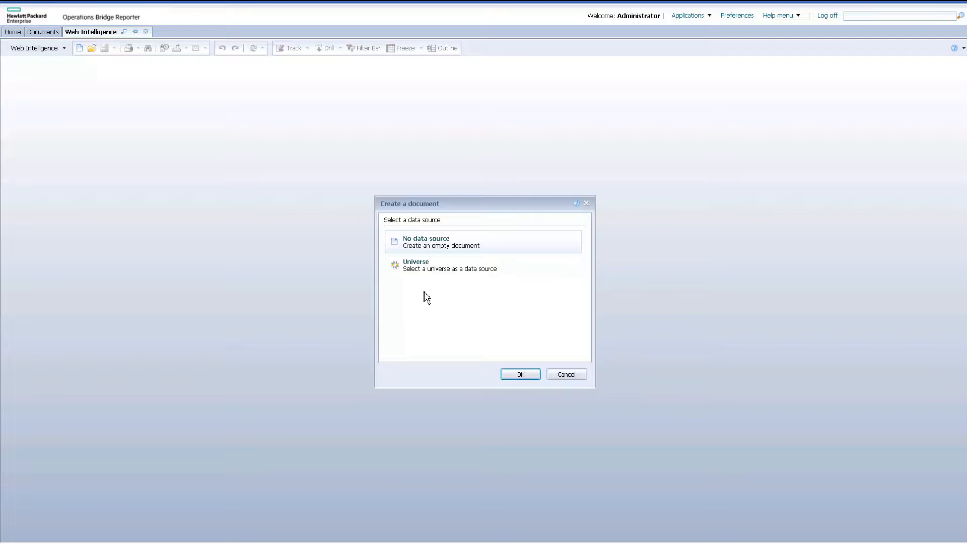
{"action": "left_click", "coordinate": [427, 272]}
{"action": "left_click", "coordinate": [519, 374]}
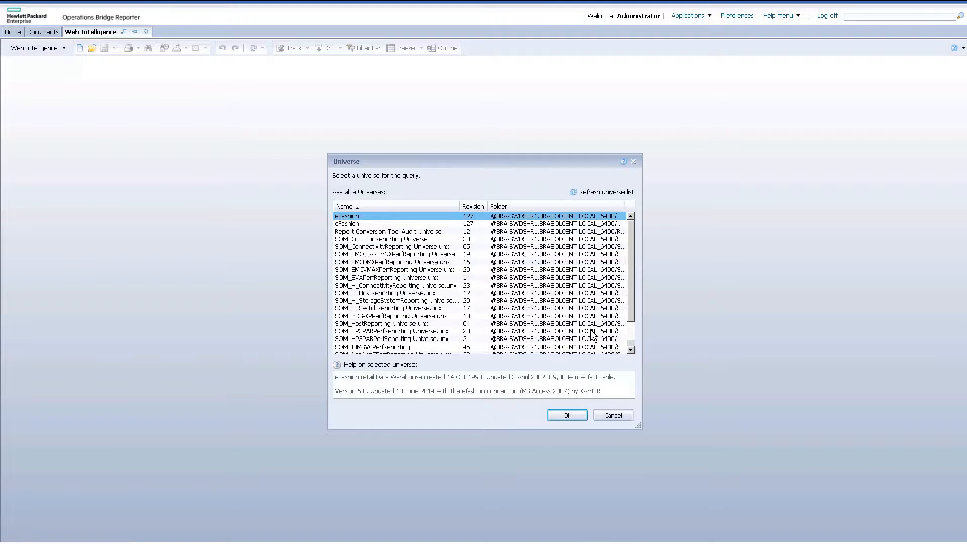
{"action": "scroll", "coordinate": [403, 334], "scroll_direction": "down", "scroll_amount": 1}
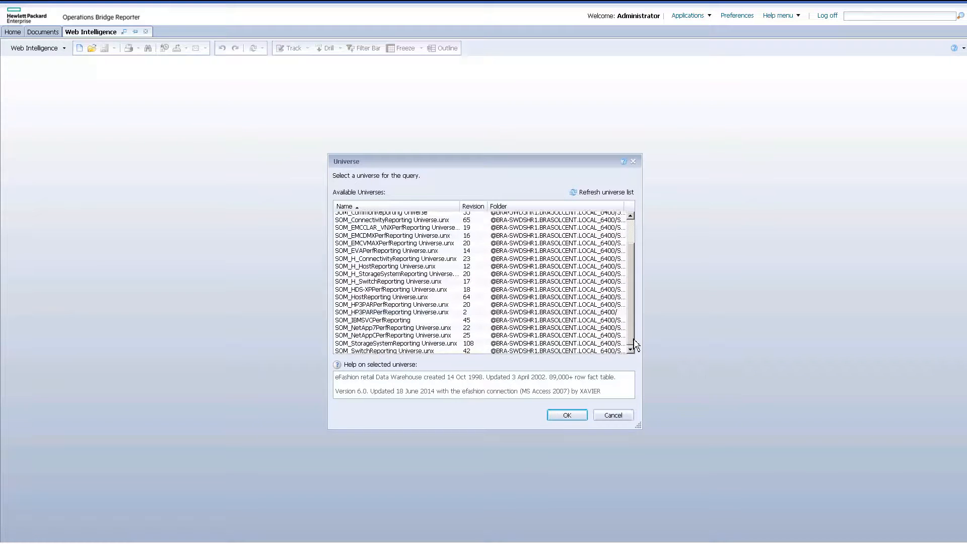
{"action": "left_click", "coordinate": [412, 304]}
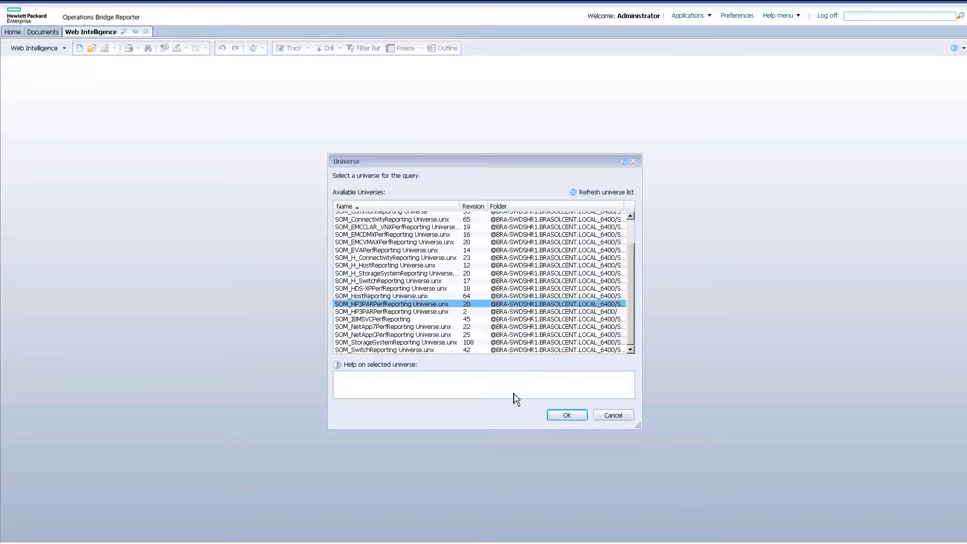
{"action": "left_click", "coordinate": [574, 420]}
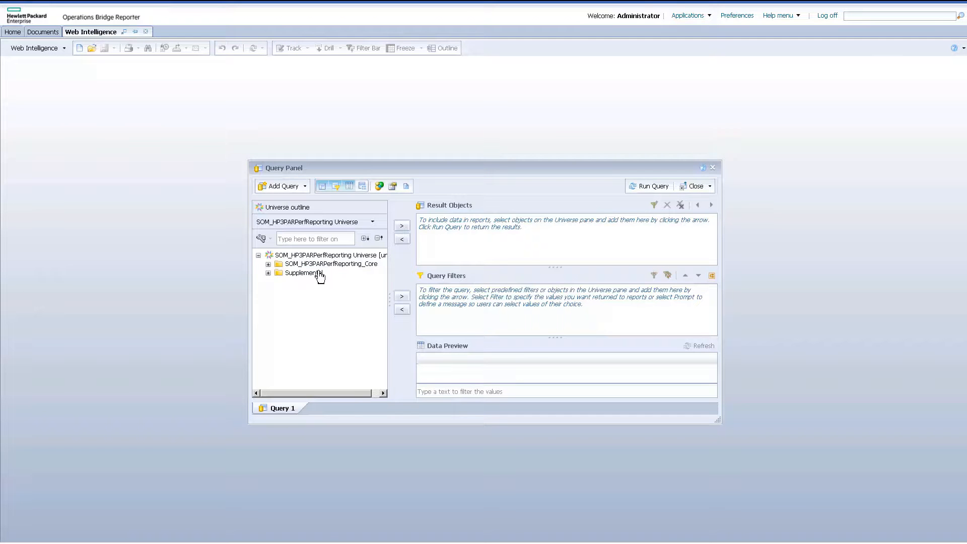
Add SOM Source Name, Tenant Name and Storage System Name from the HP 3PAR Storage System Performance Statistics to the query's result objects.
{"action": "left_click", "coordinate": [268, 264]}
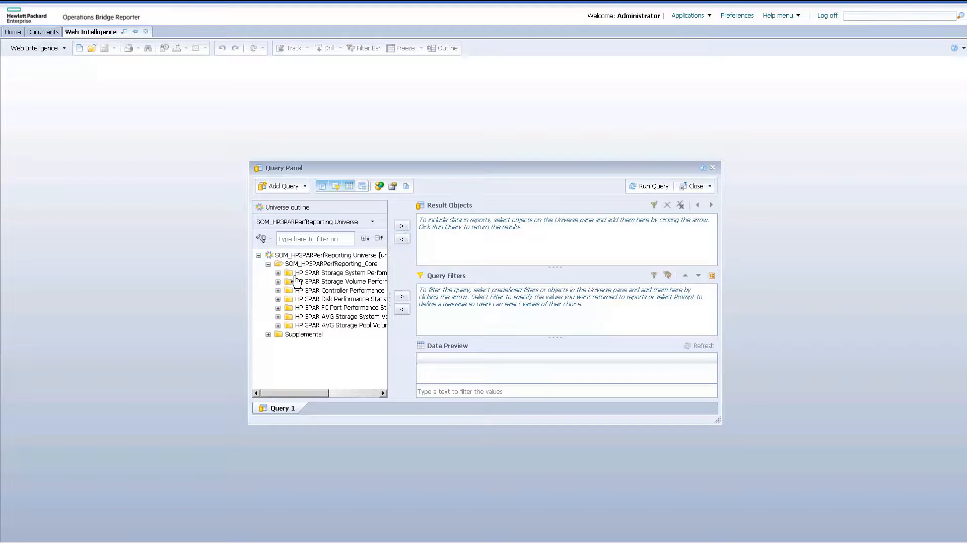
{"action": "left_click", "coordinate": [278, 273]}
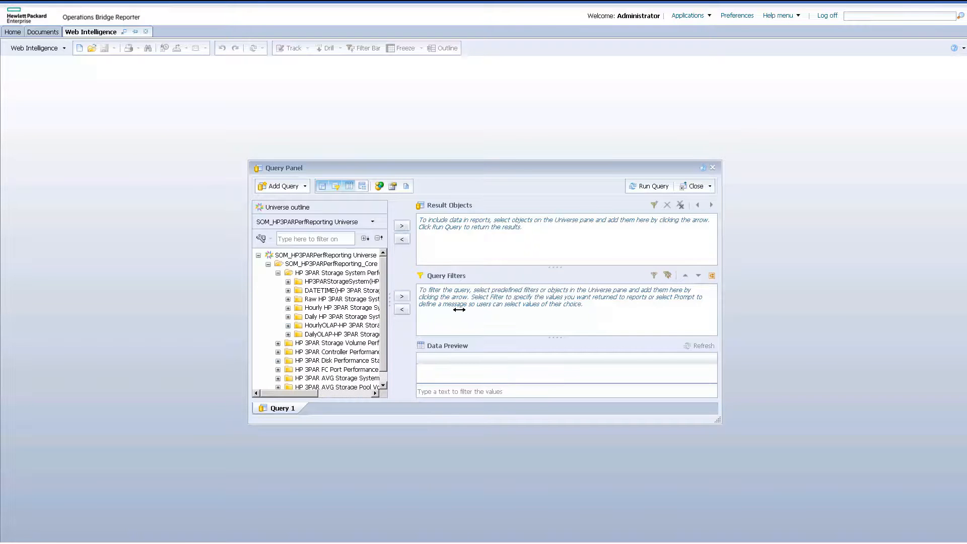
{"action": "left_click_drag", "start_coordinate": [459, 309], "coordinate": [471, 309]}
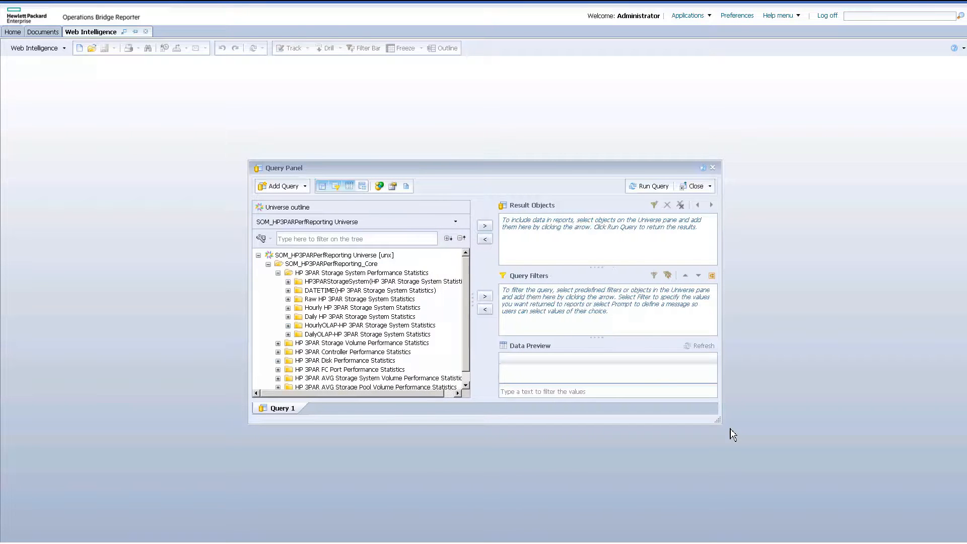
{"action": "left_click_drag", "start_coordinate": [868, 423], "coordinate": [887, 426]}
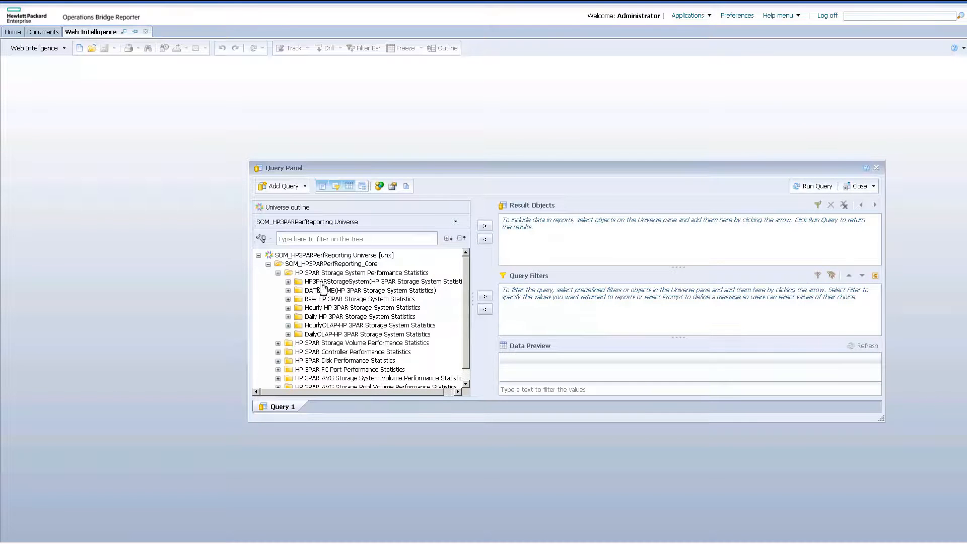
{"action": "left_click", "coordinate": [288, 282]}
{"action": "left_click", "coordinate": [342, 293]}
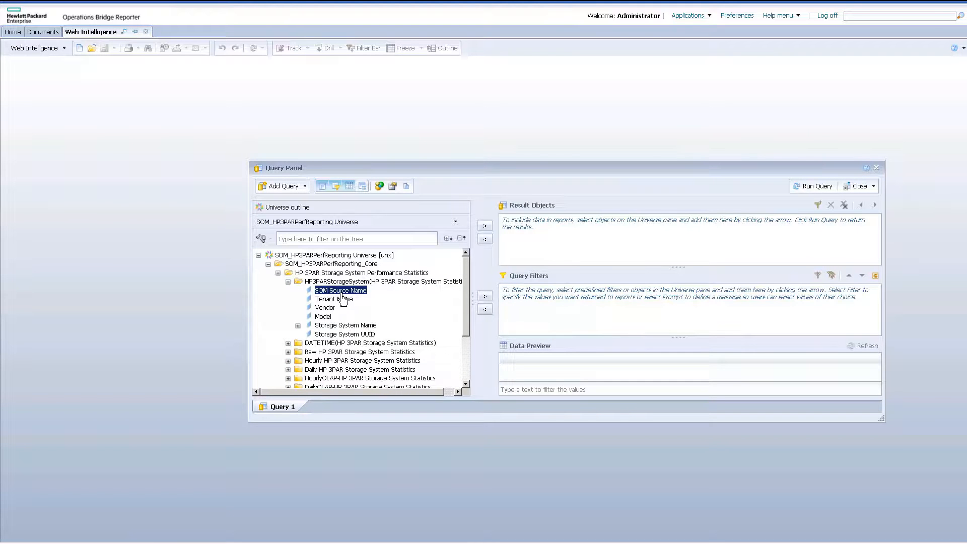
{"action": "double_click", "coordinate": [342, 294]}
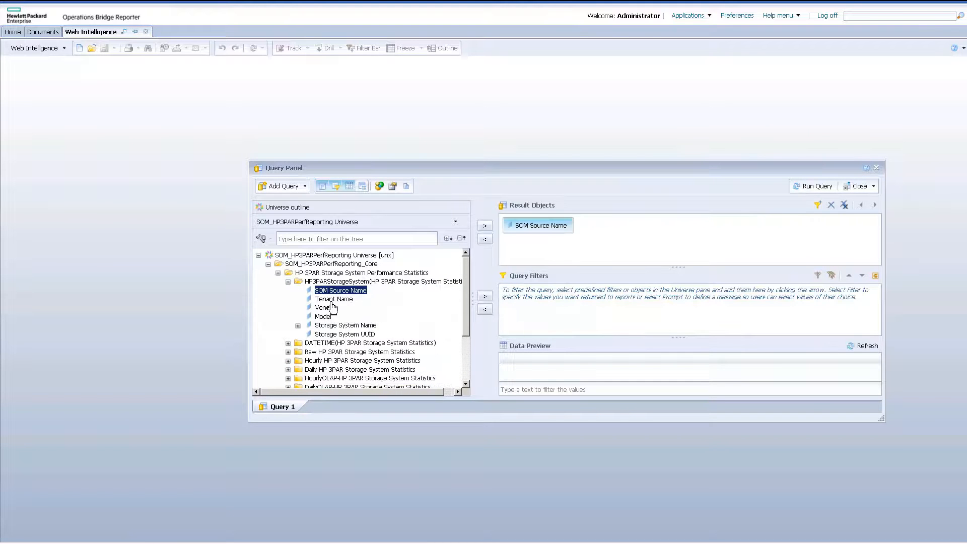
{"action": "double_click", "coordinate": [334, 299]}
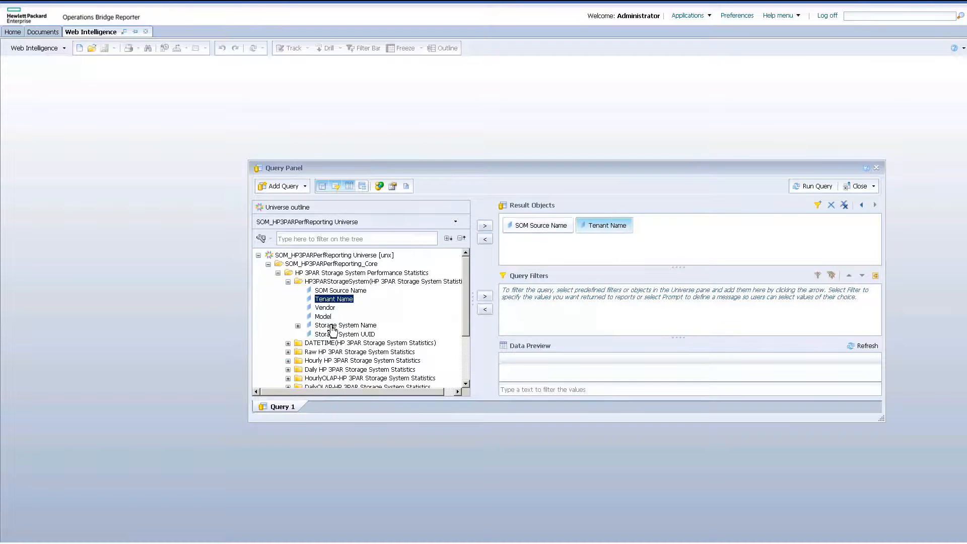
{"action": "left_click", "coordinate": [332, 325]}
{"action": "double_click", "coordinate": [332, 325]}
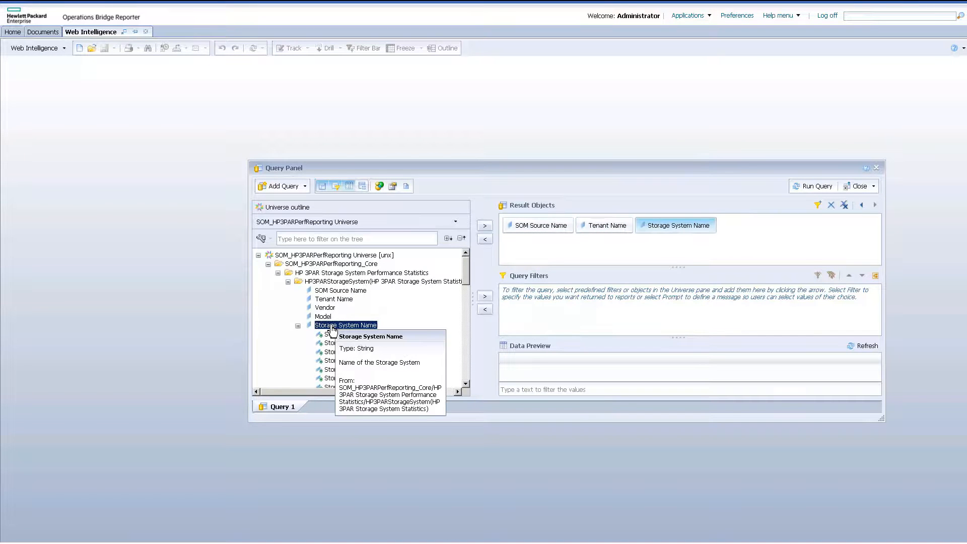
{"action": "left_click", "coordinate": [298, 325]}
{"action": "left_click", "coordinate": [288, 282]}
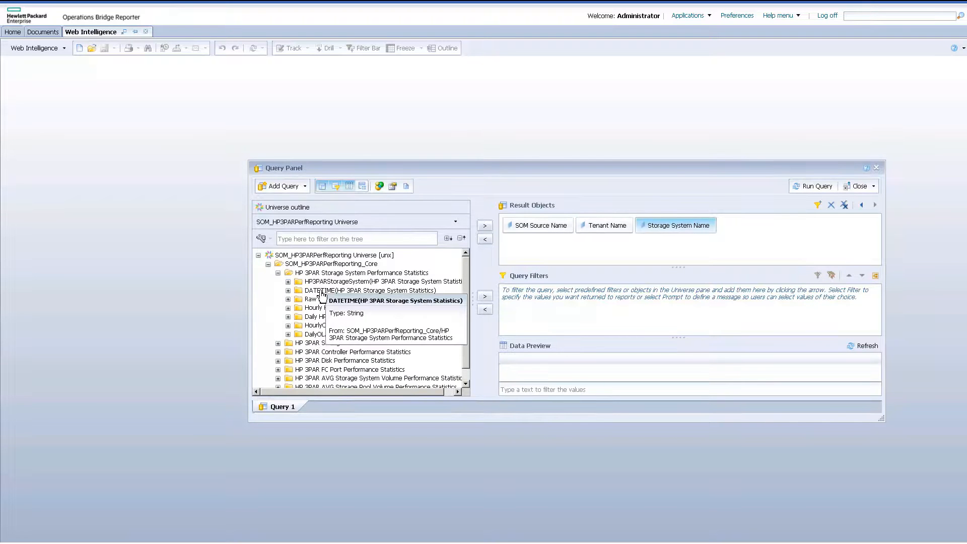
Add Full Date from the storage system statistics' DATETIME folder to the result objects.
{"action": "left_click", "coordinate": [289, 291]}
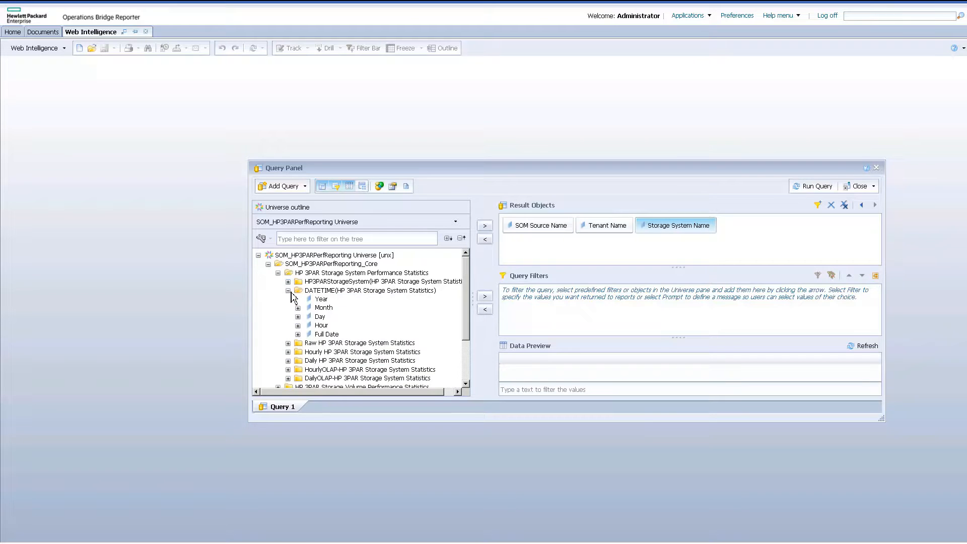
{"action": "double_click", "coordinate": [327, 335]}
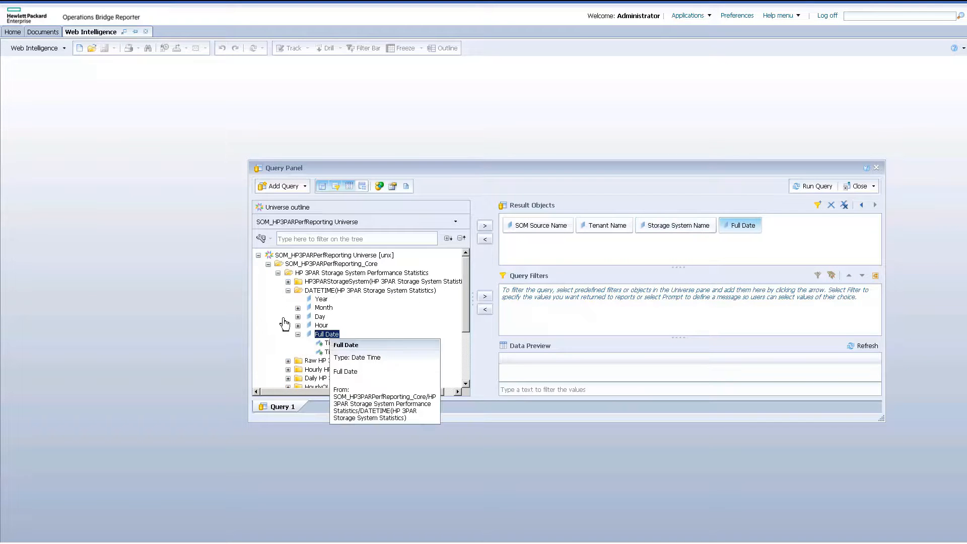
{"action": "left_click", "coordinate": [288, 291]}
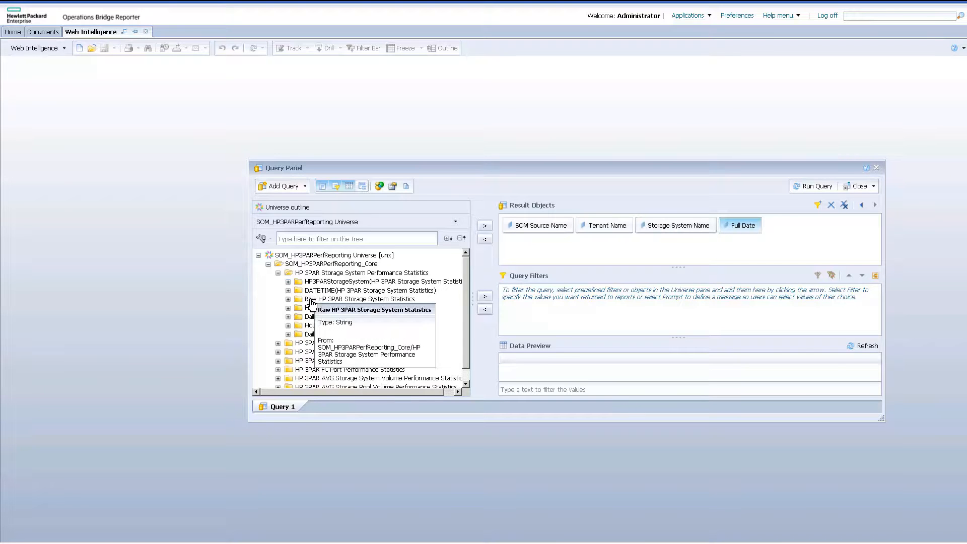
Add Average Total Data Rate (Bytes/Sec) from the Daily HP 3PAR Storage System Statistics to the result objects and run the query.
{"action": "left_click", "coordinate": [288, 316]}
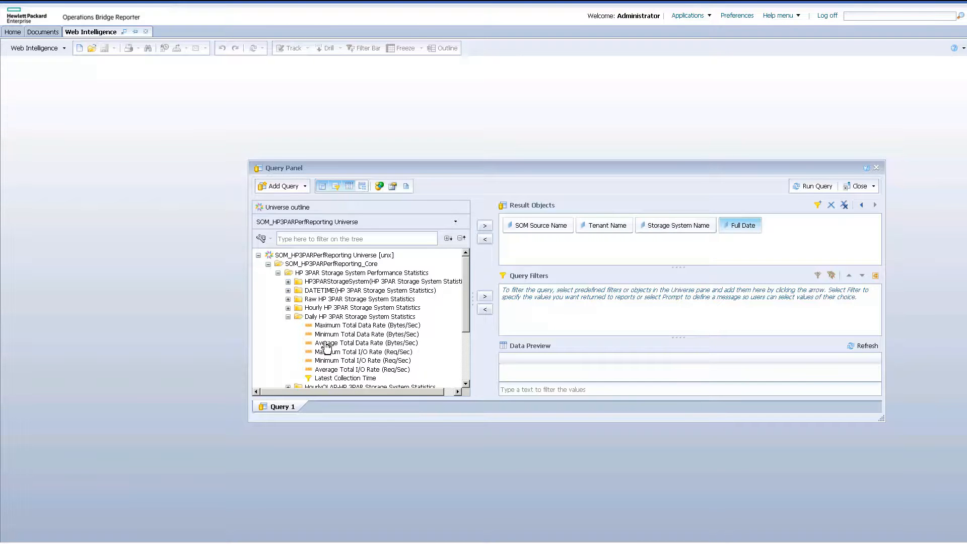
{"action": "mouse_move", "coordinate": [326, 348]}
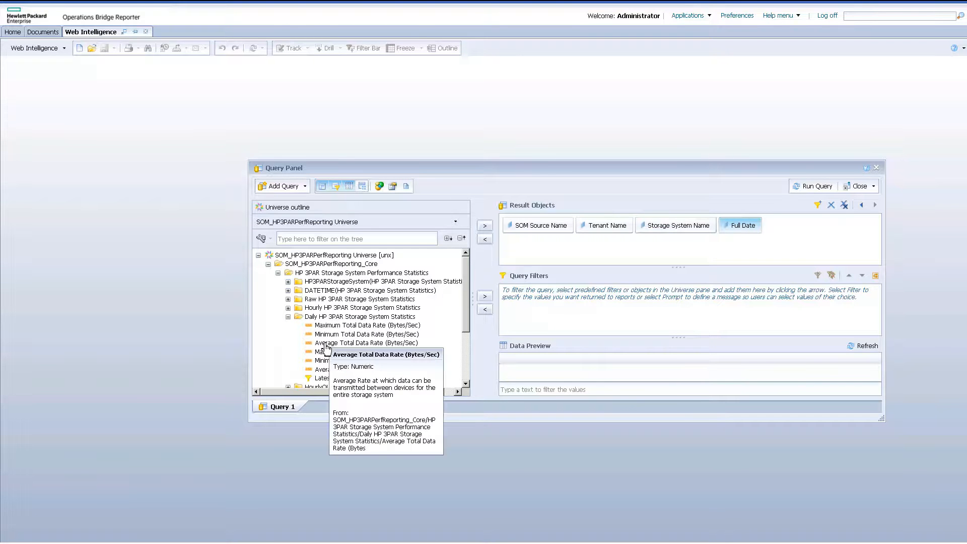
{"action": "double_click", "coordinate": [325, 344]}
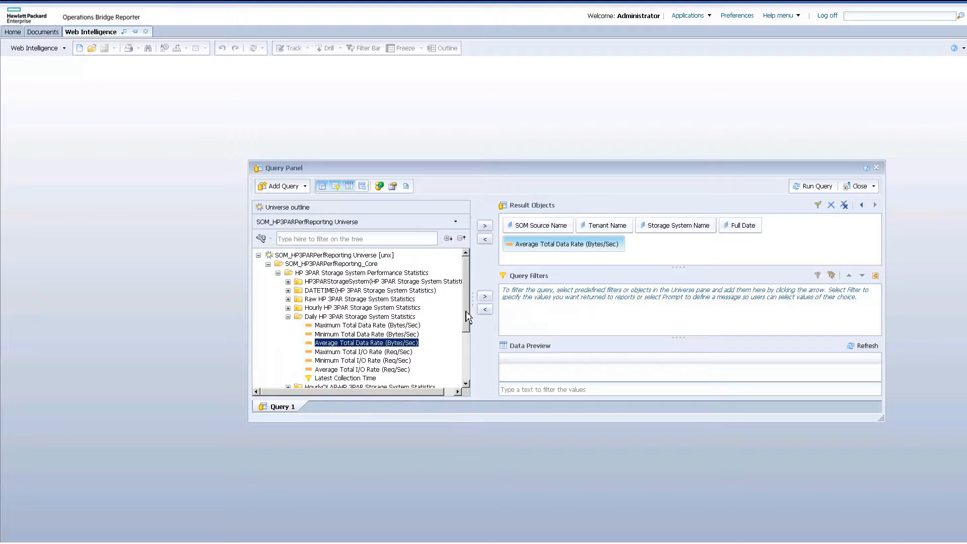
{"action": "scroll", "coordinate": [468, 343], "scroll_direction": "down", "scroll_amount": 3}
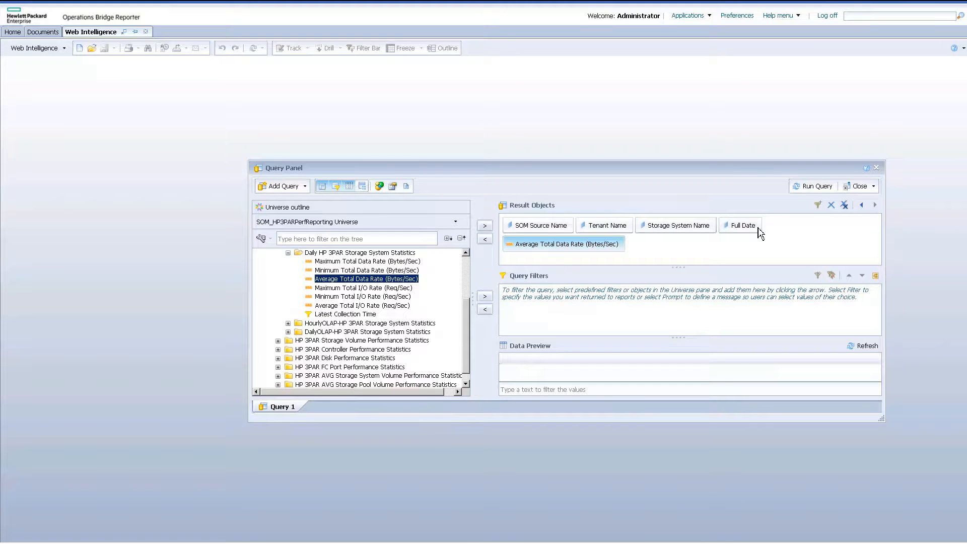
{"action": "left_click", "coordinate": [813, 191]}
{"action": "left_click", "coordinate": [813, 191]}
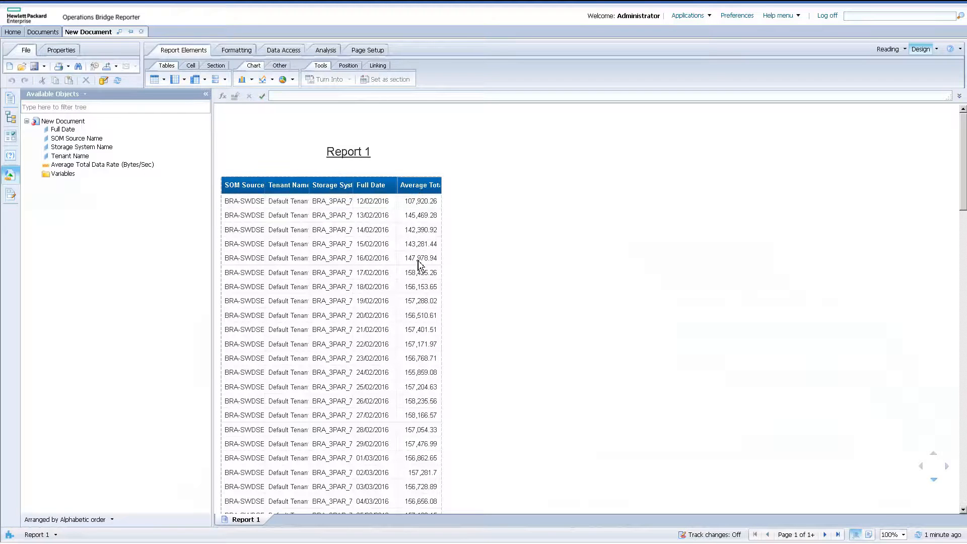
Delete the default data table from Report 1.
{"action": "left_click", "coordinate": [445, 194]}
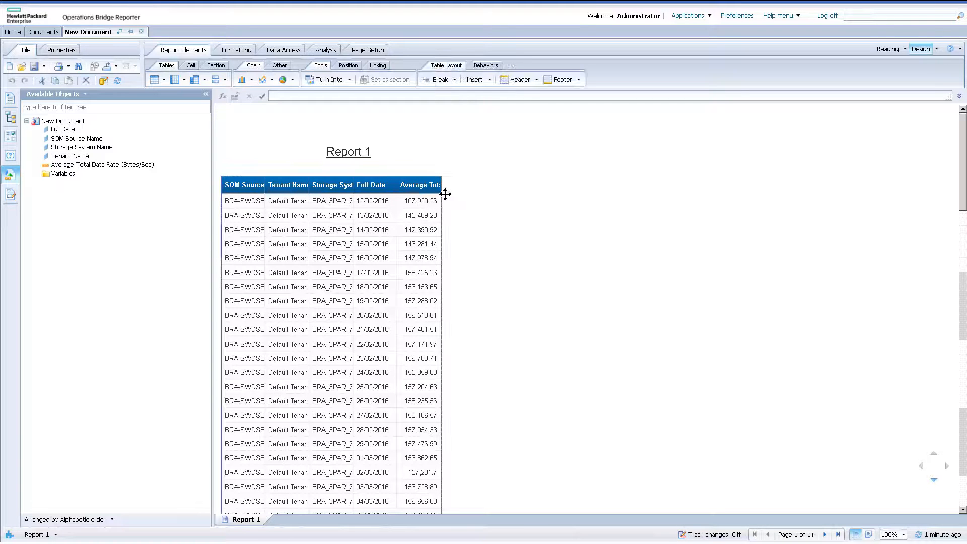
{"action": "right_click", "coordinate": [445, 194]}
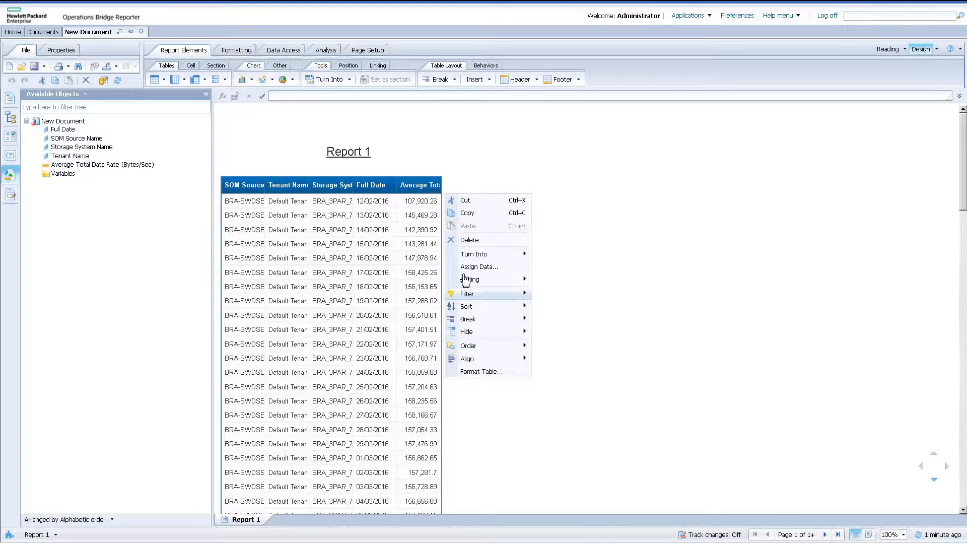
{"action": "left_click", "coordinate": [474, 242]}
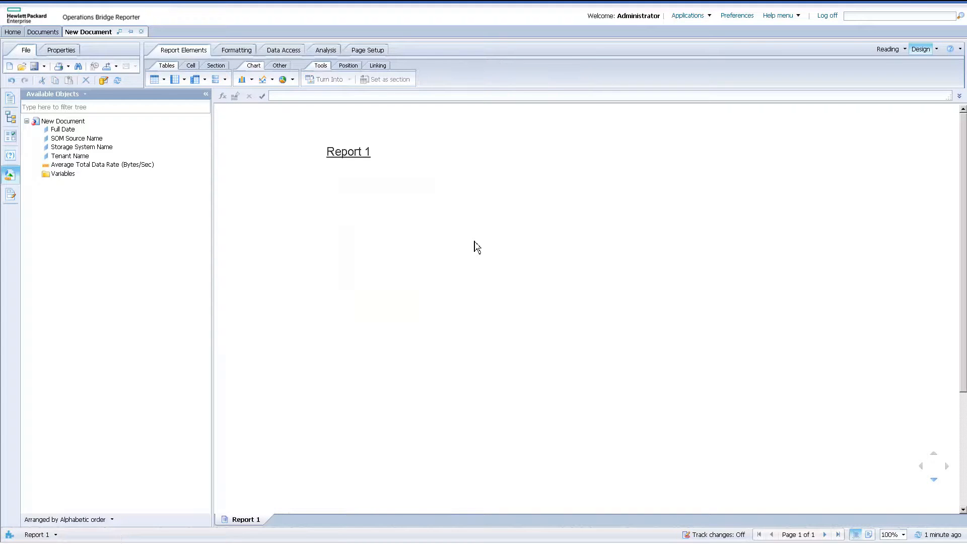
Insert a section based on Storage System Name below the Report 1 title.
{"action": "left_click", "coordinate": [233, 123]}
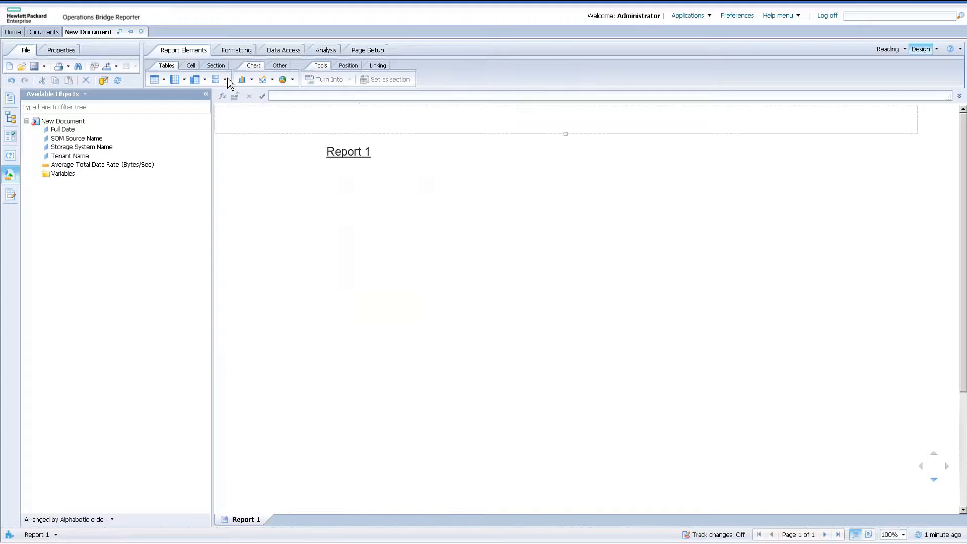
{"action": "left_click", "coordinate": [219, 69]}
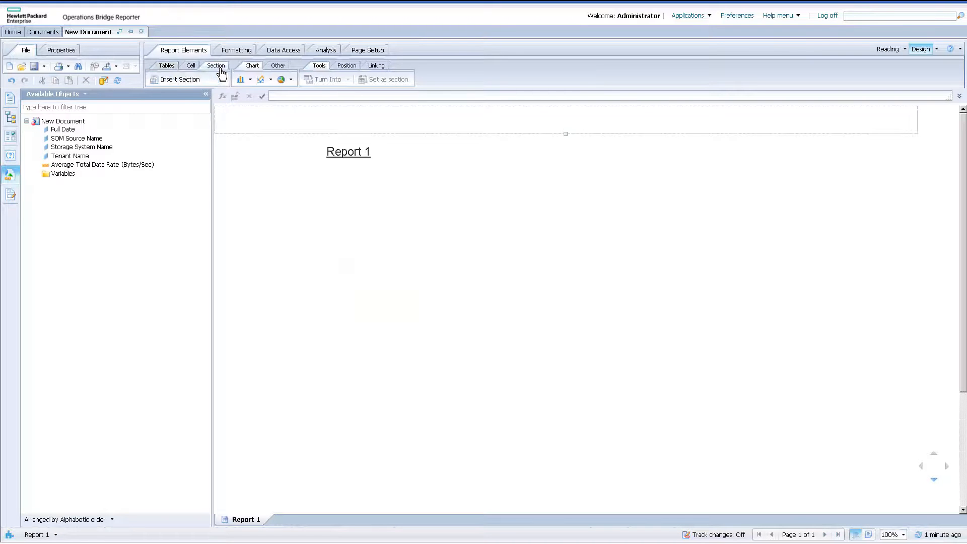
{"action": "left_click", "coordinate": [177, 80]}
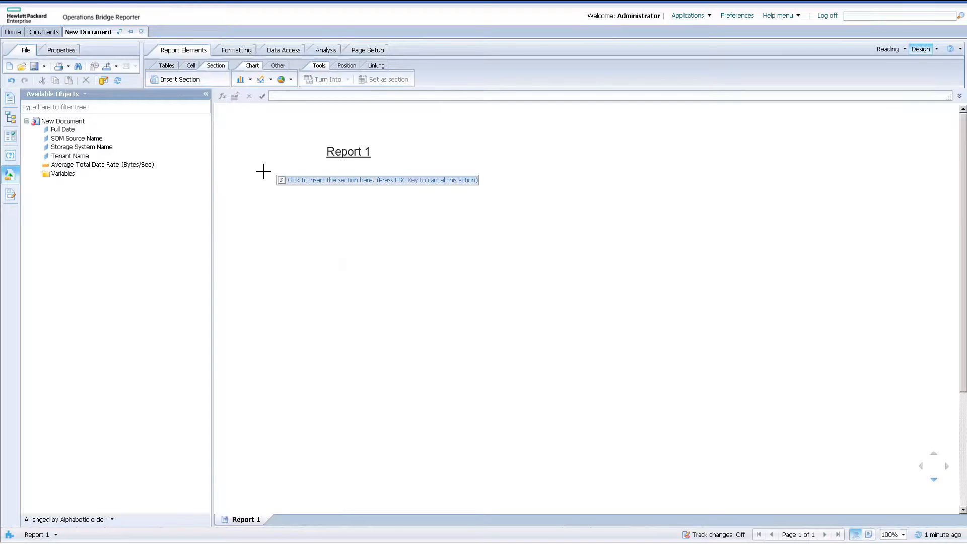
{"action": "left_click", "coordinate": [263, 171]}
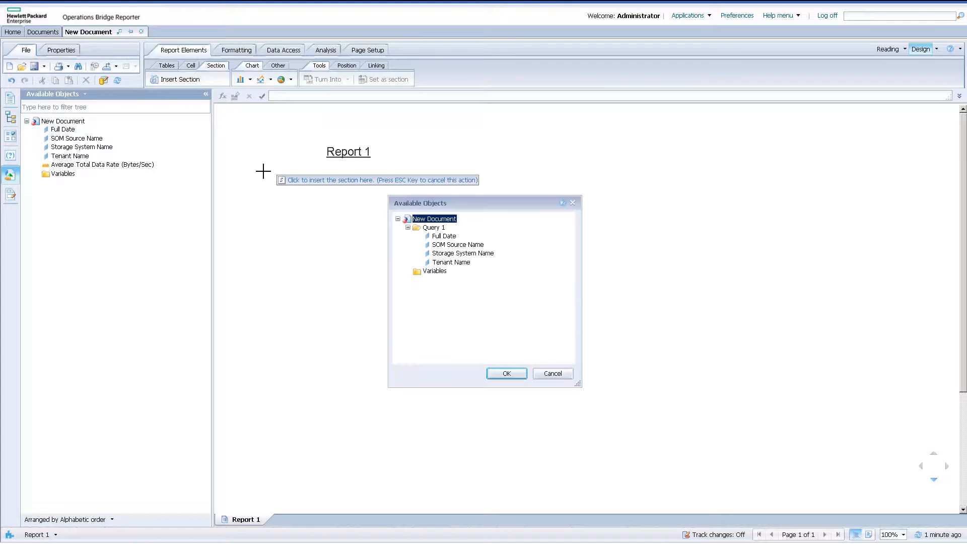
{"action": "left_click", "coordinate": [462, 255]}
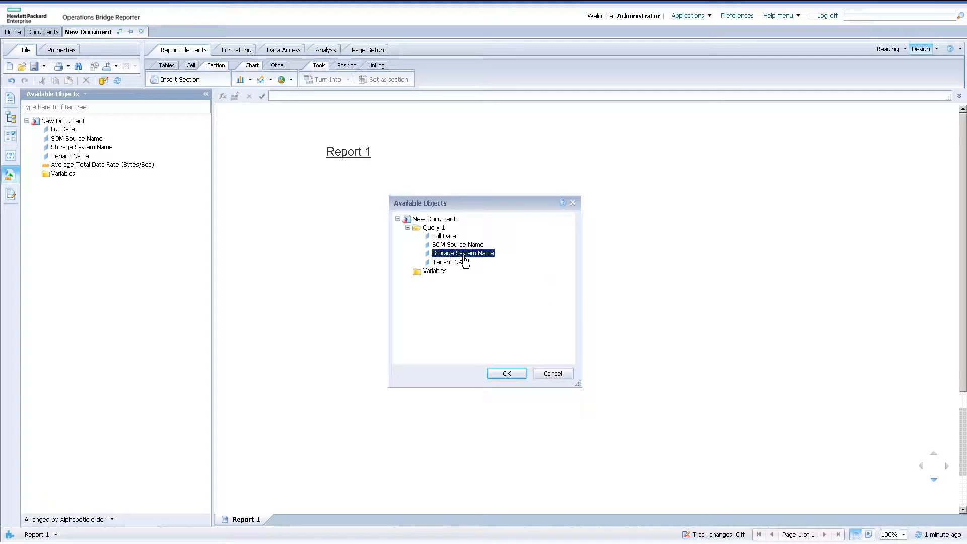
{"action": "left_click", "coordinate": [502, 375]}
{"action": "left_click", "coordinate": [290, 209]}
{"action": "left_click", "coordinate": [275, 190]}
{"action": "left_click", "coordinate": [351, 191]}
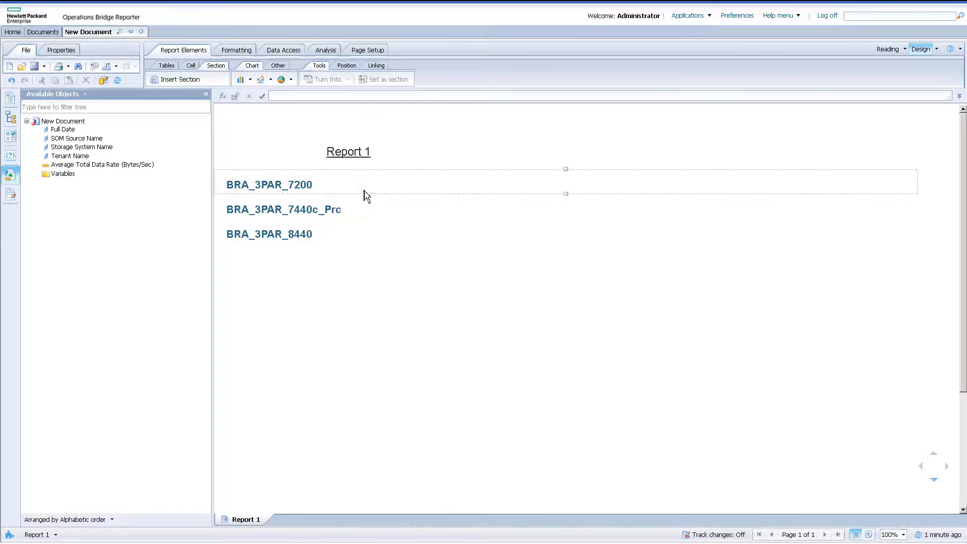
Insert a line chart in the storage system section, beside the BRA_3PAR_7200 section name.
{"action": "left_click", "coordinate": [384, 185]}
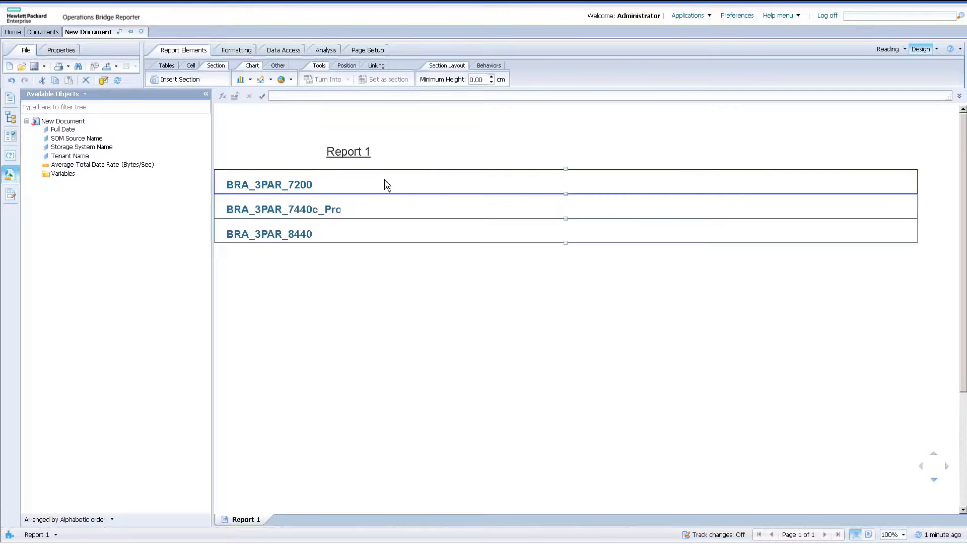
{"action": "right_click", "coordinate": [384, 185]}
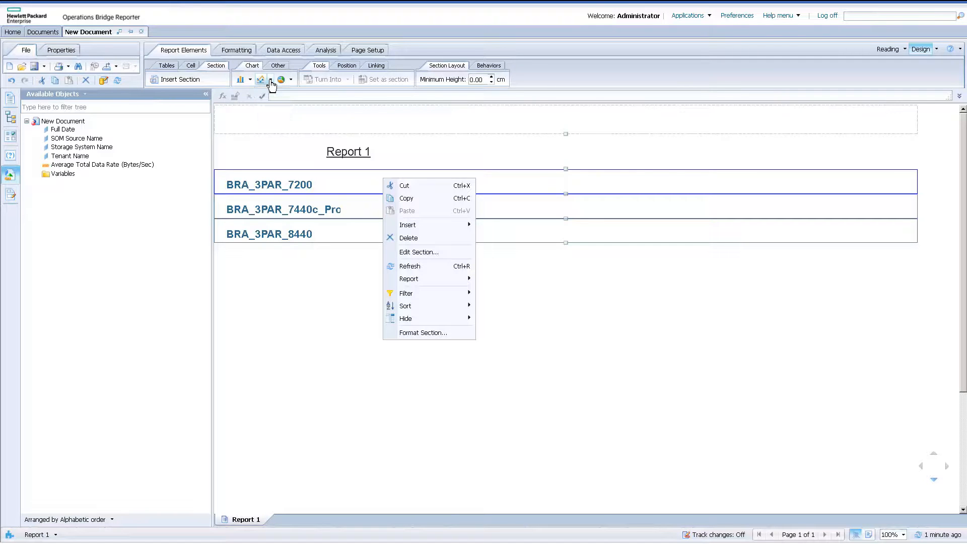
{"action": "left_click", "coordinate": [271, 82]}
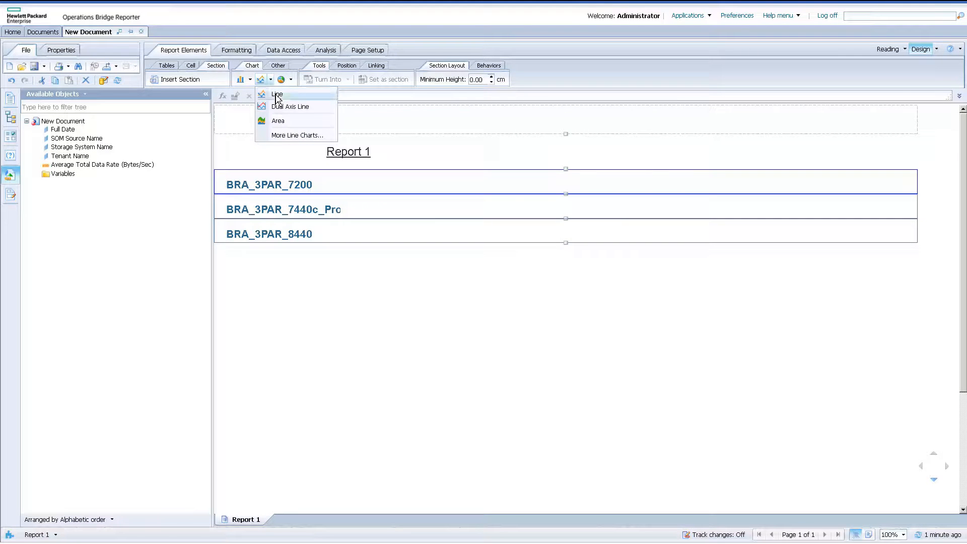
{"action": "left_click", "coordinate": [277, 94]}
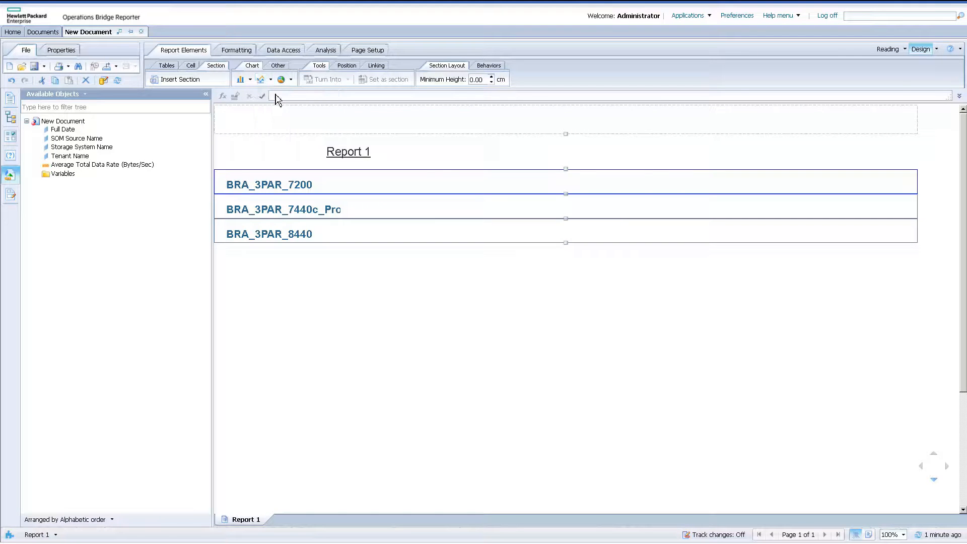
{"action": "left_click", "coordinate": [441, 176]}
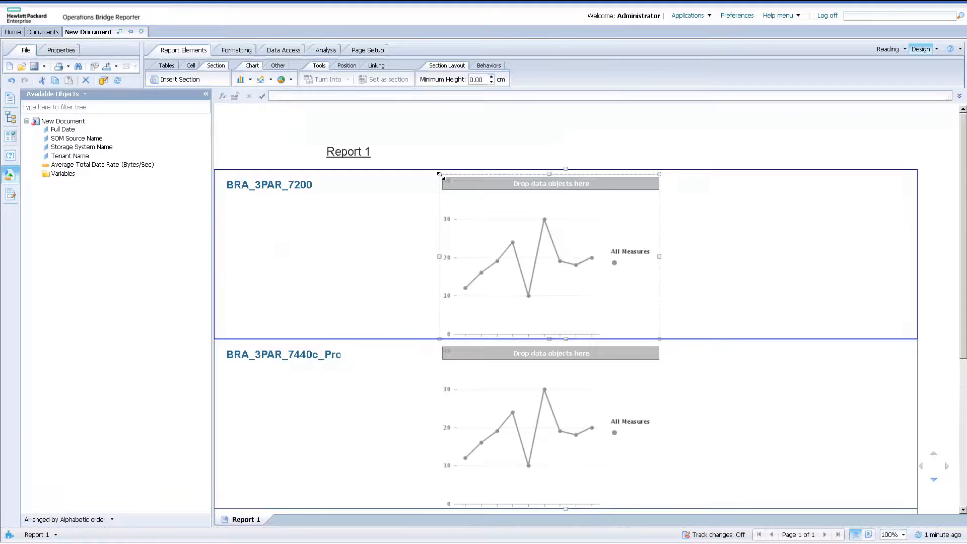
{"action": "left_click", "coordinate": [270, 178]}
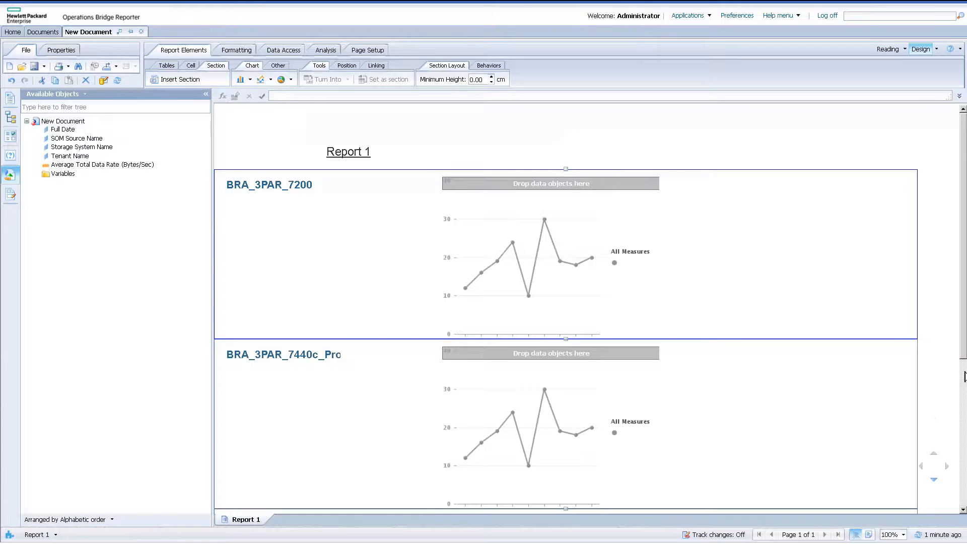
{"action": "scroll", "coordinate": [964, 431], "scroll_direction": "down", "scroll_amount": 5}
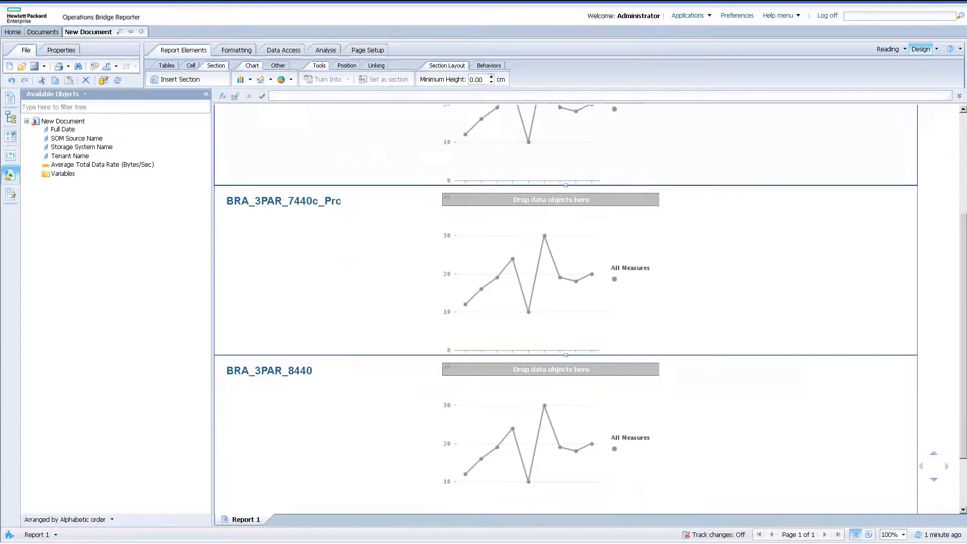
{"action": "scroll", "coordinate": [963, 353], "scroll_direction": "up", "scroll_amount": 5}
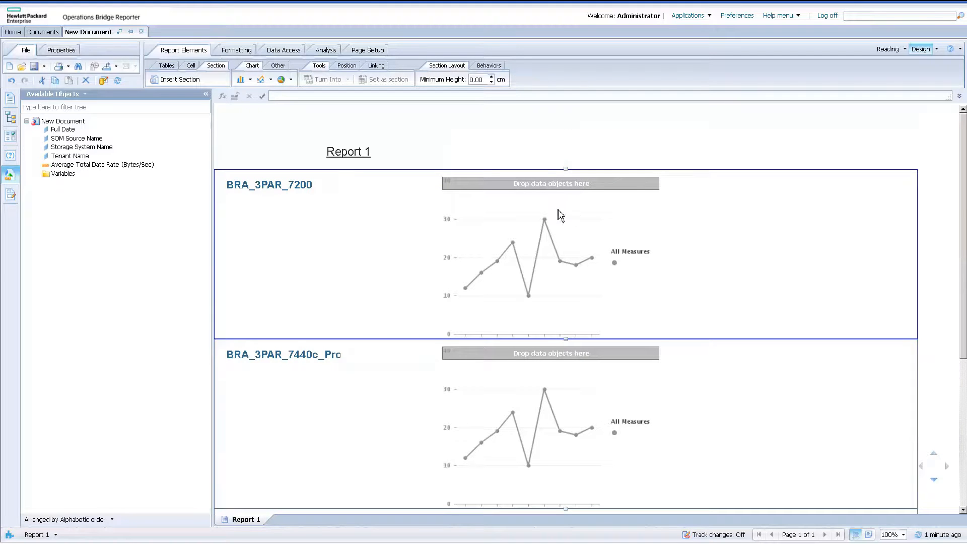
Assign Full Date to the line chart's category axis and Average Total Data Rate (Bytes/Sec) to Value Axis 1.
{"action": "left_click", "coordinate": [564, 224]}
{"action": "right_click", "coordinate": [562, 220]}
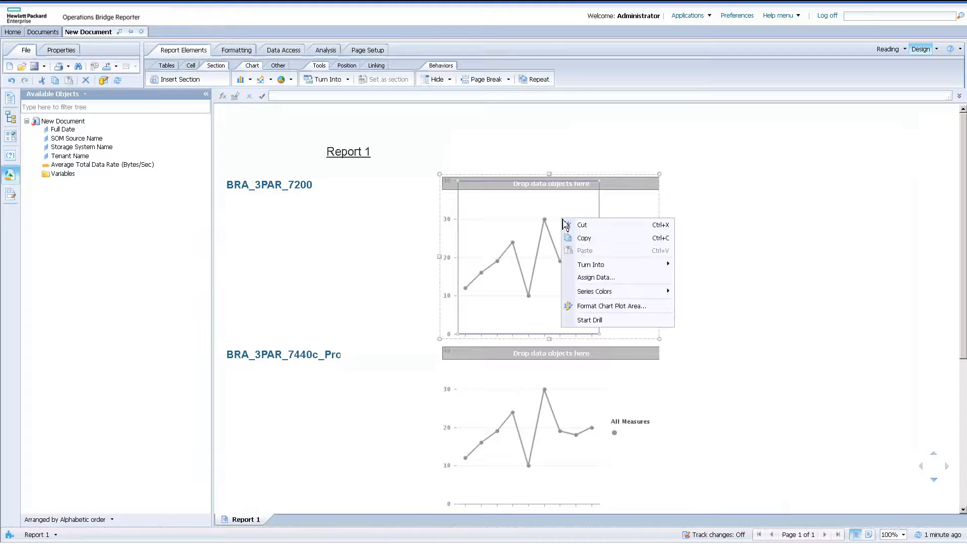
{"action": "mouse_move", "coordinate": [610, 268]}
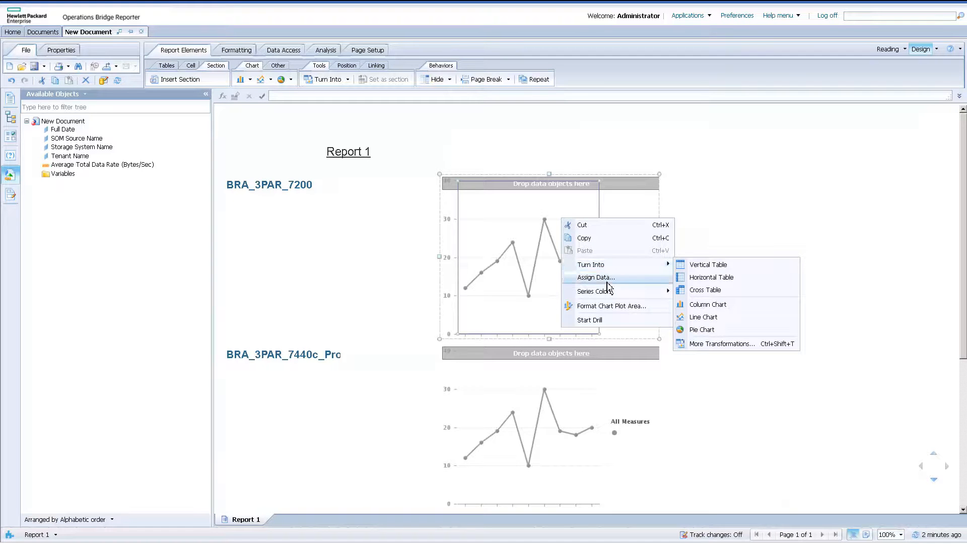
{"action": "left_click", "coordinate": [606, 280]}
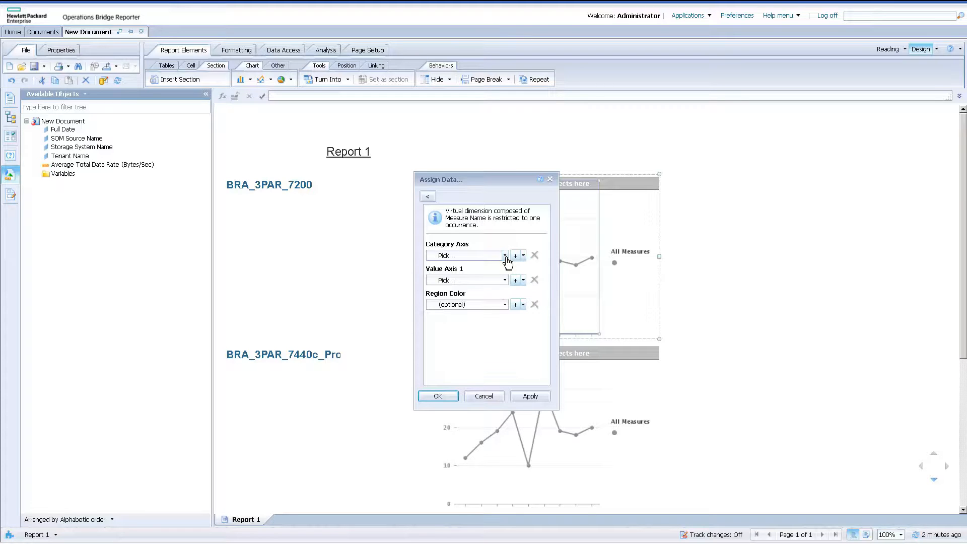
{"action": "left_click", "coordinate": [504, 256]}
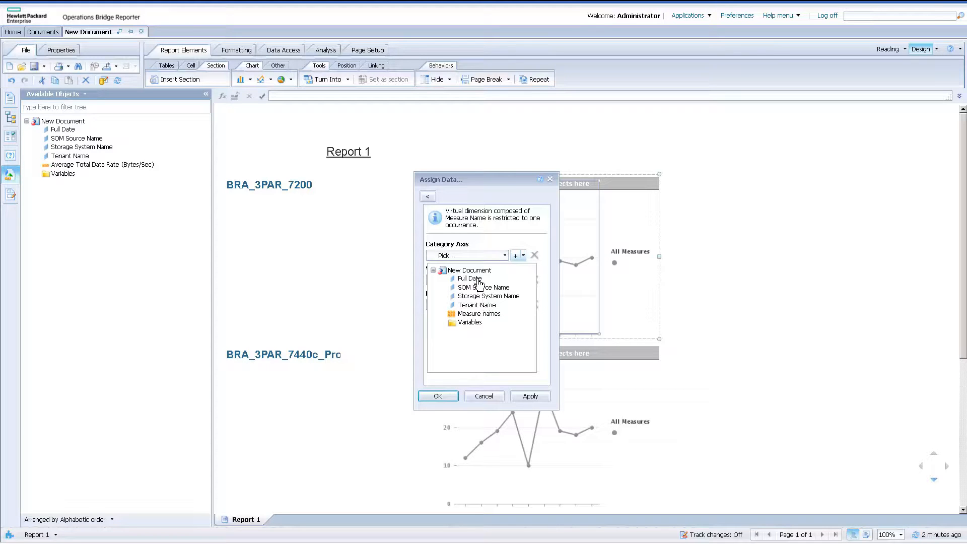
{"action": "left_click", "coordinate": [475, 278]}
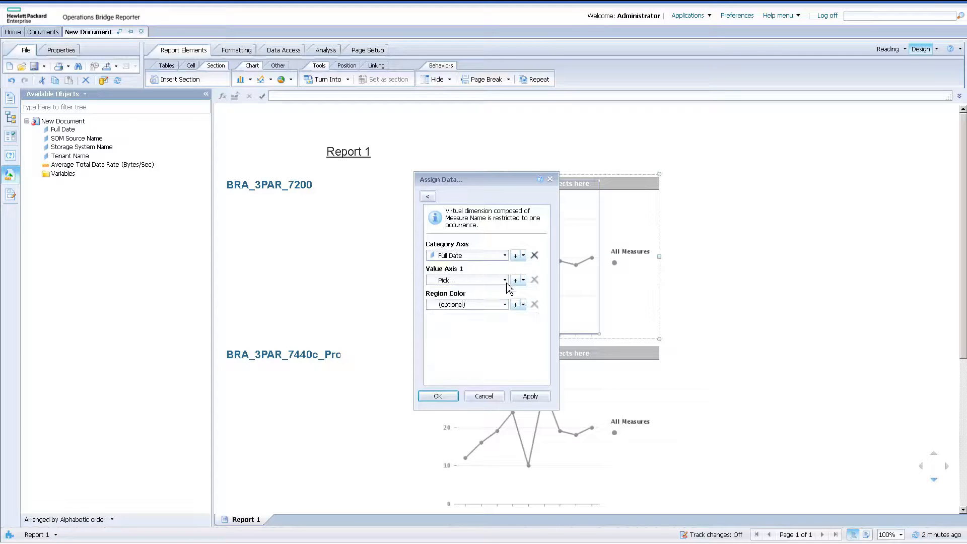
{"action": "left_click", "coordinate": [504, 281]}
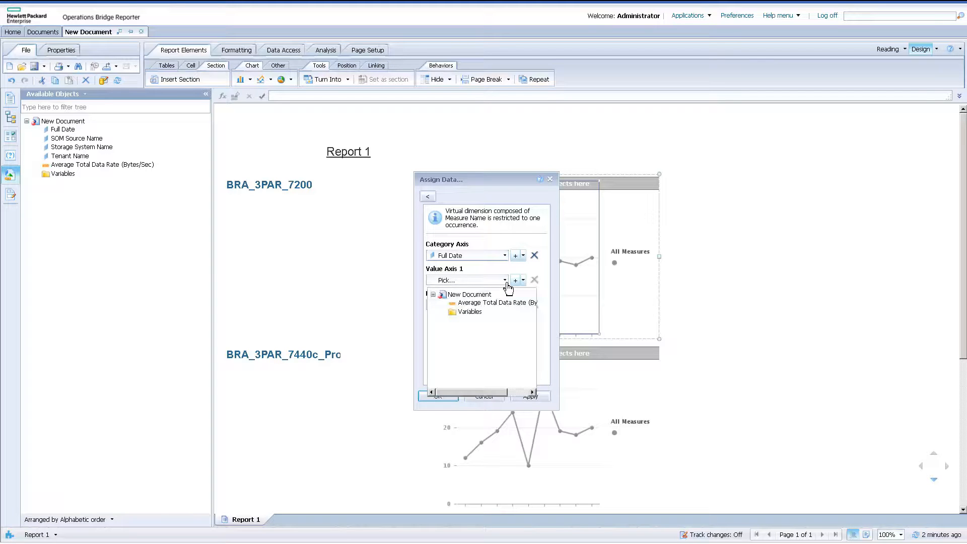
{"action": "left_click", "coordinate": [484, 304]}
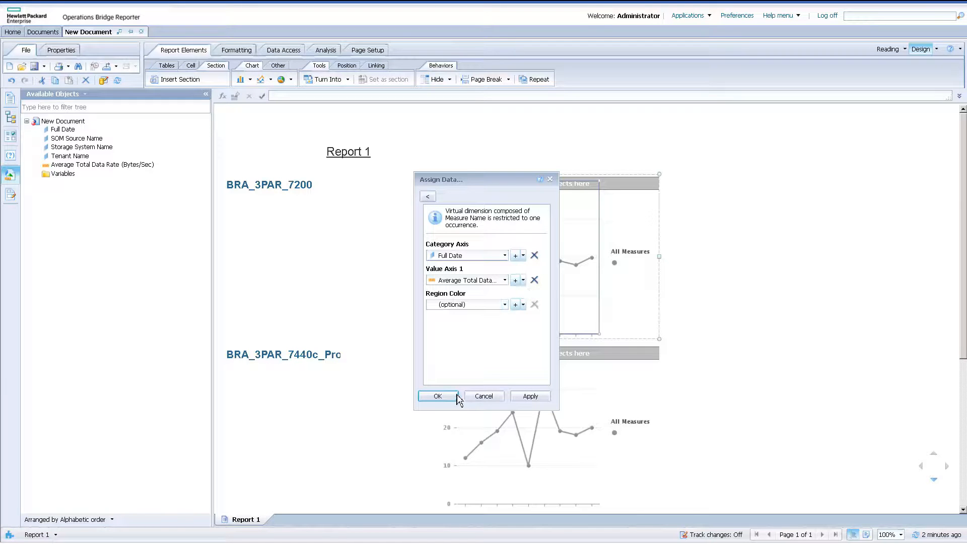
{"action": "left_click", "coordinate": [437, 396]}
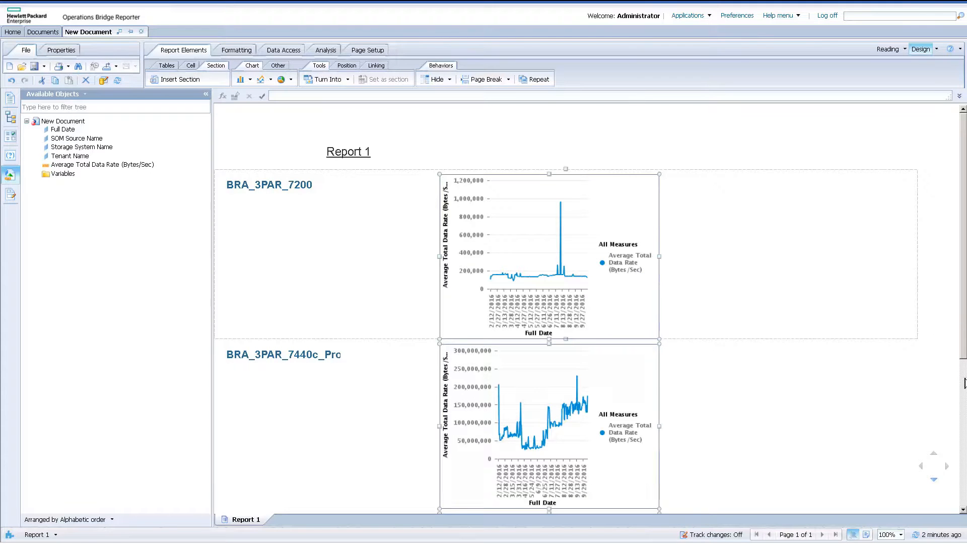
Format the line chart to a width of about 12 cm and a height of about 11 cm.
{"action": "scroll", "coordinate": [520, 311], "scroll_direction": "down", "scroll_amount": 3}
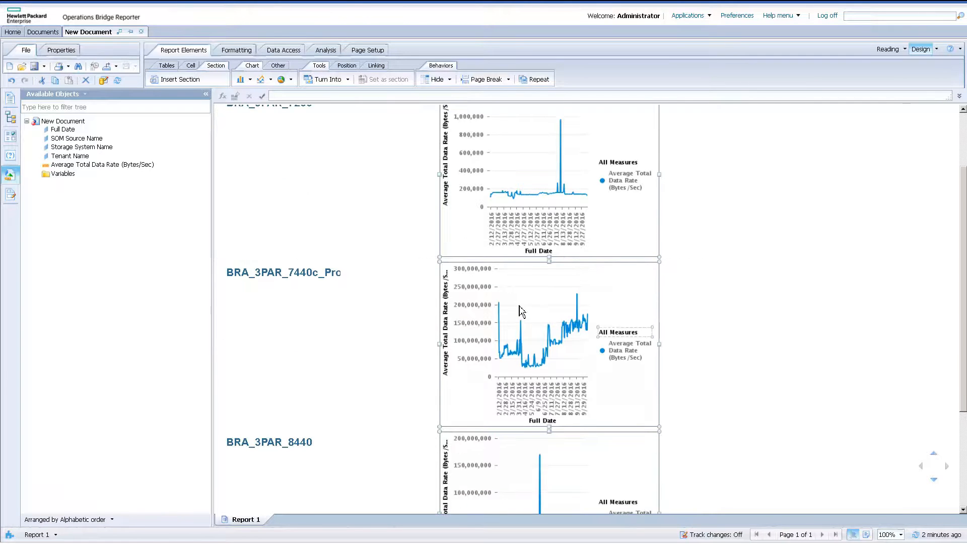
{"action": "left_click", "coordinate": [629, 364]}
{"action": "left_click", "coordinate": [646, 390]}
{"action": "right_click", "coordinate": [646, 390]}
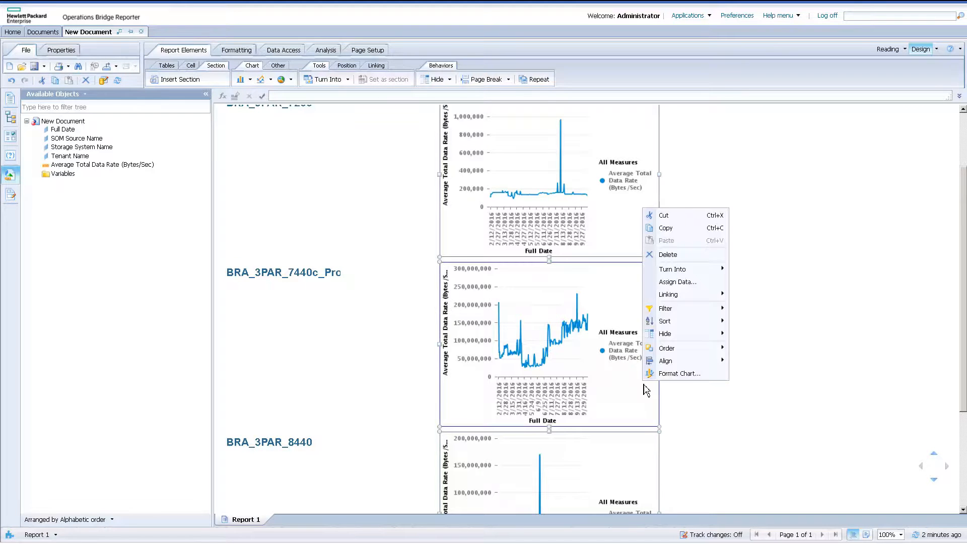
{"action": "left_click", "coordinate": [687, 374]}
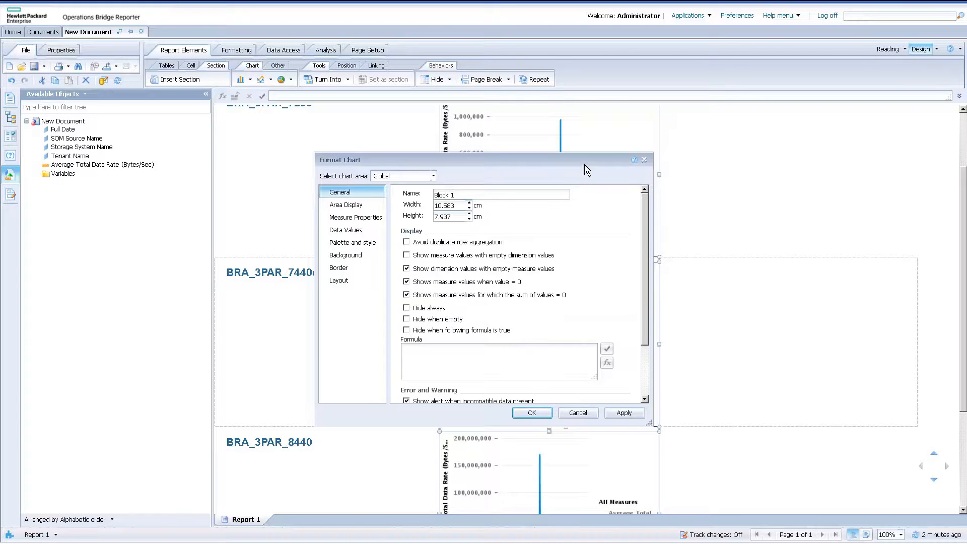
{"action": "left_click_drag", "start_coordinate": [515, 163], "coordinate": [188, 180]}
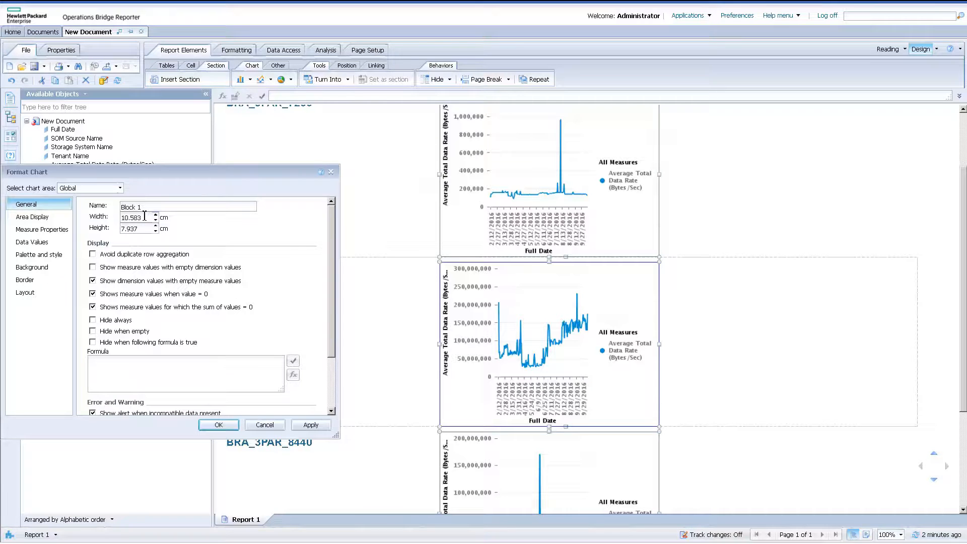
{"action": "key", "text": "BackSpace"}
{"action": "key", "text": "BackSpace"}
{"action": "left_click", "coordinate": [144, 230]}
{"action": "left_click", "coordinate": [320, 427]}
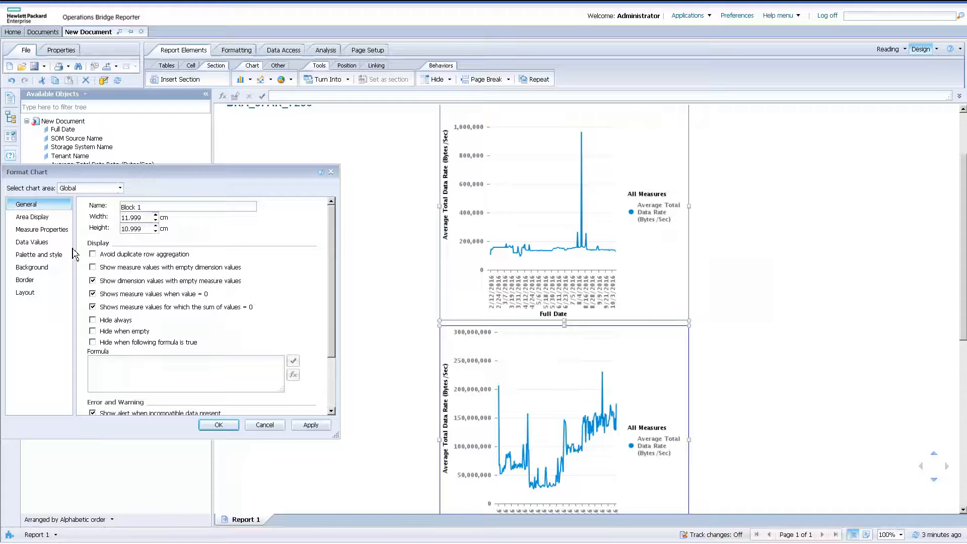
Place the chart legend at the bottom and hide the legend title.
{"action": "left_click", "coordinate": [120, 188]}
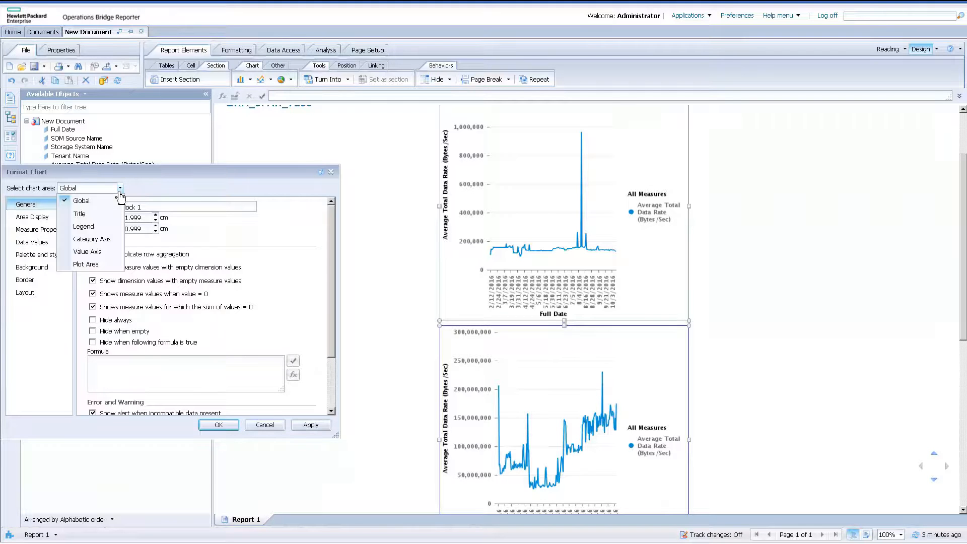
{"action": "left_click", "coordinate": [103, 226]}
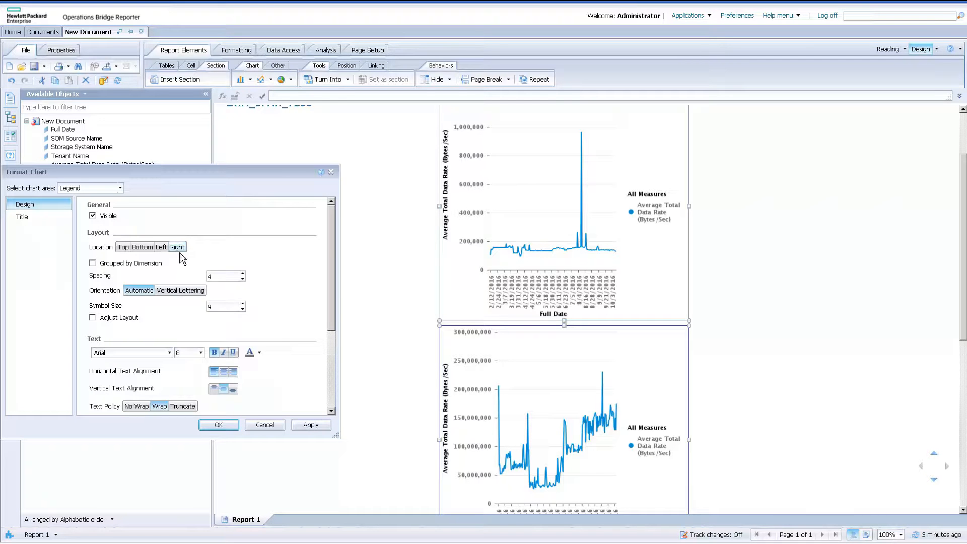
{"action": "left_click", "coordinate": [146, 250]}
{"action": "left_click", "coordinate": [310, 424]}
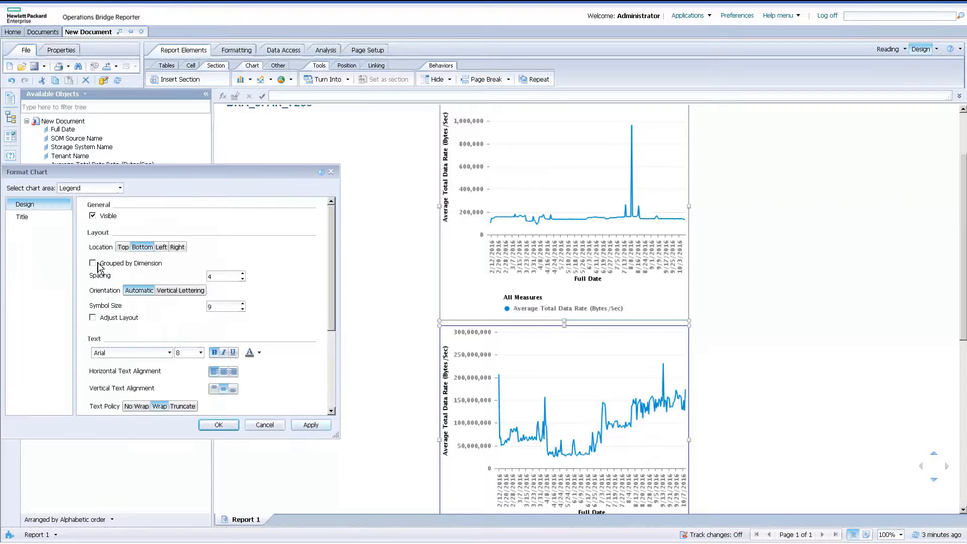
{"action": "left_click", "coordinate": [21, 220]}
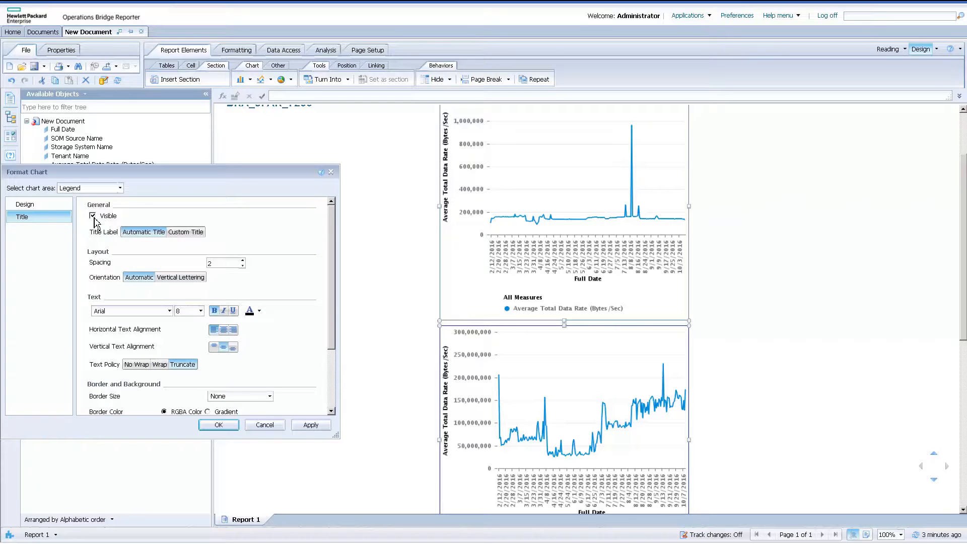
{"action": "left_click", "coordinate": [307, 426]}
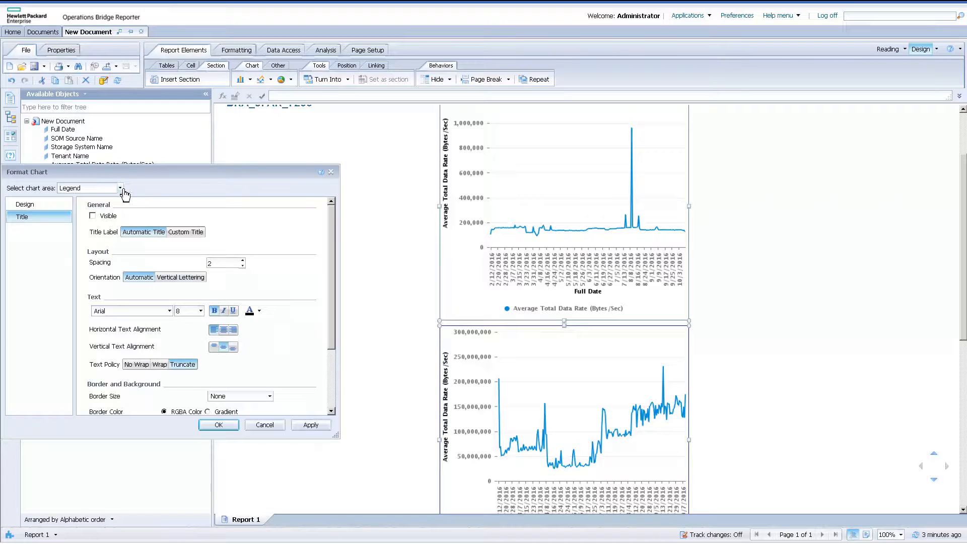
Hide the title of the chart's category axis.
{"action": "left_click", "coordinate": [121, 188]}
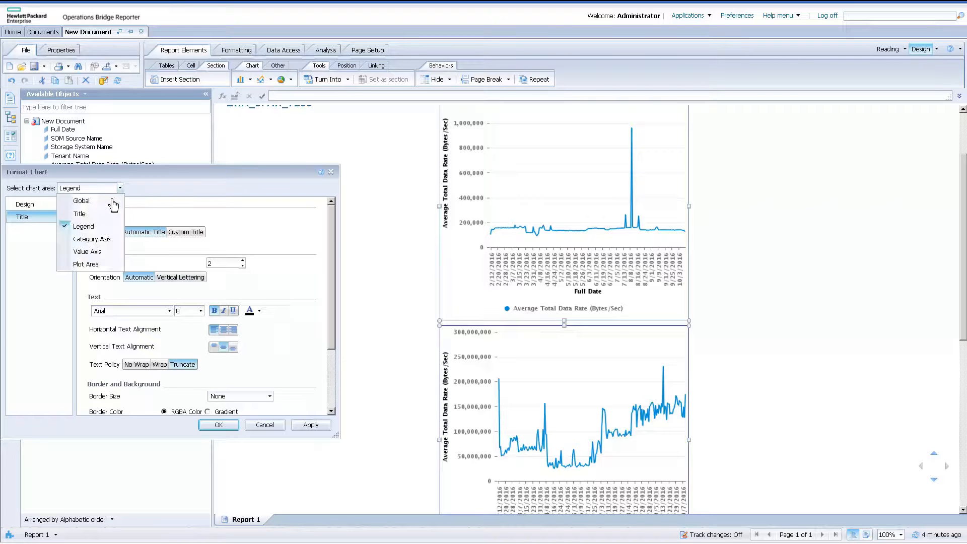
{"action": "left_click", "coordinate": [99, 240]}
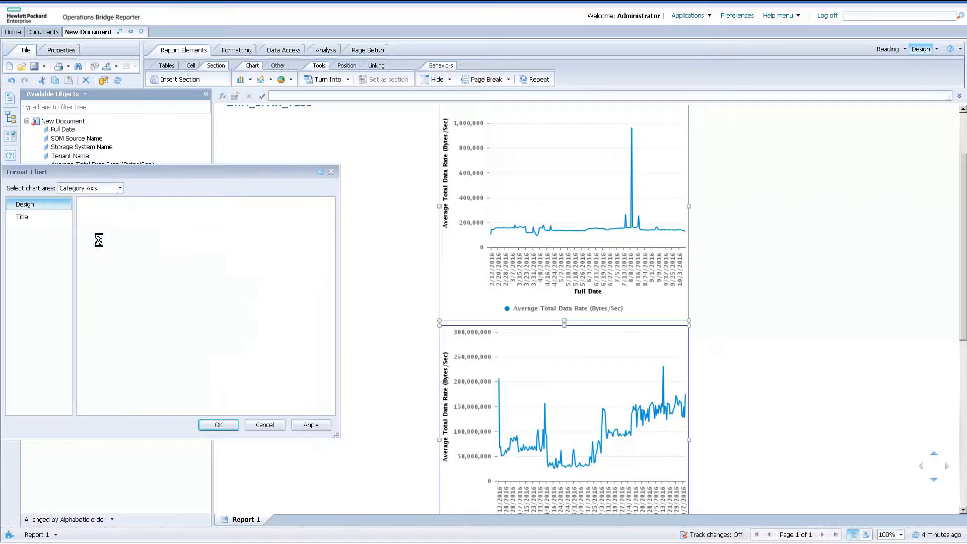
{"action": "left_click", "coordinate": [39, 215]}
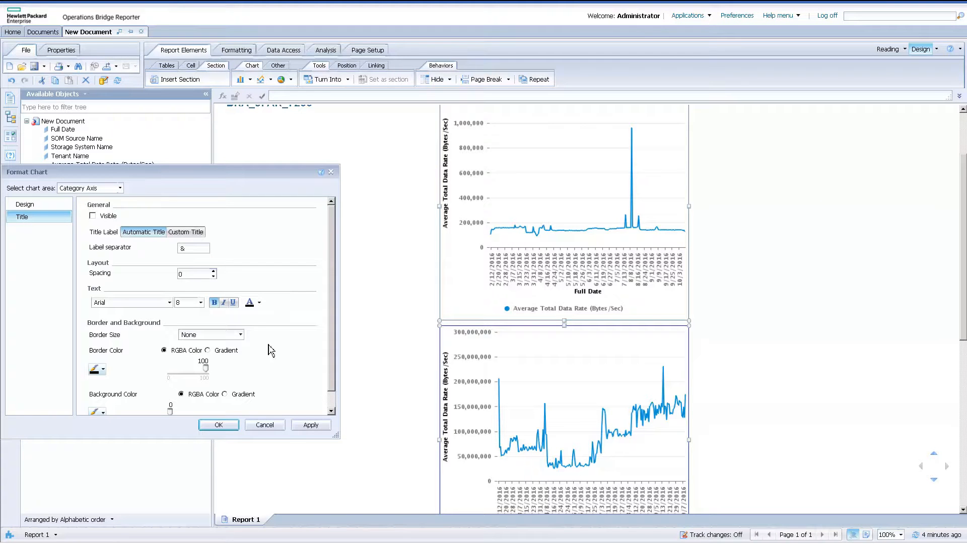
{"action": "left_click", "coordinate": [306, 425]}
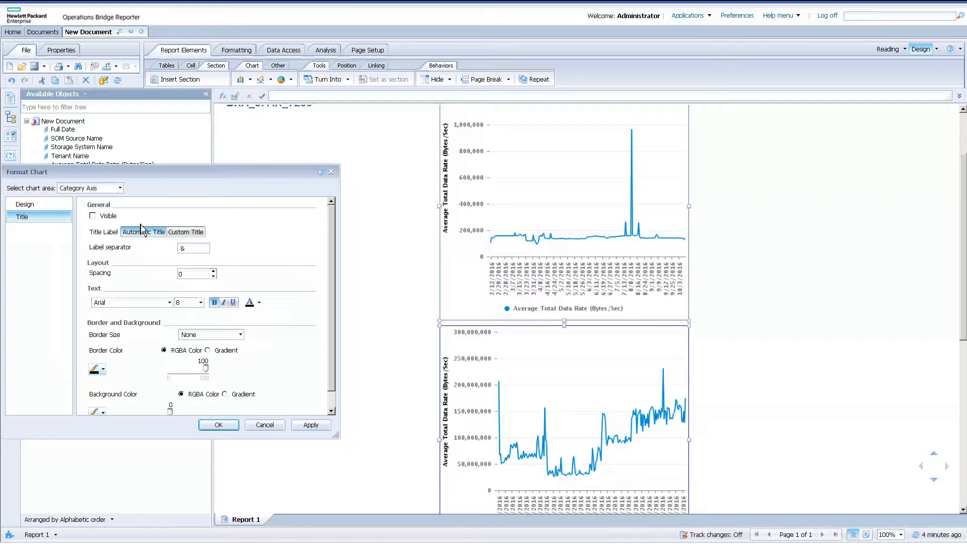
Set the text size of the category axis labels to 9.
{"action": "left_click", "coordinate": [58, 205]}
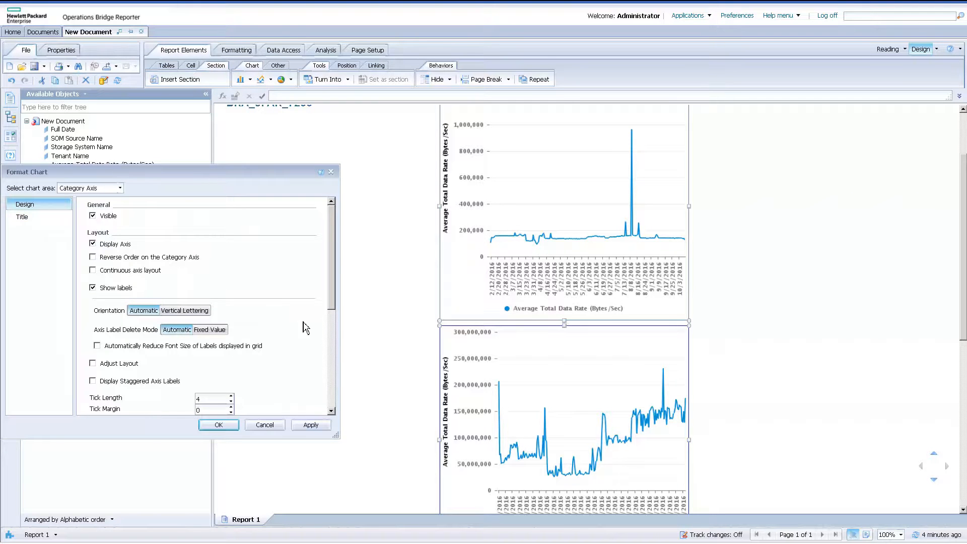
{"action": "left_click", "coordinate": [334, 368]}
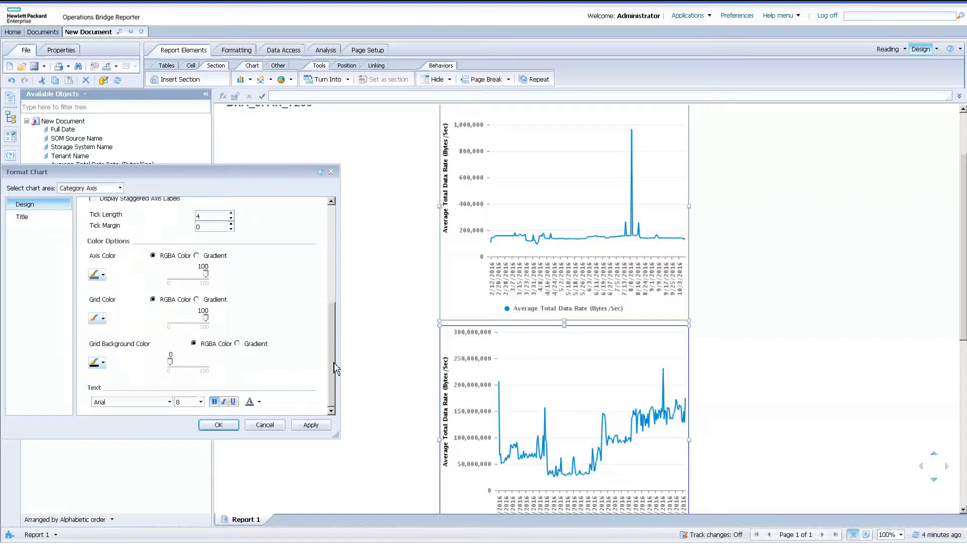
{"action": "left_click", "coordinate": [201, 402]}
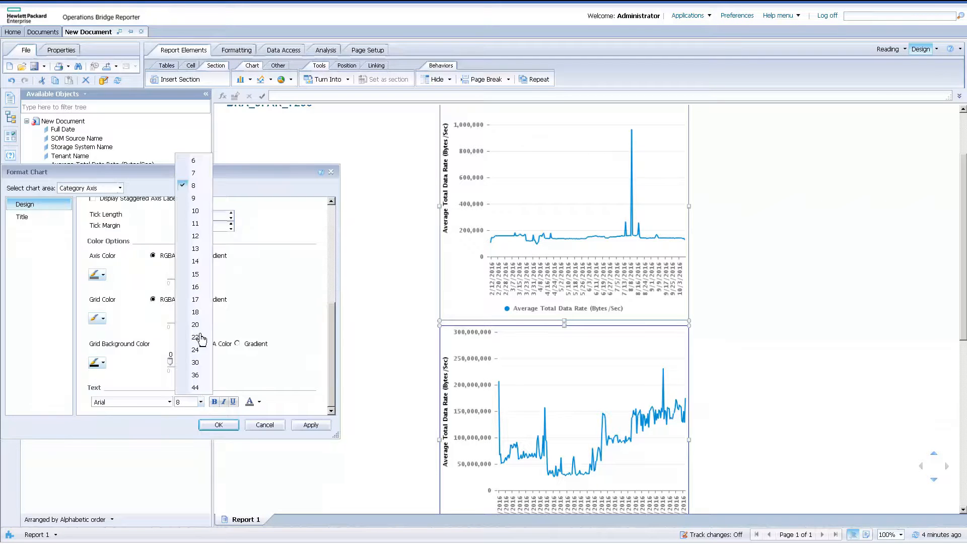
{"action": "left_click", "coordinate": [200, 201]}
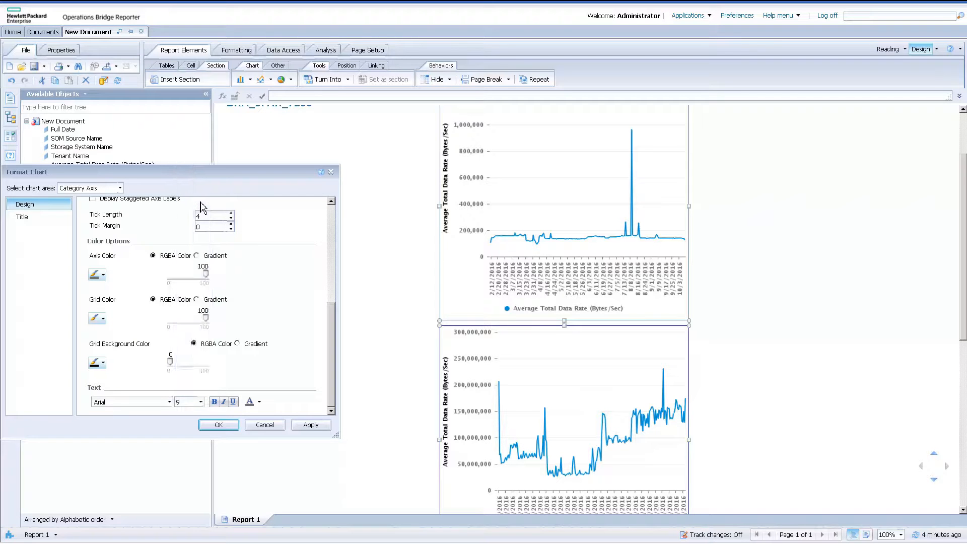
{"action": "left_click", "coordinate": [310, 425]}
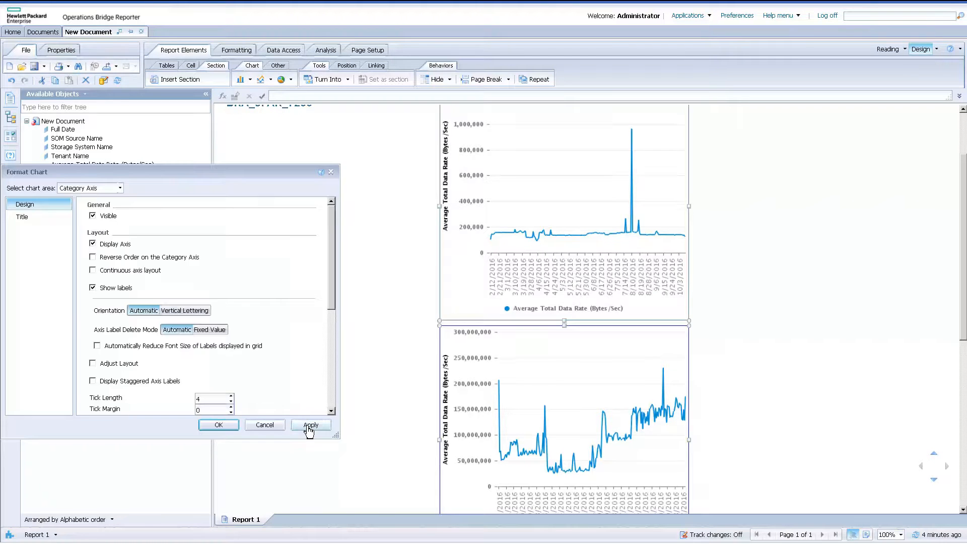
Set the text size of the value axis labels to 9 and apply it to the chart.
{"action": "left_click", "coordinate": [120, 188]}
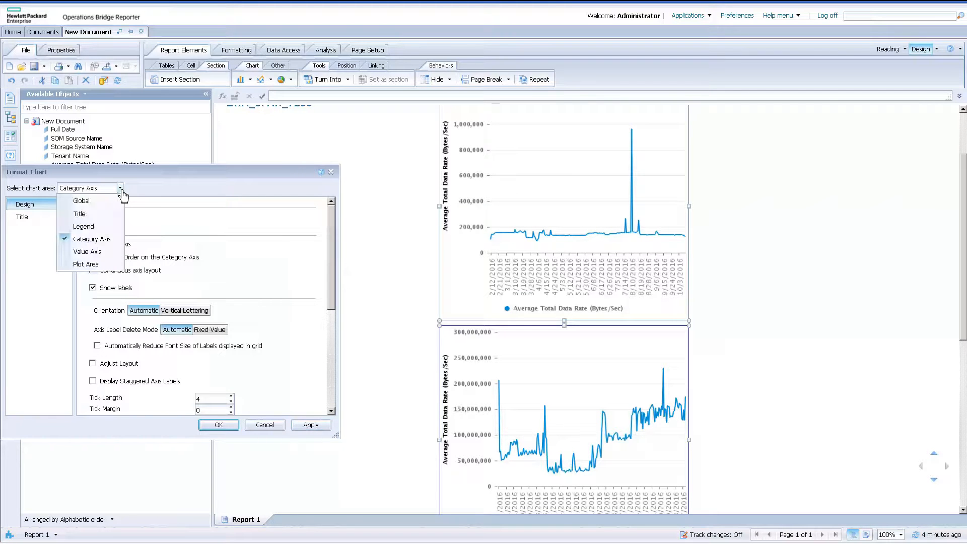
{"action": "left_click", "coordinate": [97, 255]}
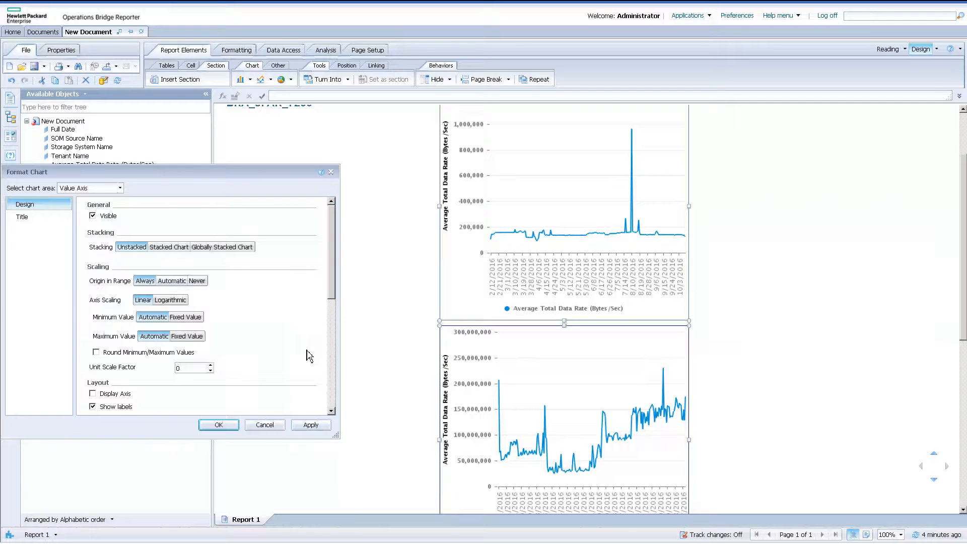
{"action": "left_click", "coordinate": [331, 353]}
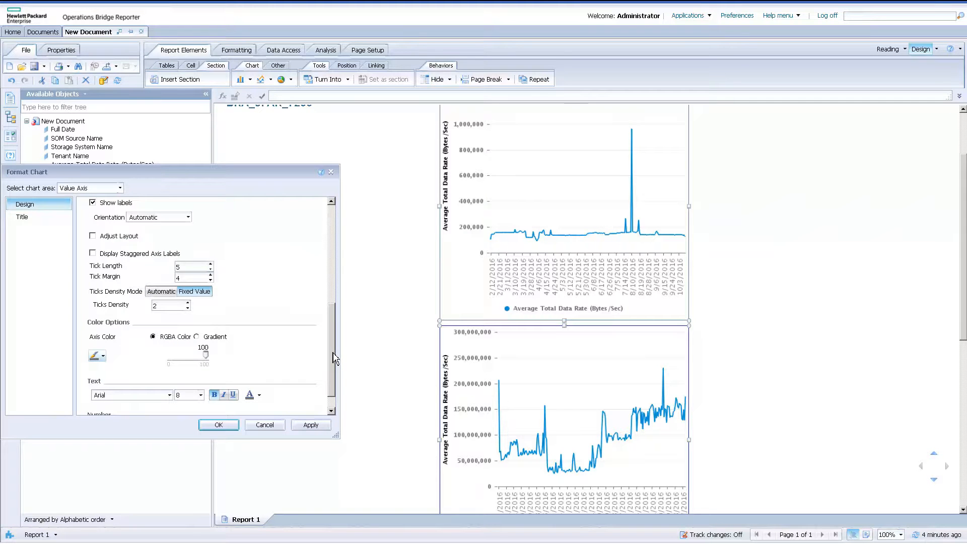
{"action": "left_click", "coordinate": [200, 395]}
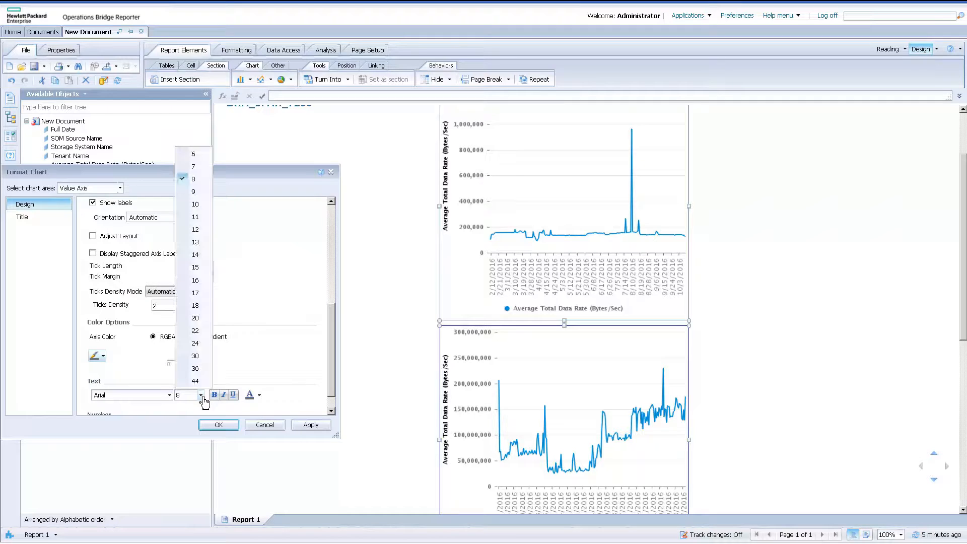
{"action": "left_click", "coordinate": [206, 194]}
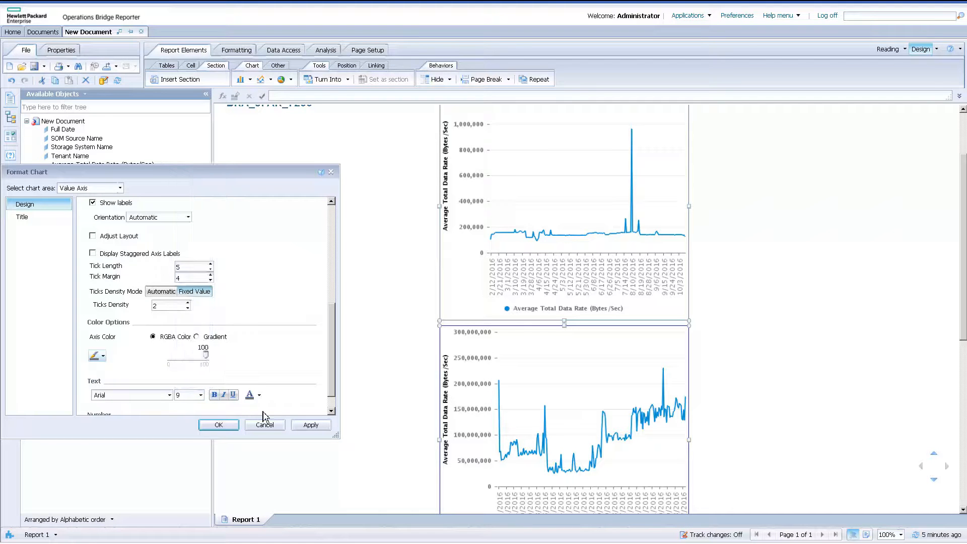
{"action": "left_click", "coordinate": [310, 426]}
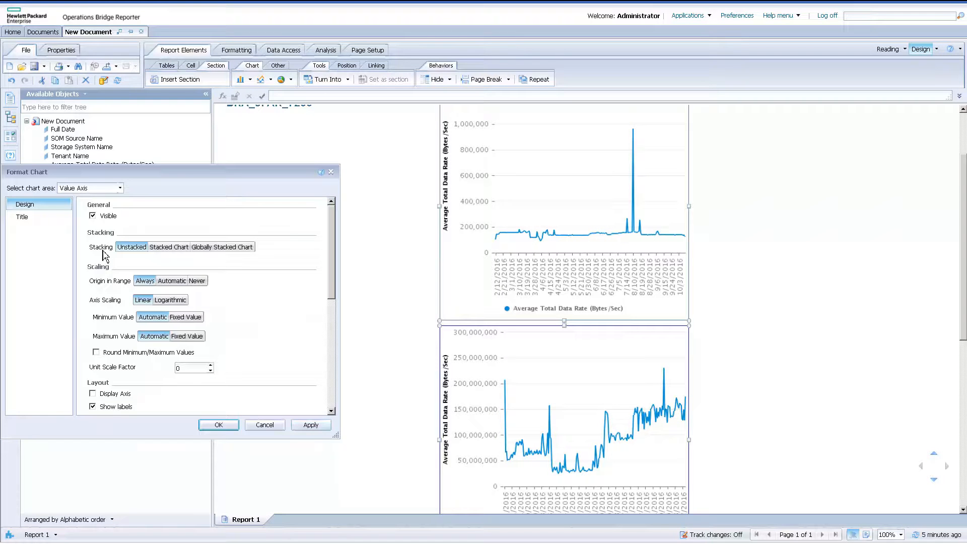
Format the value axis title with text size 9 and a dark gray font color.
{"action": "left_click", "coordinate": [41, 219]}
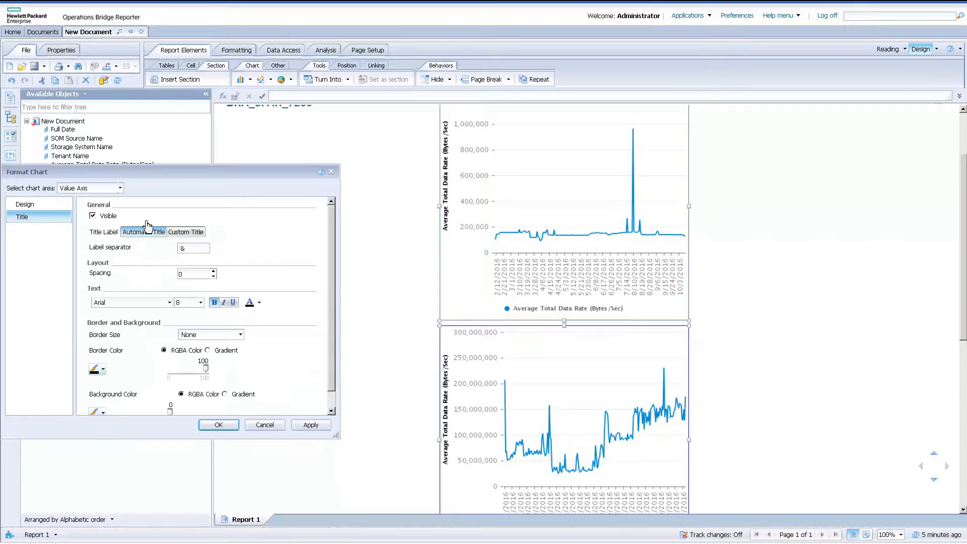
{"action": "left_click", "coordinate": [200, 302]}
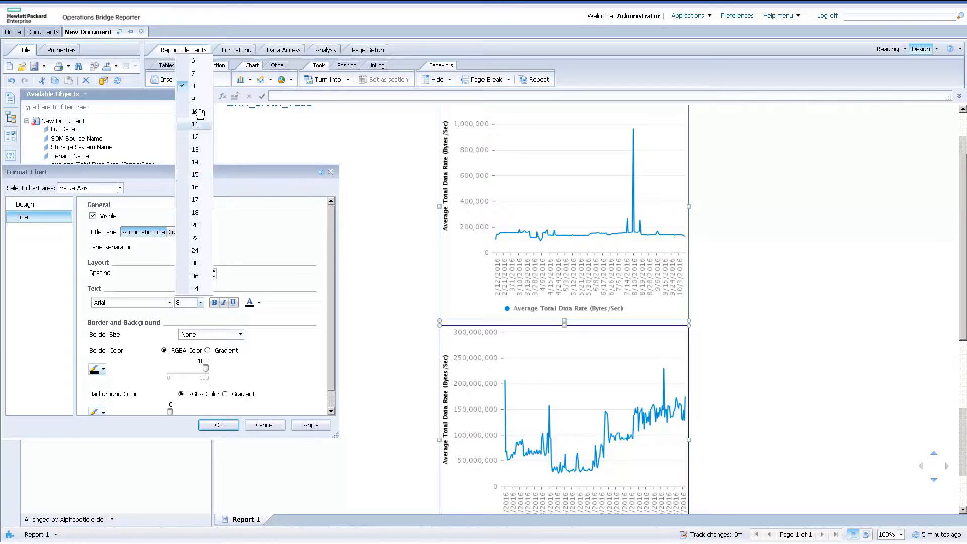
{"action": "left_click", "coordinate": [195, 99]}
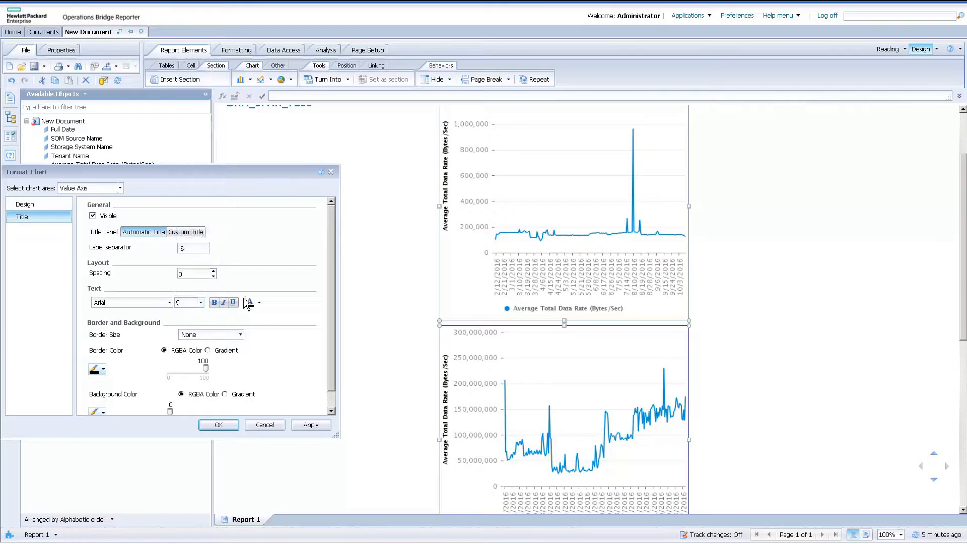
{"action": "left_click", "coordinate": [260, 303]}
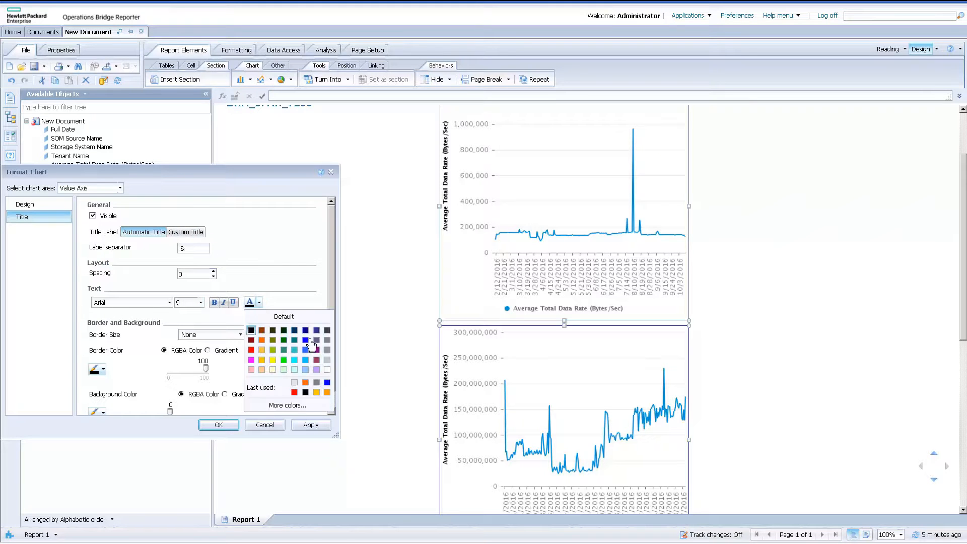
{"action": "left_click", "coordinate": [327, 331]}
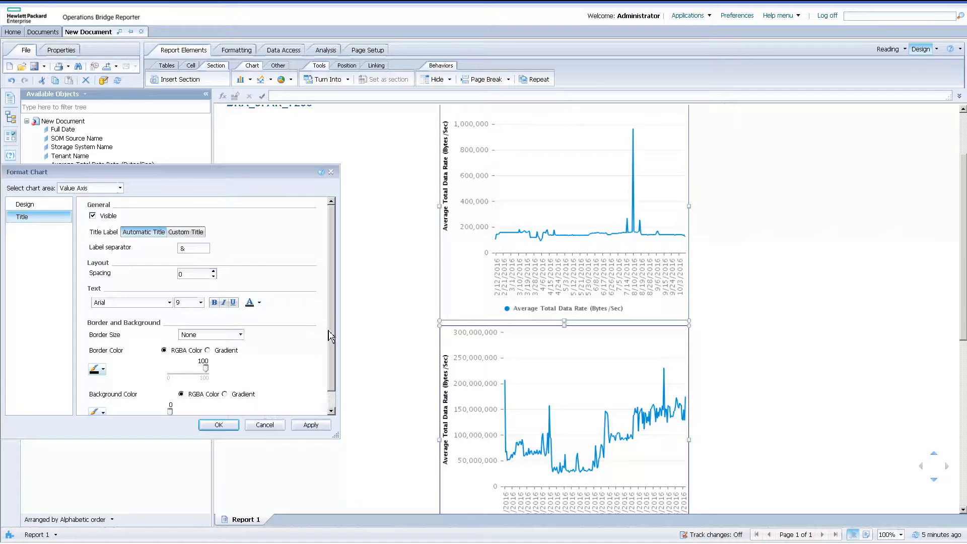
{"action": "left_click", "coordinate": [310, 424]}
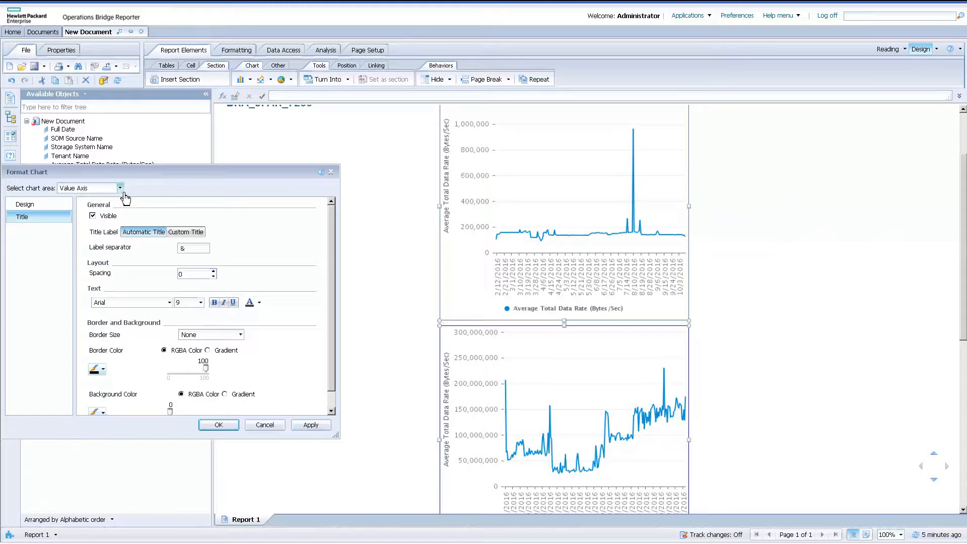
Set the chart legend's text size to 9 and apply the change.
{"action": "left_click", "coordinate": [121, 190]}
{"action": "left_click", "coordinate": [100, 227]}
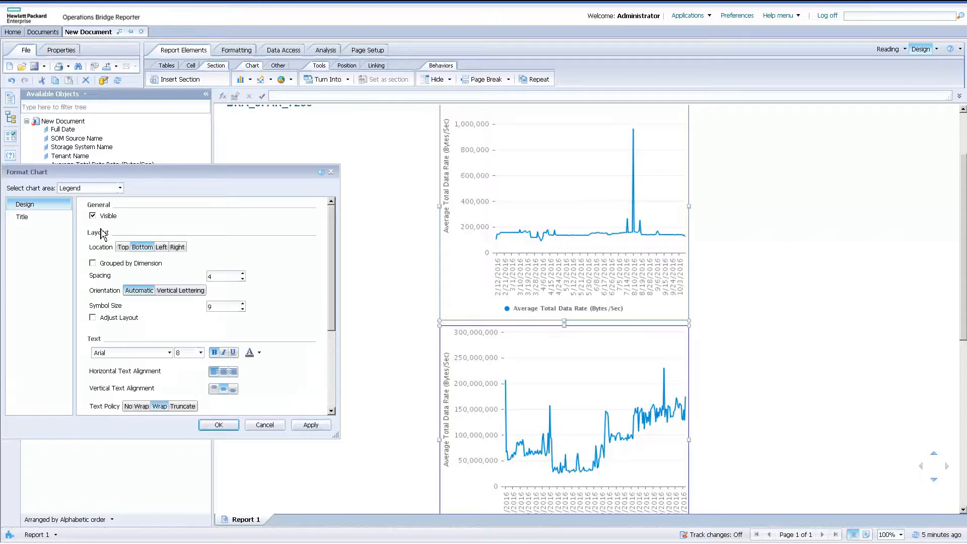
{"action": "left_click", "coordinate": [201, 353]}
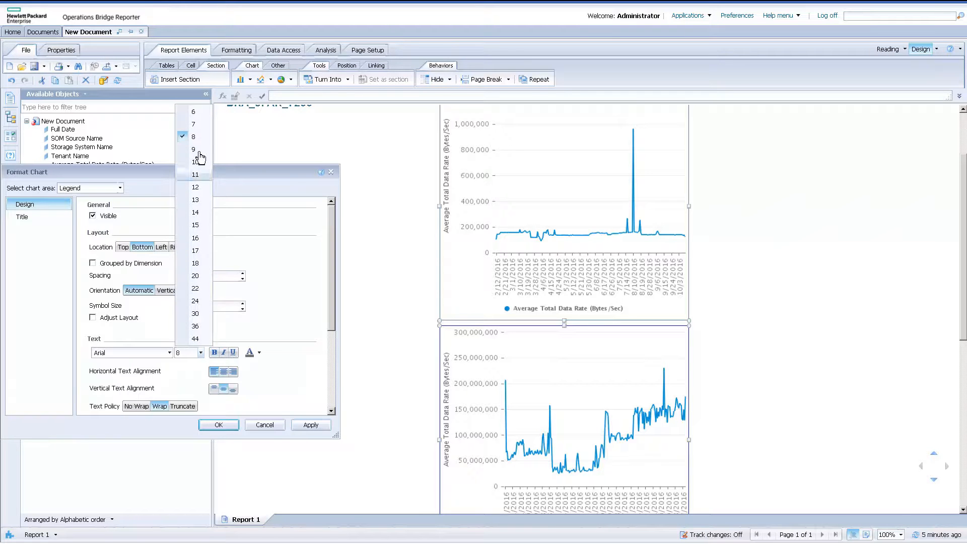
{"action": "left_click", "coordinate": [199, 150]}
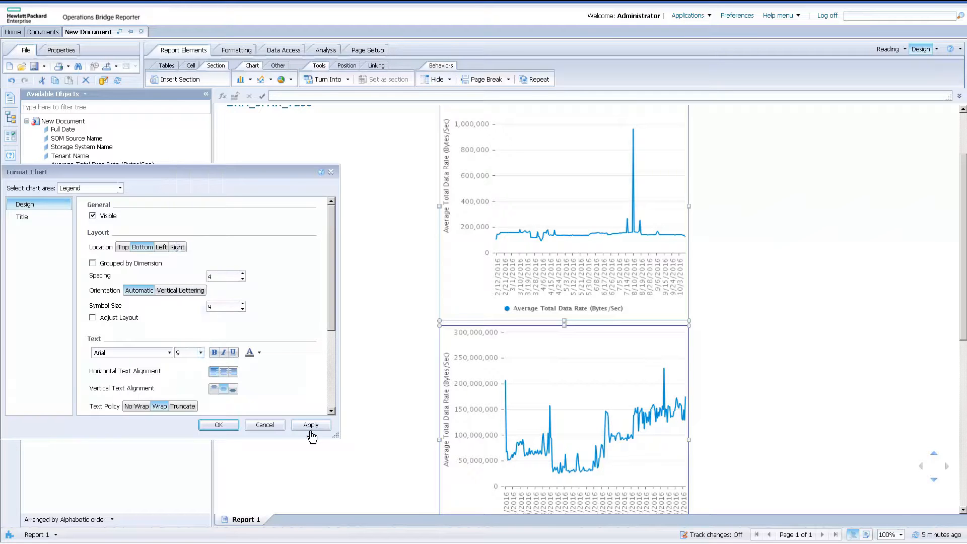
{"action": "left_click", "coordinate": [313, 425]}
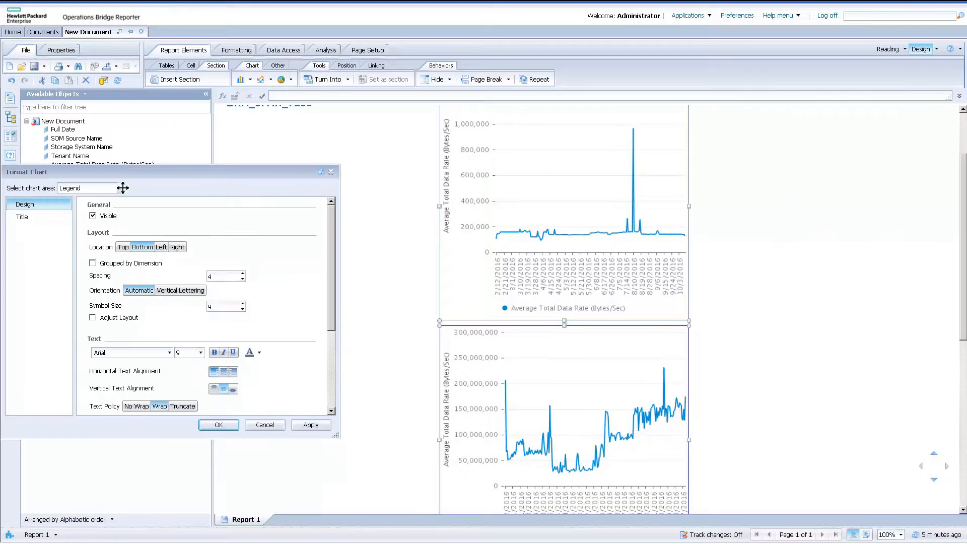
Make the chart title visible with the label "Daily Average Date Rate" and apply it.
{"action": "left_click", "coordinate": [123, 188]}
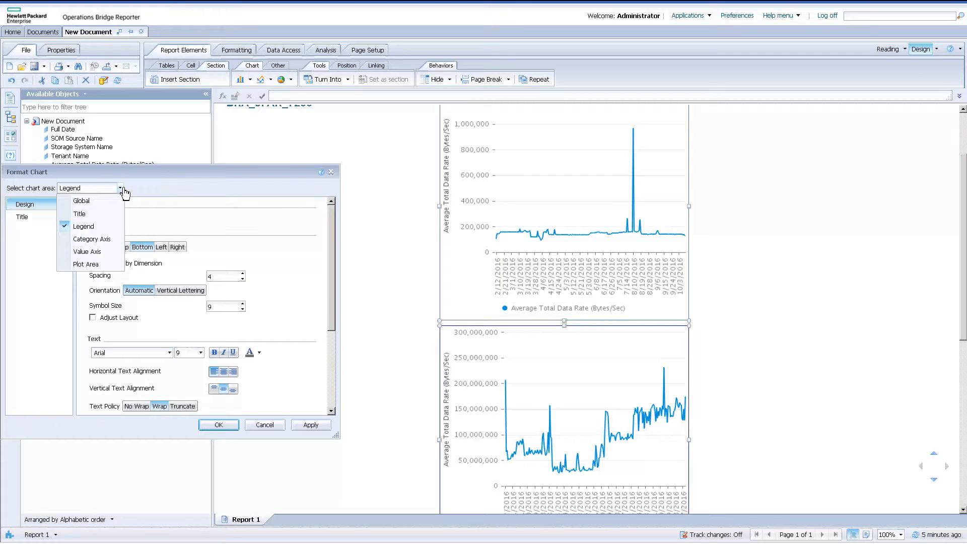
{"action": "left_click", "coordinate": [113, 199]}
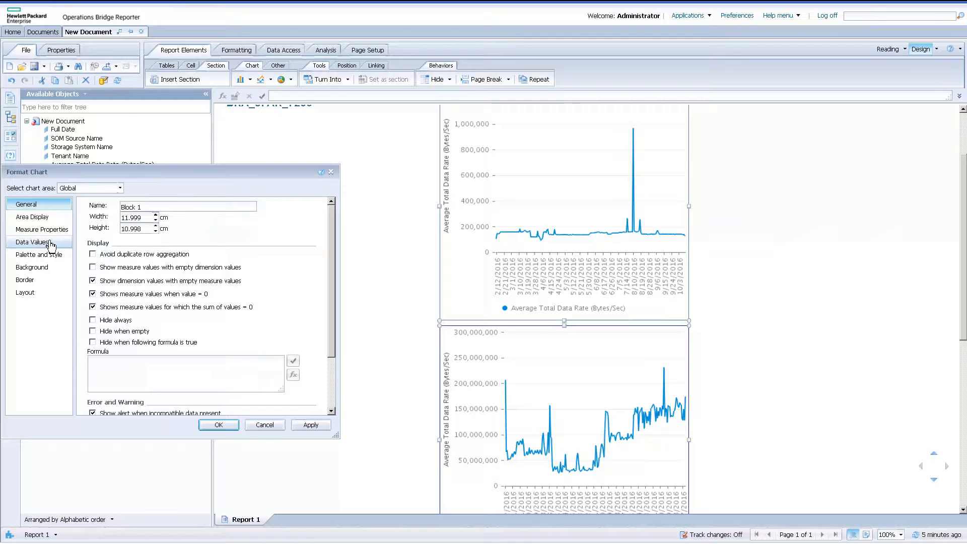
{"action": "left_click", "coordinate": [108, 191]}
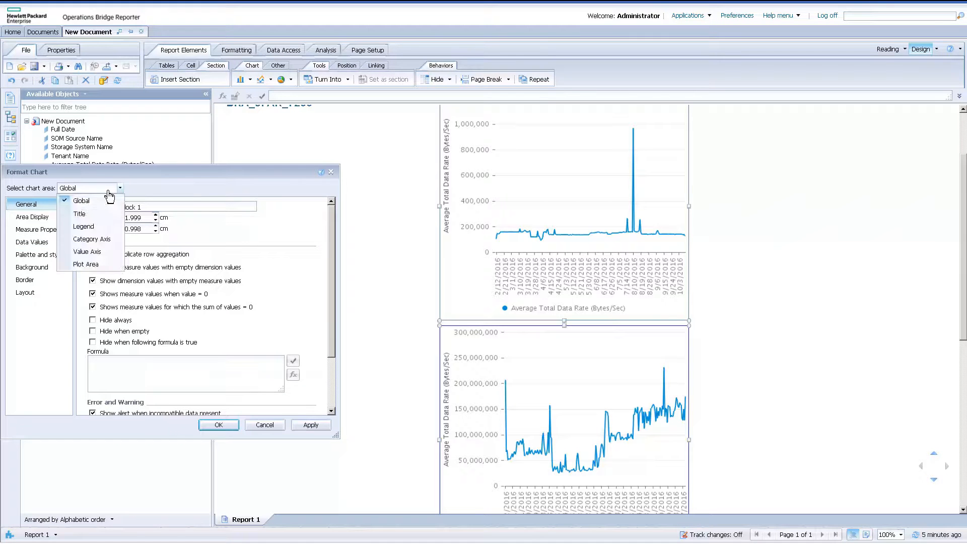
{"action": "left_click", "coordinate": [88, 215]}
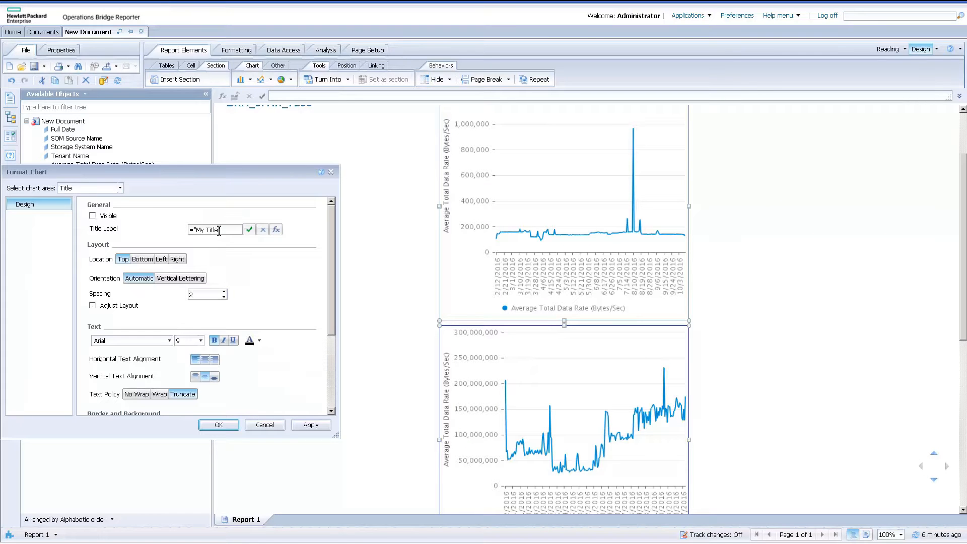
{"action": "key", "text": "BackSpace"}
{"action": "key", "text": "BackSpace"}
{"action": "type", "text": "ge Date Rate"}
{"action": "left_click", "coordinate": [93, 216]}
{"action": "left_click", "coordinate": [310, 425]}
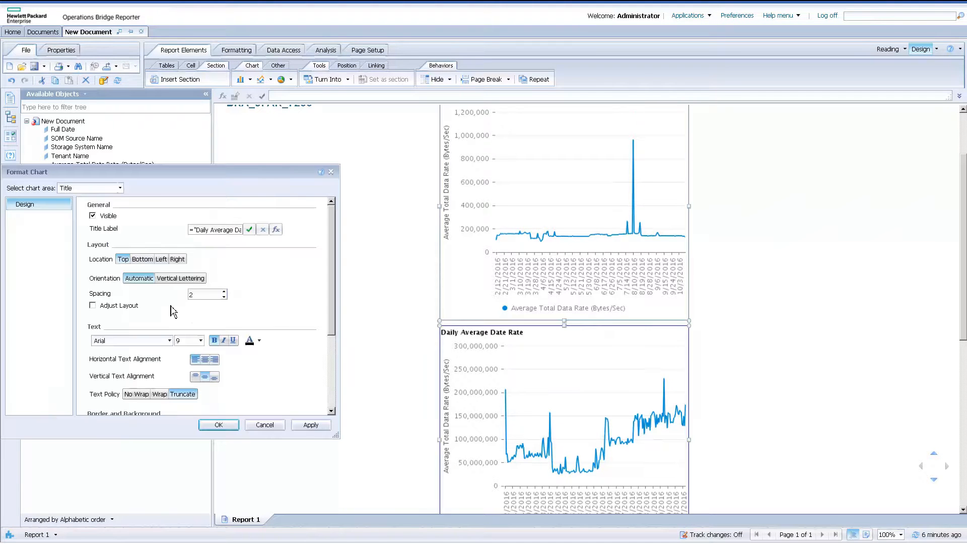
Center the chart title horizontally, set its text size to 11, and finish formatting the chart.
{"action": "left_click", "coordinate": [205, 360]}
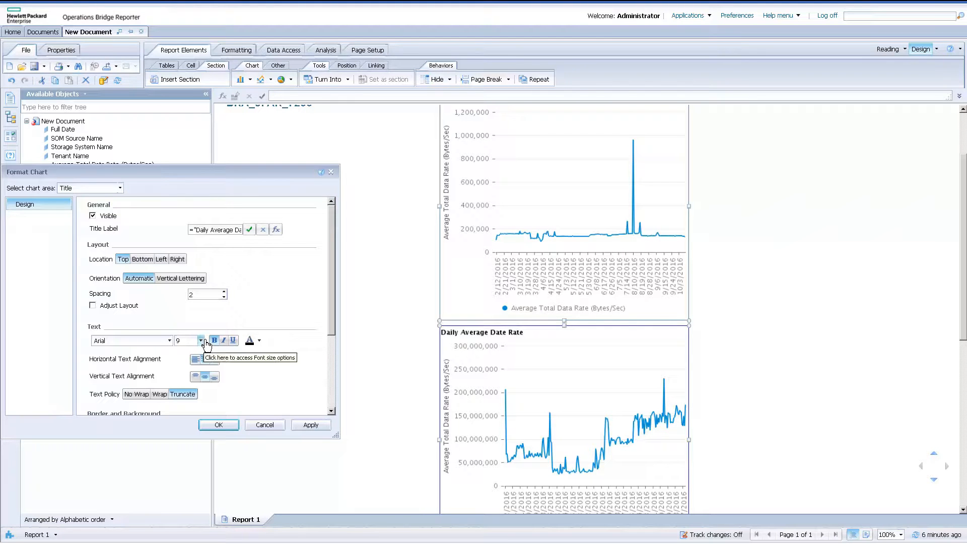
{"action": "left_click", "coordinate": [201, 340]}
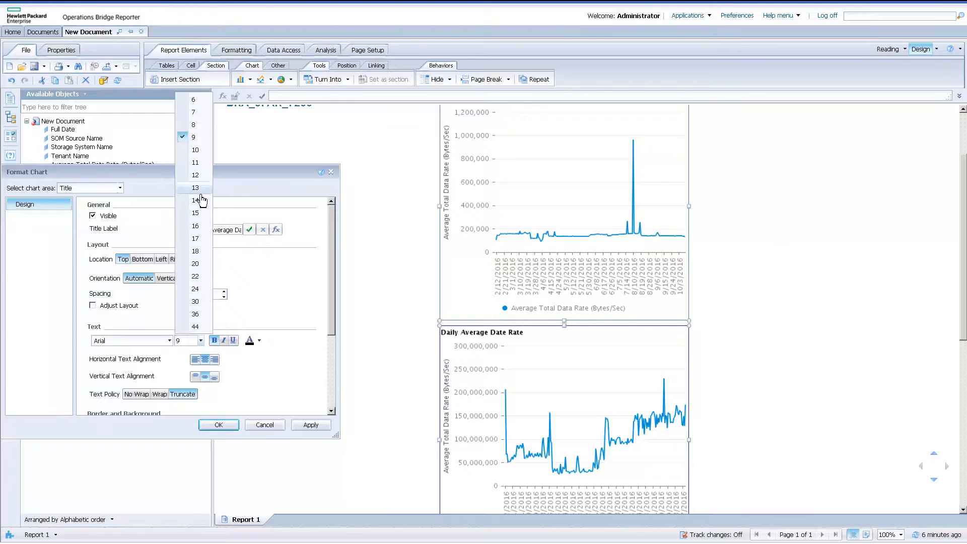
{"action": "left_click", "coordinate": [198, 162]}
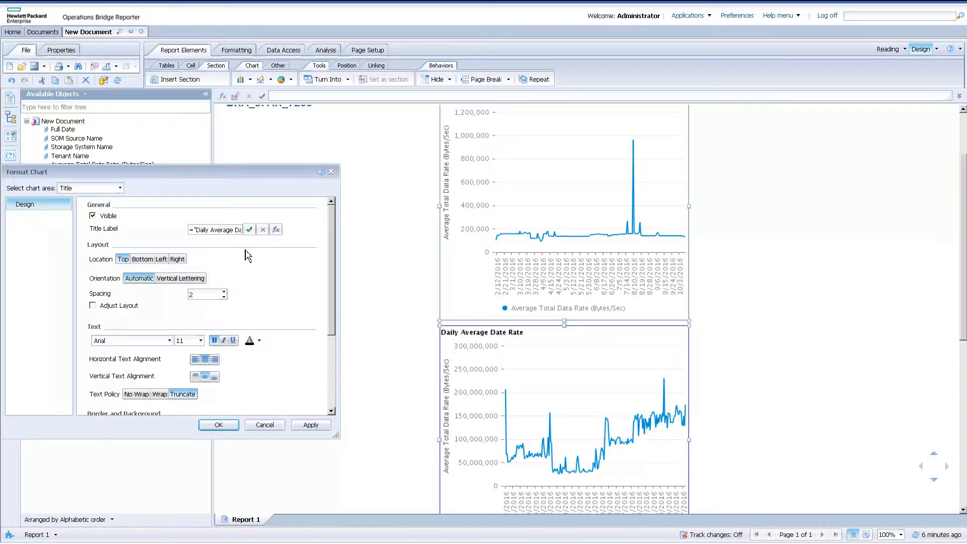
{"action": "left_click", "coordinate": [315, 424]}
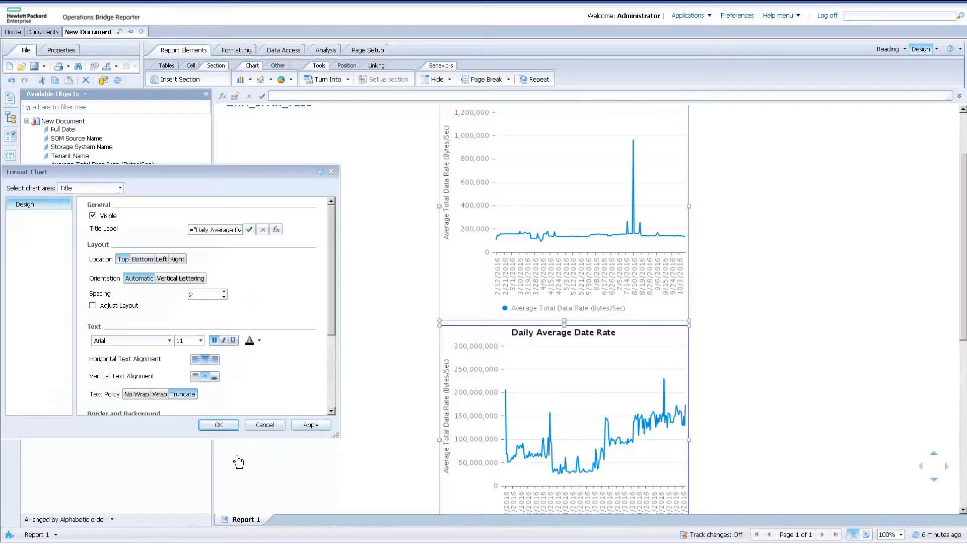
{"action": "left_click", "coordinate": [231, 424]}
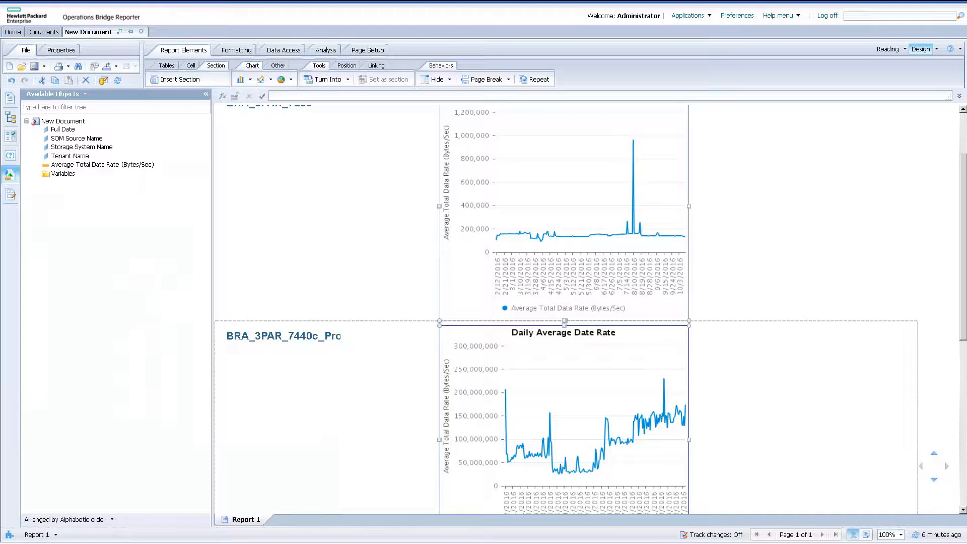
Start a new report variable and set its qualification to Measure.
{"action": "scroll", "coordinate": [563, 302], "scroll_direction": "down", "scroll_amount": 1}
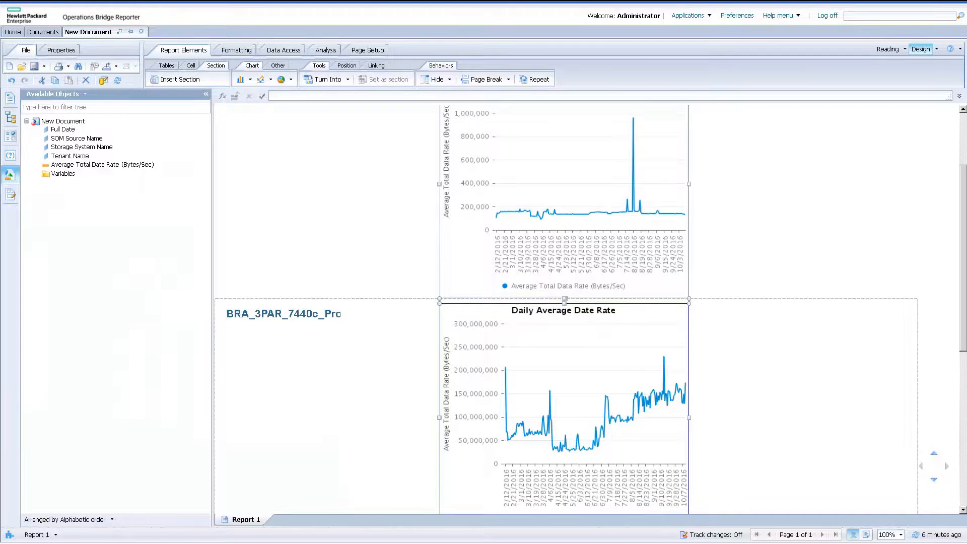
{"action": "left_click_drag", "start_coordinate": [962, 258], "coordinate": [963, 258]}
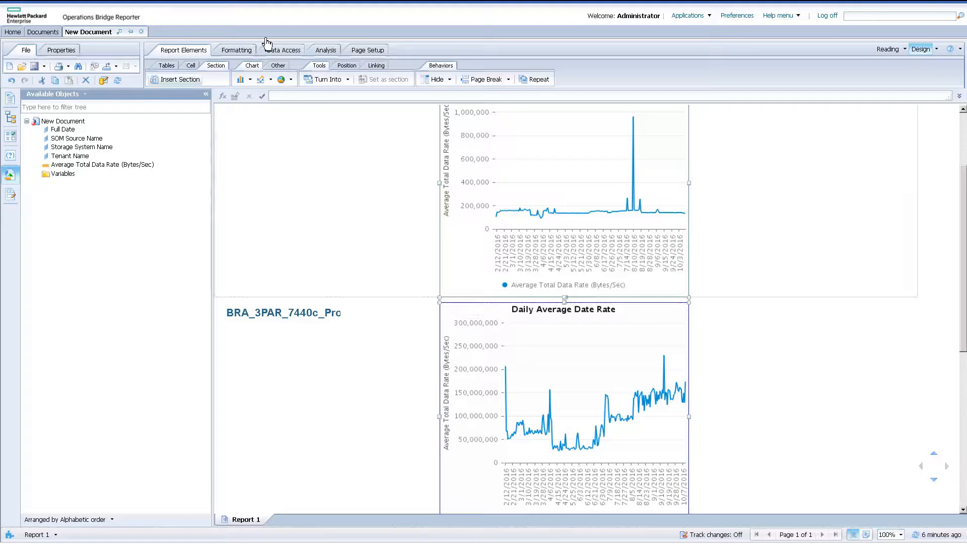
{"action": "left_click", "coordinate": [284, 51]}
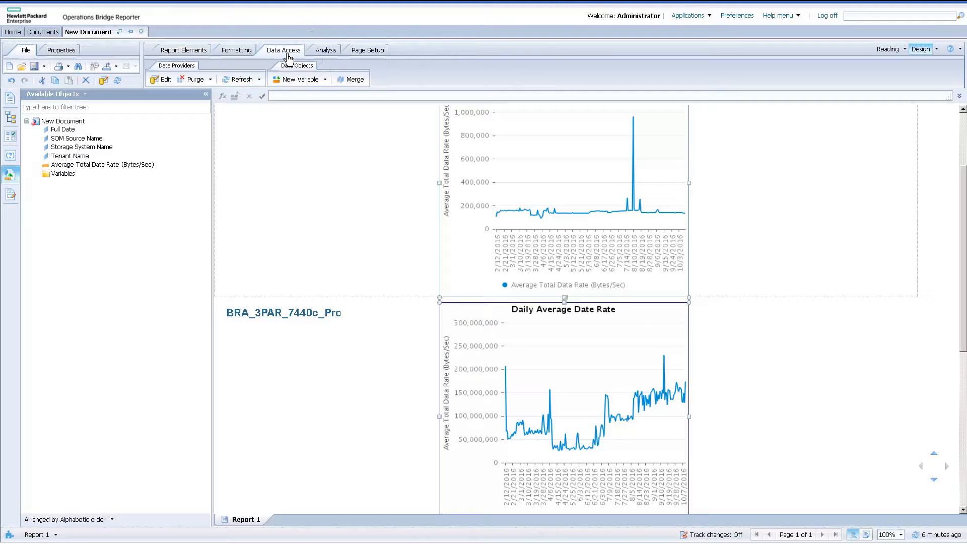
{"action": "left_click", "coordinate": [300, 79]}
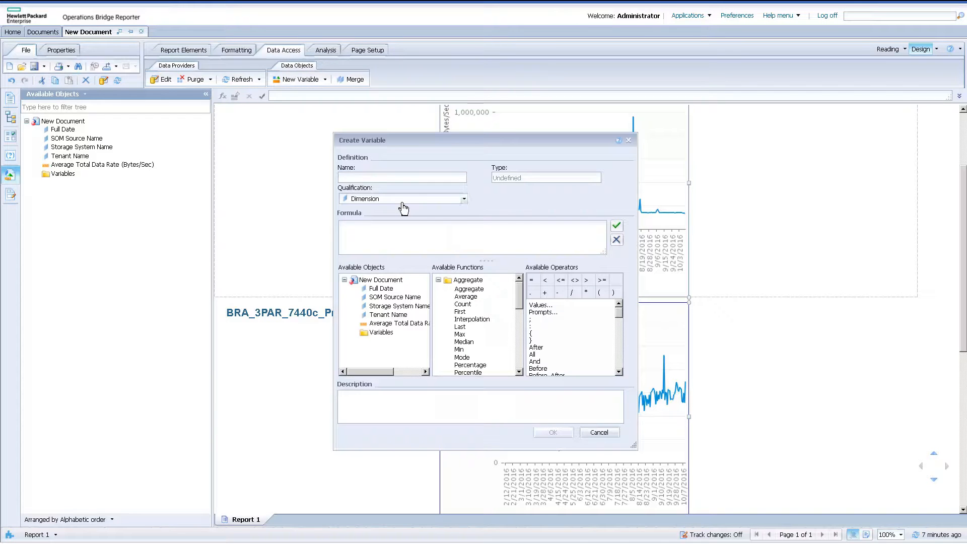
{"action": "left_click", "coordinate": [403, 207]}
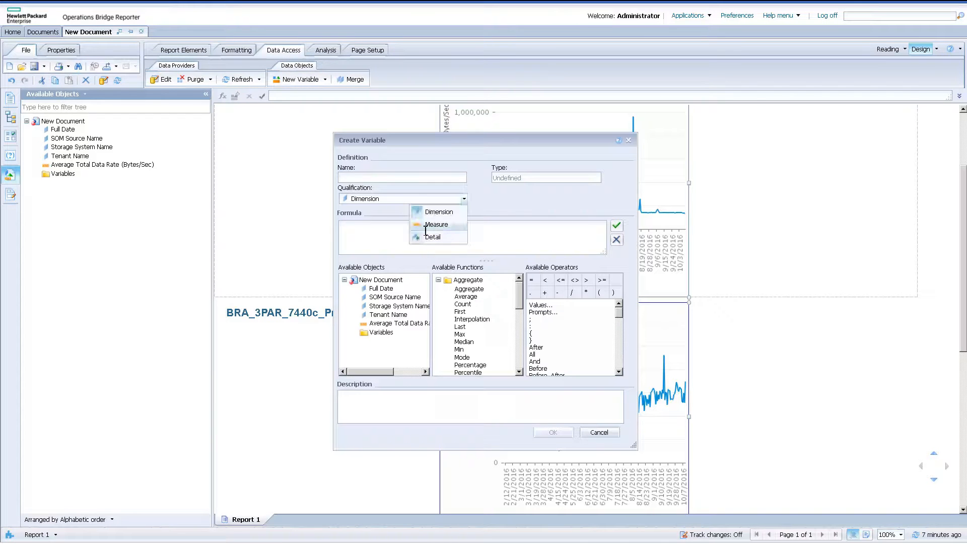
{"action": "left_click", "coordinate": [437, 226]}
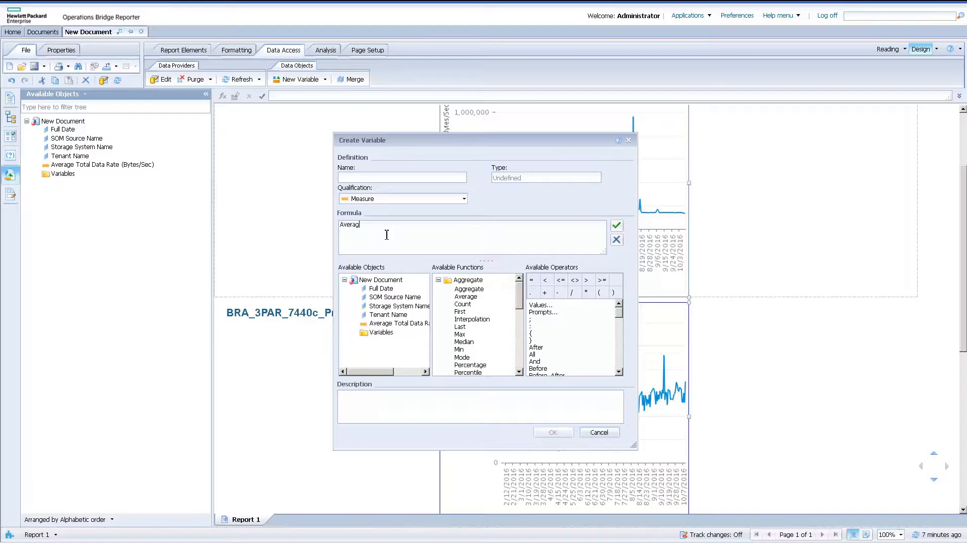
Name the new measure variable "Average Date Rate", leaving its formula empty.
{"action": "type", "text": "Rate"}
{"action": "left_click_drag", "start_coordinate": [403, 225], "coordinate": [340, 226]}
{"action": "key", "text": "ctrl+c"}
{"action": "key", "text": "Delete"}
{"action": "left_click", "coordinate": [385, 178]}
{"action": "key", "text": "ctrl+v"}
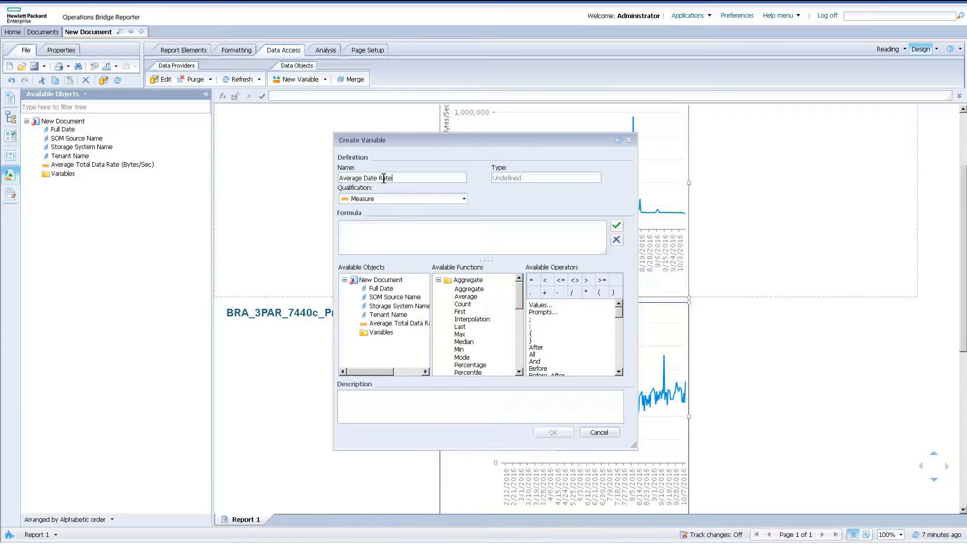
Enter the variable's formula as =[Average Total Data Rate (Bytes/Sec)]/1024/1024.
{"action": "left_click", "coordinate": [371, 225]}
{"action": "type", "text": "="}
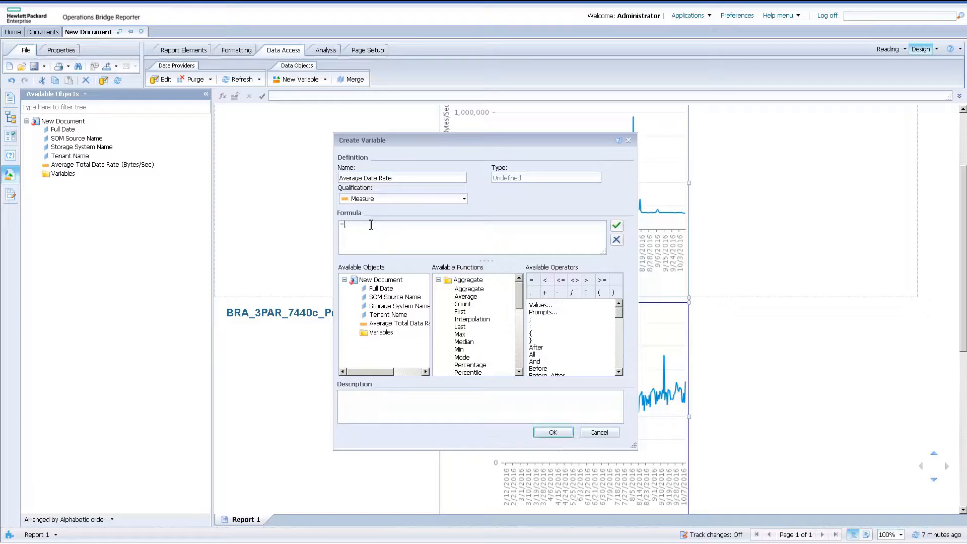
{"action": "double_click", "coordinate": [410, 324]}
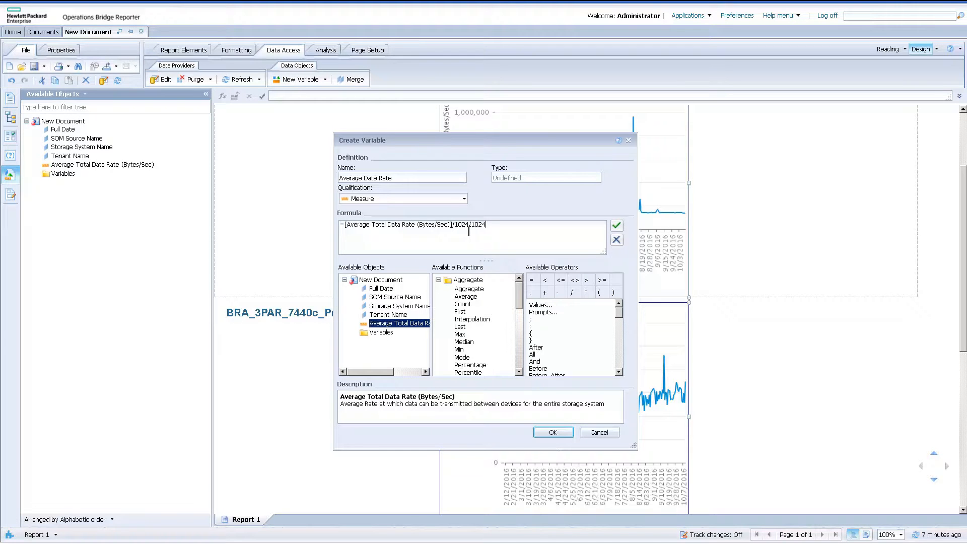
Finish creating the measure variable and assign Average Date Rate to the chart's Value Axis 1.
{"action": "left_click", "coordinate": [563, 436]}
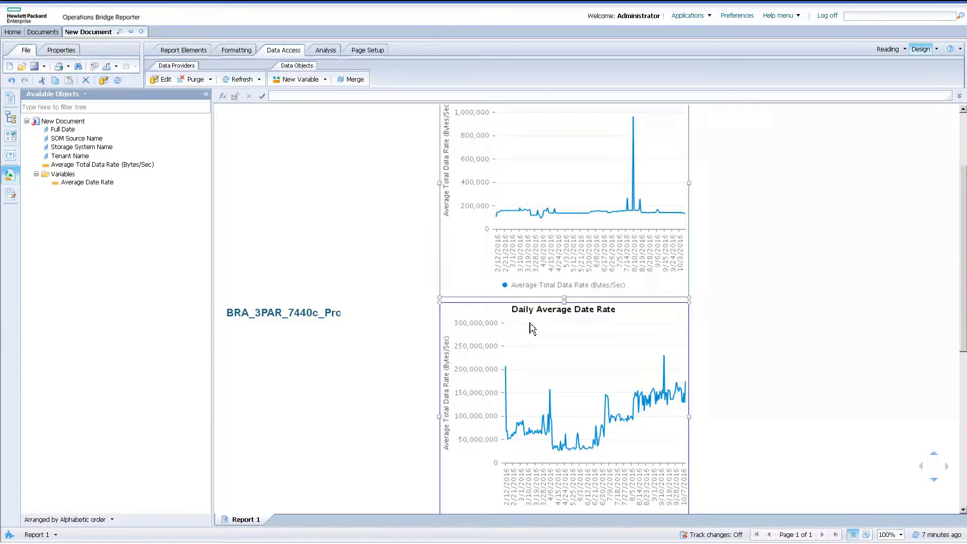
{"action": "right_click", "coordinate": [530, 326]}
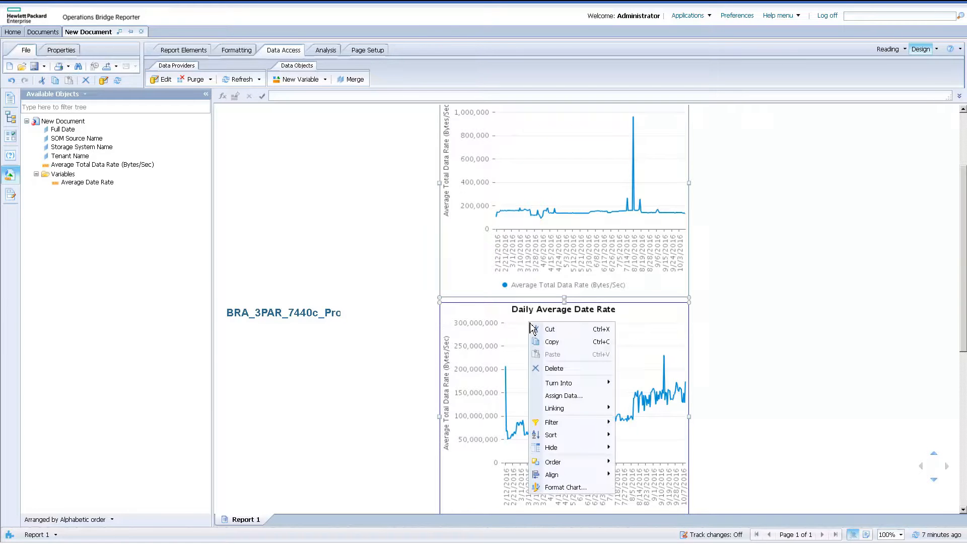
{"action": "left_click", "coordinate": [561, 395]}
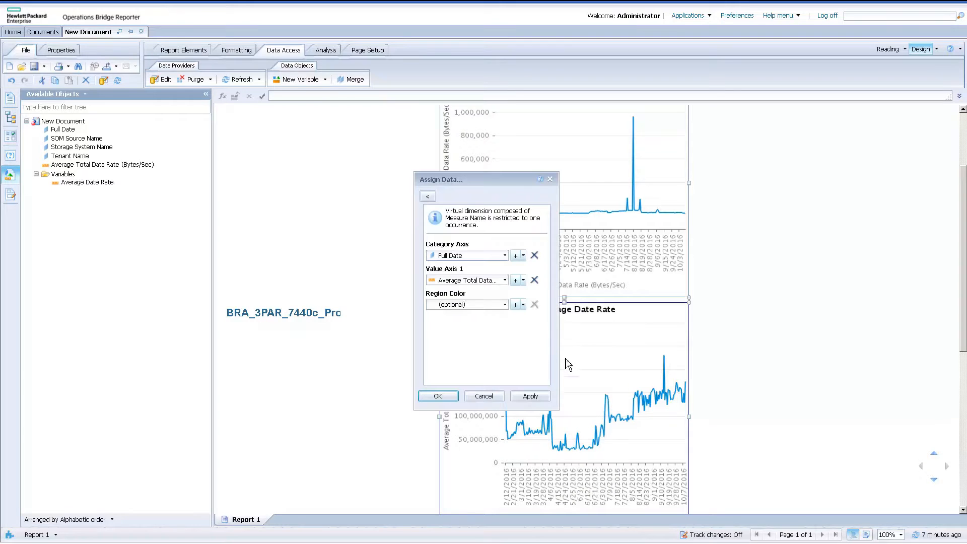
{"action": "left_click", "coordinate": [505, 281]}
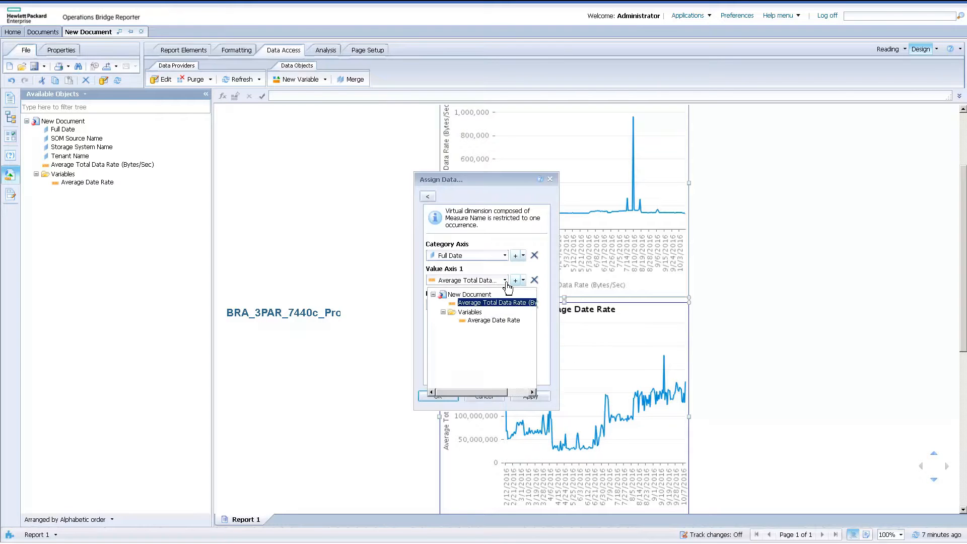
{"action": "left_click", "coordinate": [498, 321]}
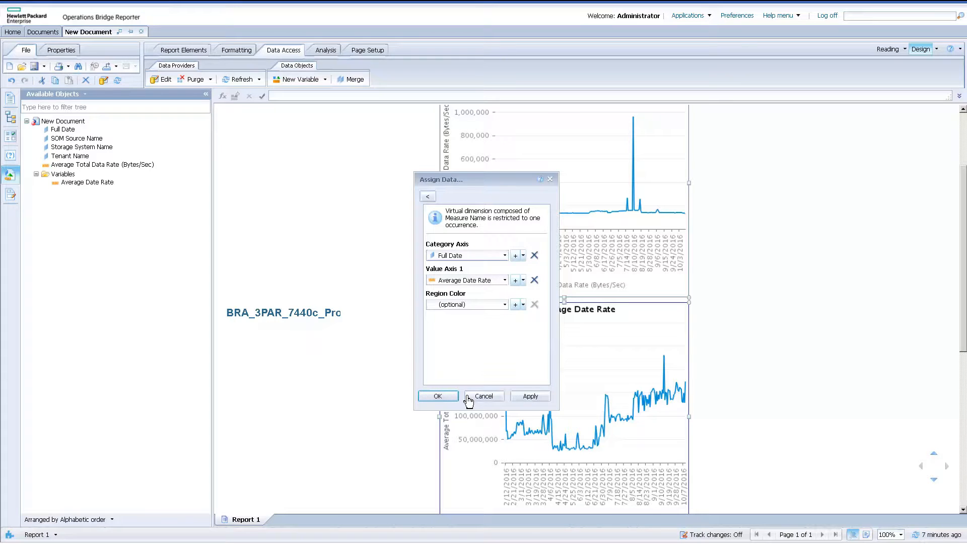
{"action": "left_click", "coordinate": [447, 403]}
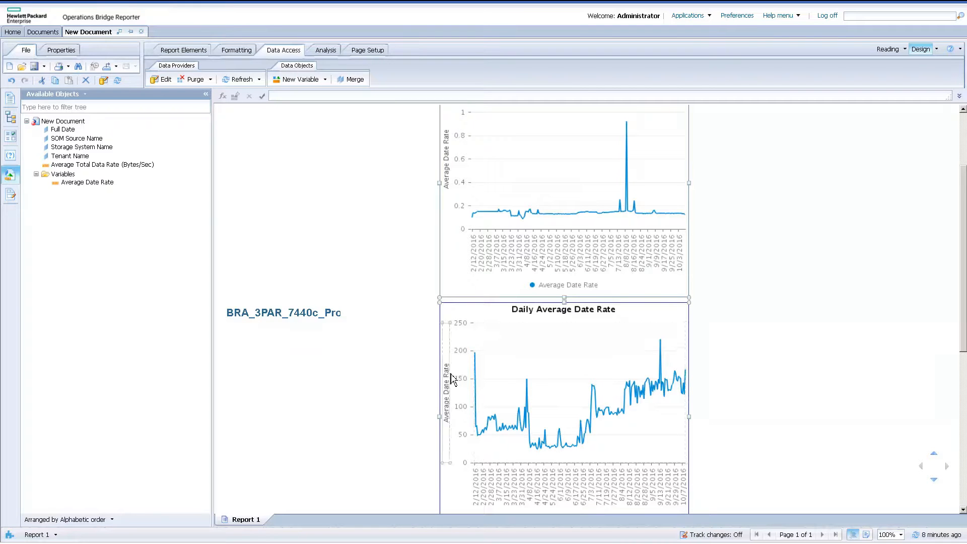
Give the chart's value axis the custom title "( GiB/Sec )".
{"action": "right_click", "coordinate": [451, 379]}
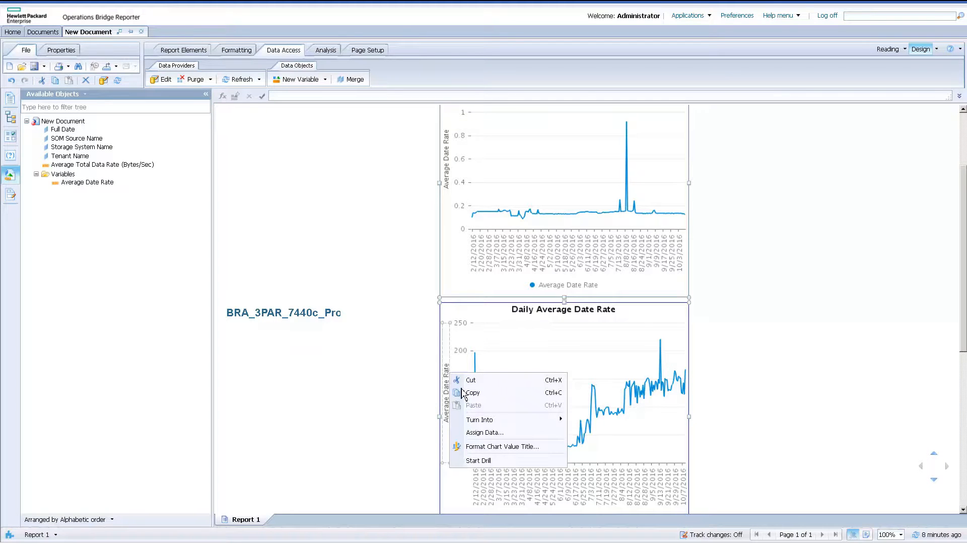
{"action": "left_click", "coordinate": [481, 447]}
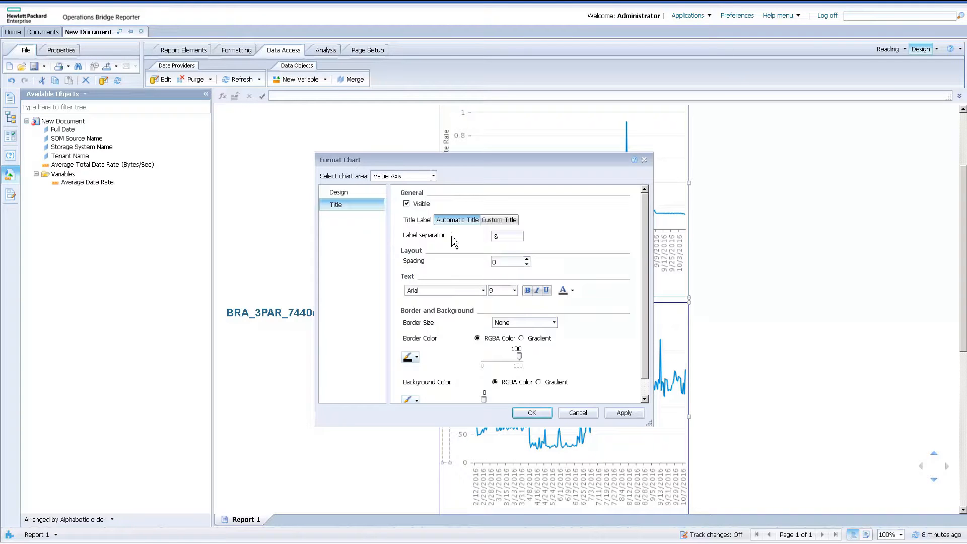
{"action": "left_click", "coordinate": [494, 220]}
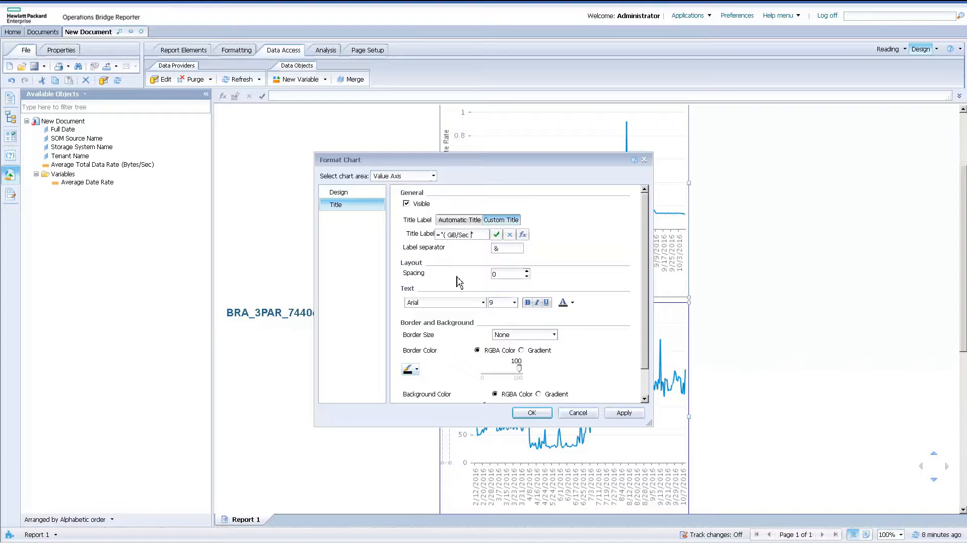
{"action": "left_click", "coordinate": [529, 416]}
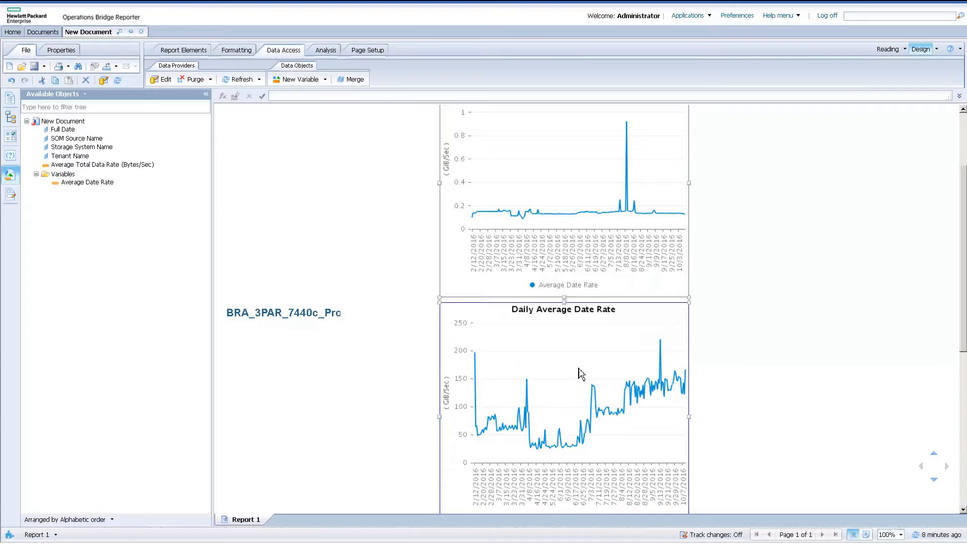
Format the Full Date values on the chart's category axis with the "21 Sep 2004" date format.
{"action": "right_click", "coordinate": [600, 257]}
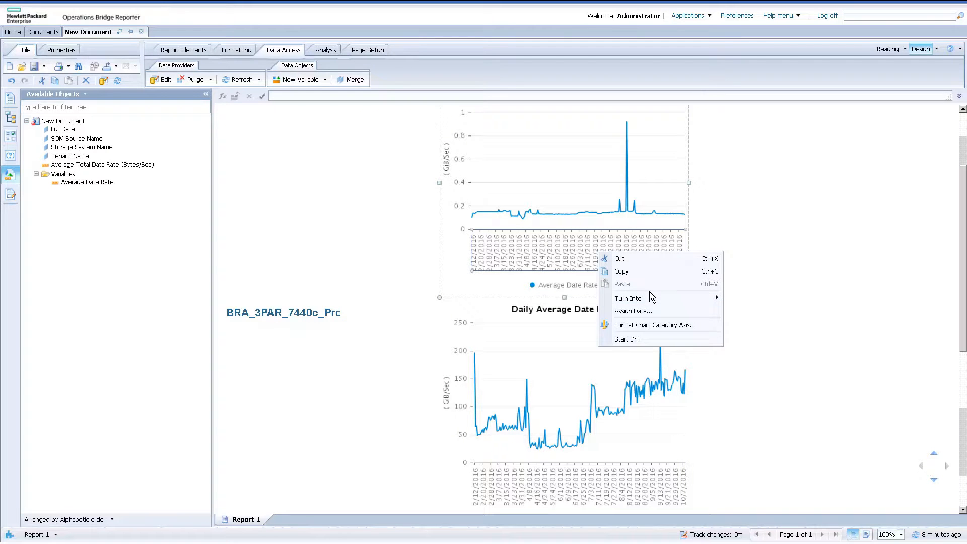
{"action": "mouse_move", "coordinate": [651, 301]}
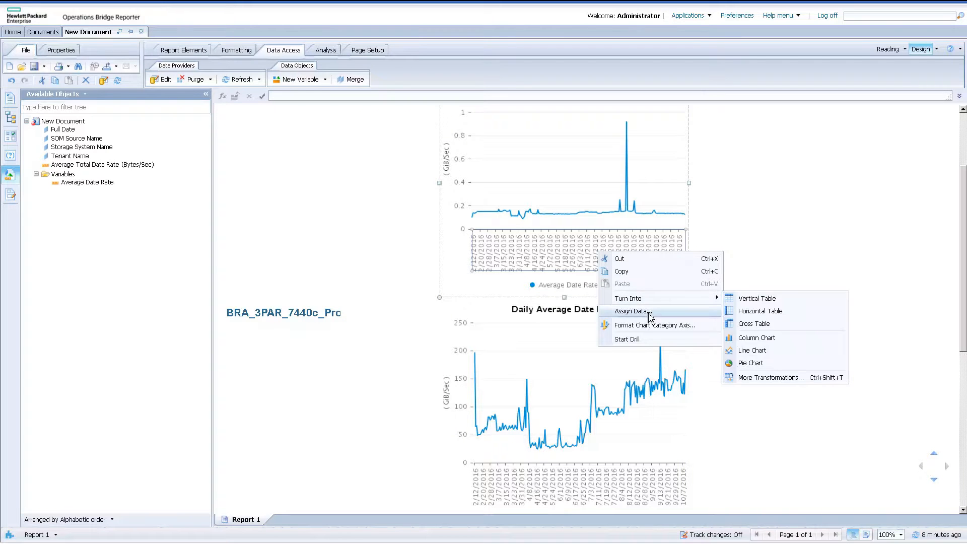
{"action": "left_click", "coordinate": [649, 315]}
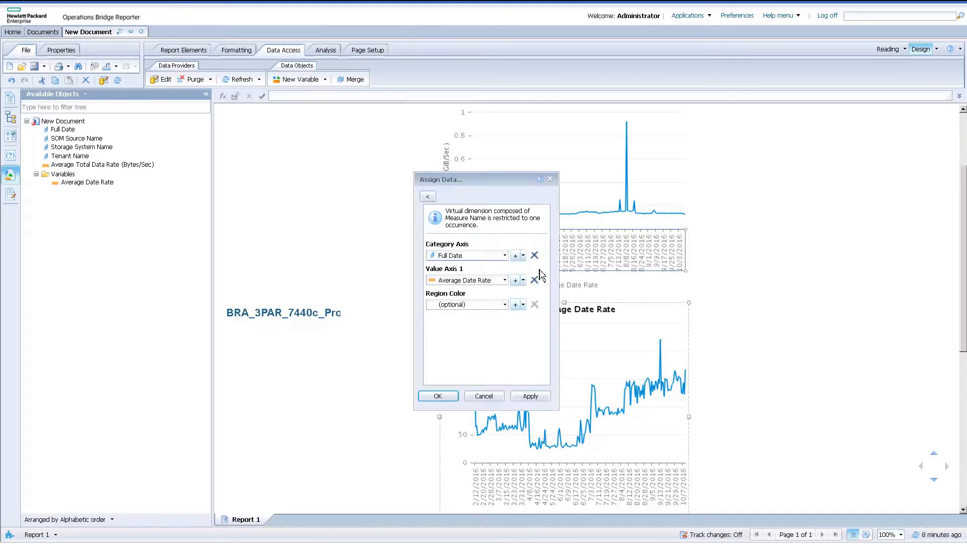
{"action": "left_click", "coordinate": [523, 256]}
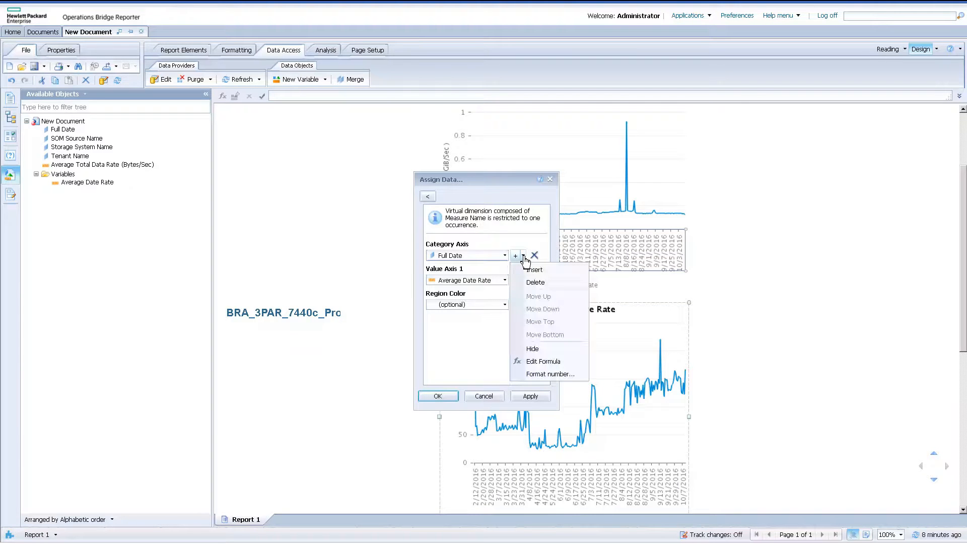
{"action": "left_click", "coordinate": [543, 374]}
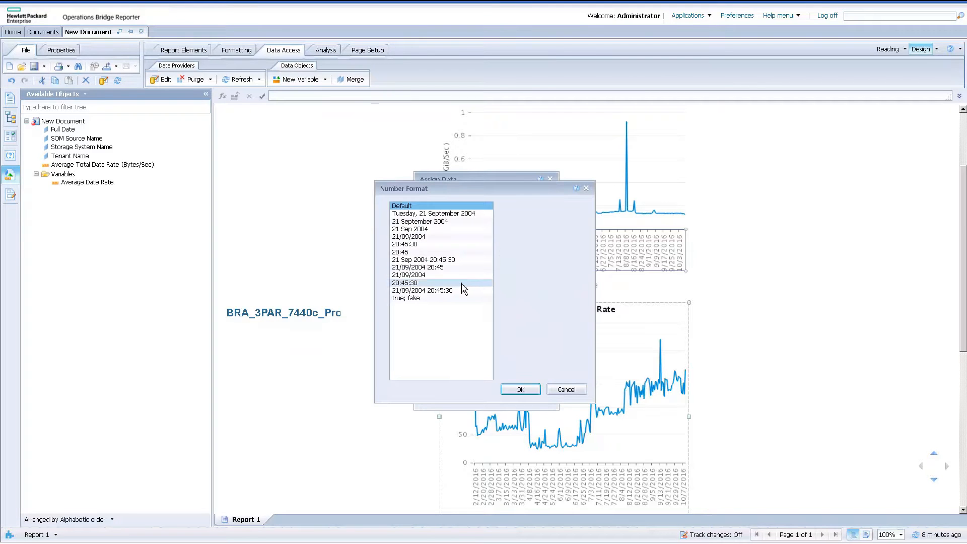
{"action": "left_click", "coordinate": [434, 229]}
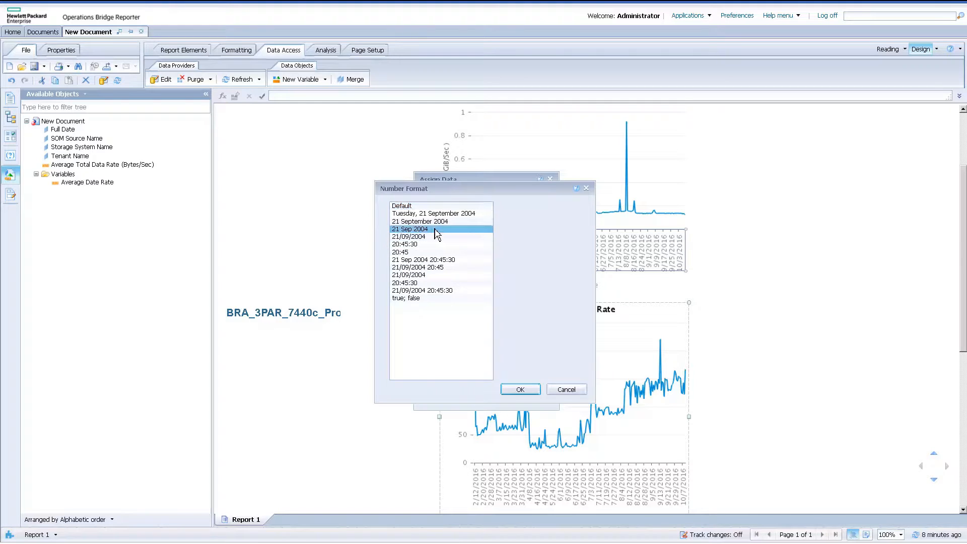
{"action": "left_click", "coordinate": [536, 391]}
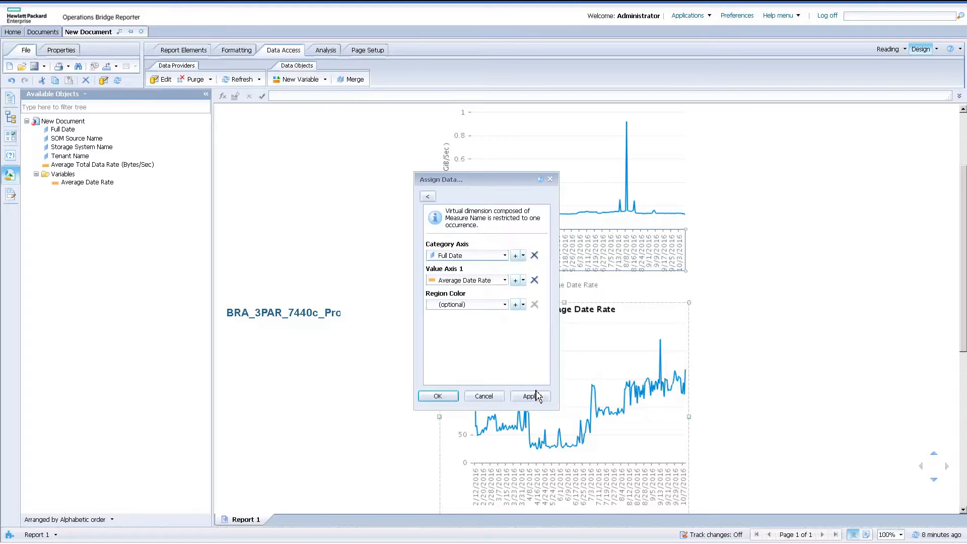
{"action": "left_click", "coordinate": [442, 397]}
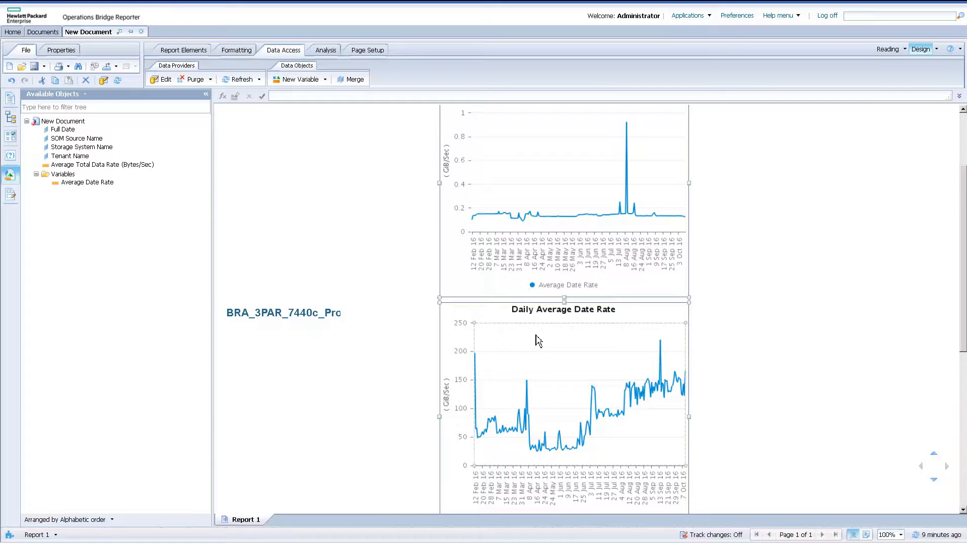
Fill the section background with a custom light grey, using red 225 and green 225 with a matching blue value.
{"action": "right_click", "coordinate": [321, 432]}
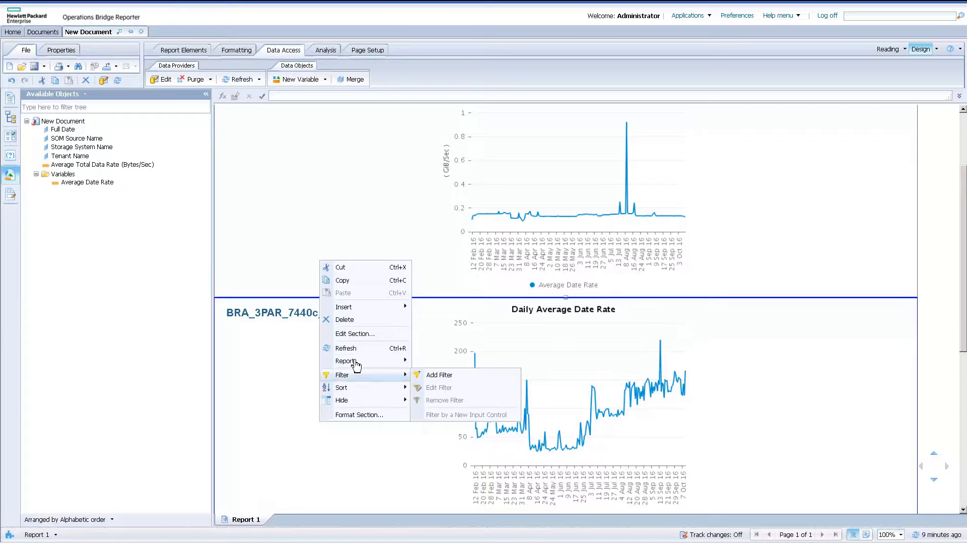
{"action": "left_click", "coordinate": [361, 415]}
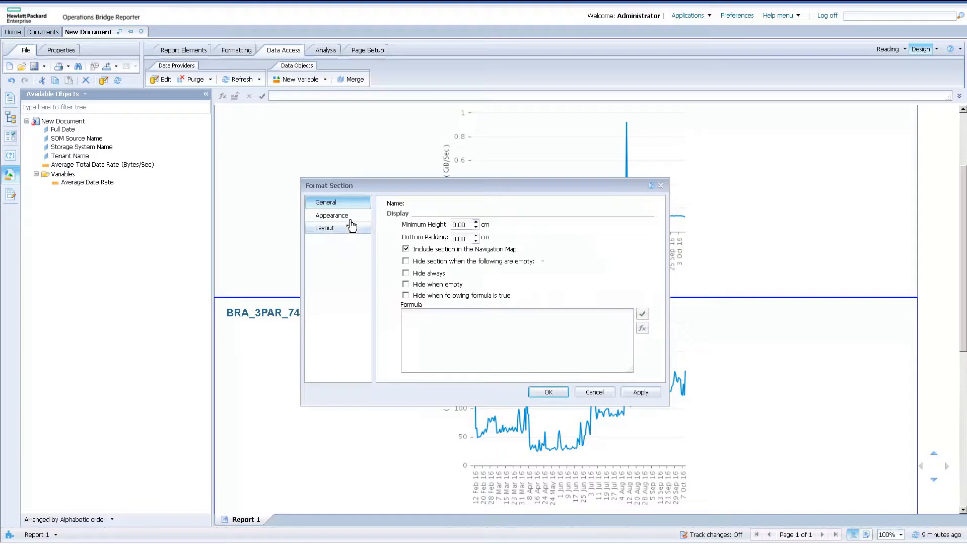
{"action": "left_click", "coordinate": [348, 216]}
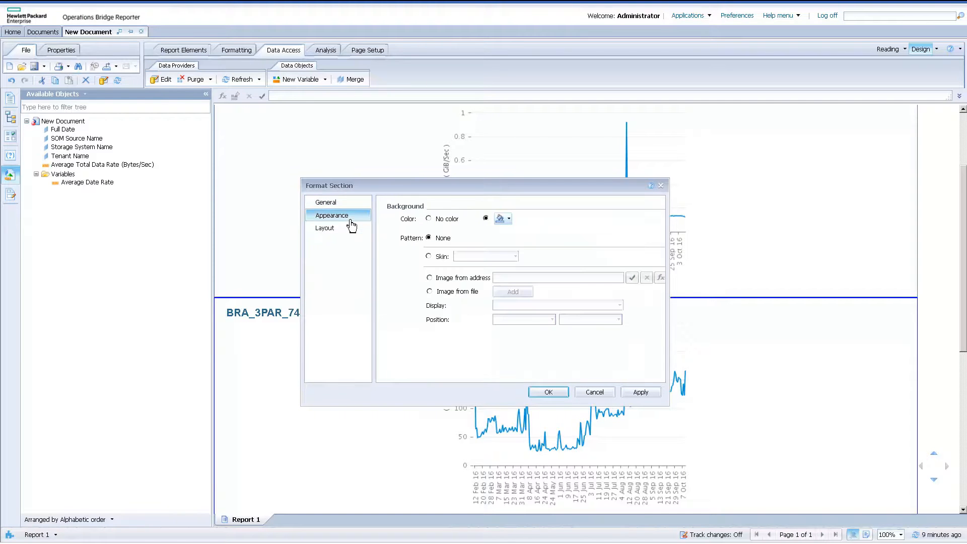
{"action": "left_click", "coordinate": [509, 219]}
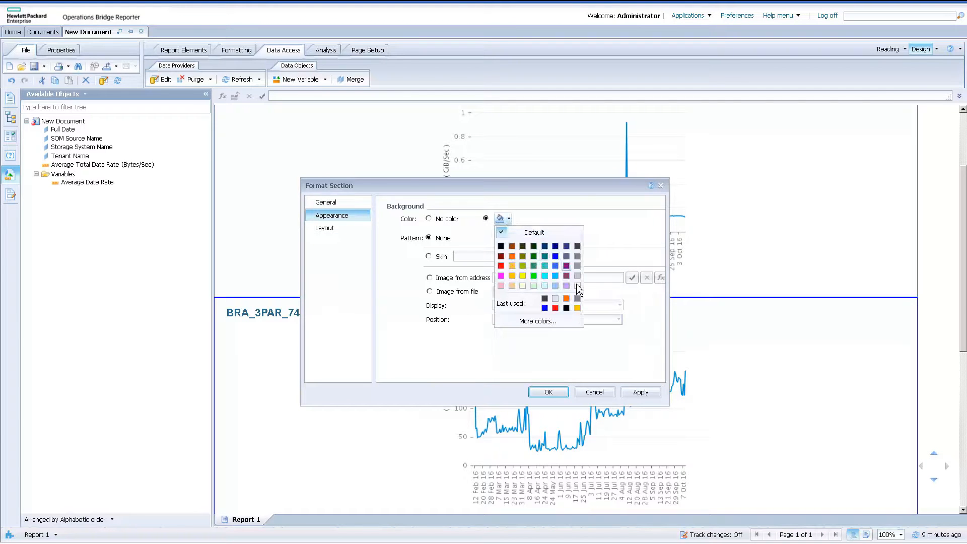
{"action": "left_click", "coordinate": [540, 322]}
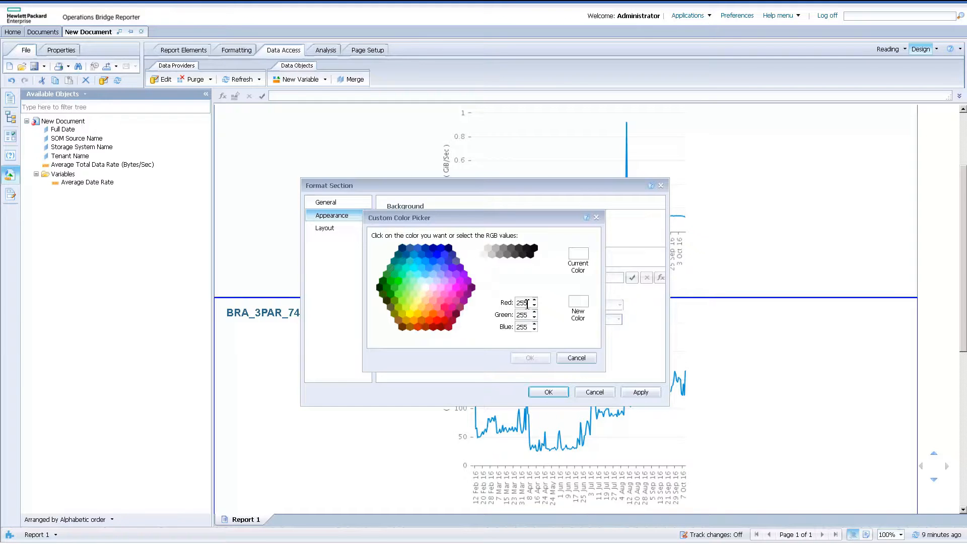
{"action": "left_click", "coordinate": [526, 303]}
{"action": "key", "text": "BackSpace"}
{"action": "type", "text": "5"}
{"action": "type", "text": "2"}
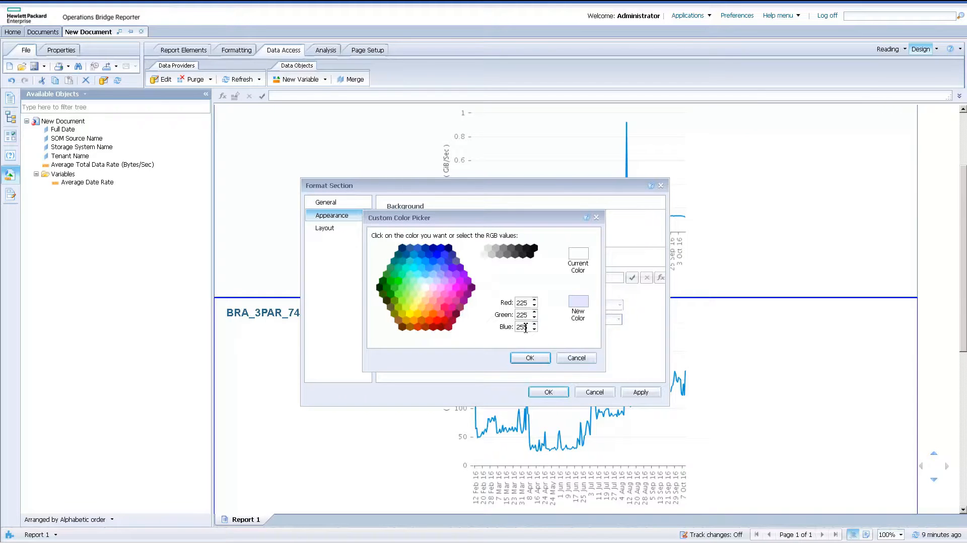
{"action": "left_click", "coordinate": [530, 357]}
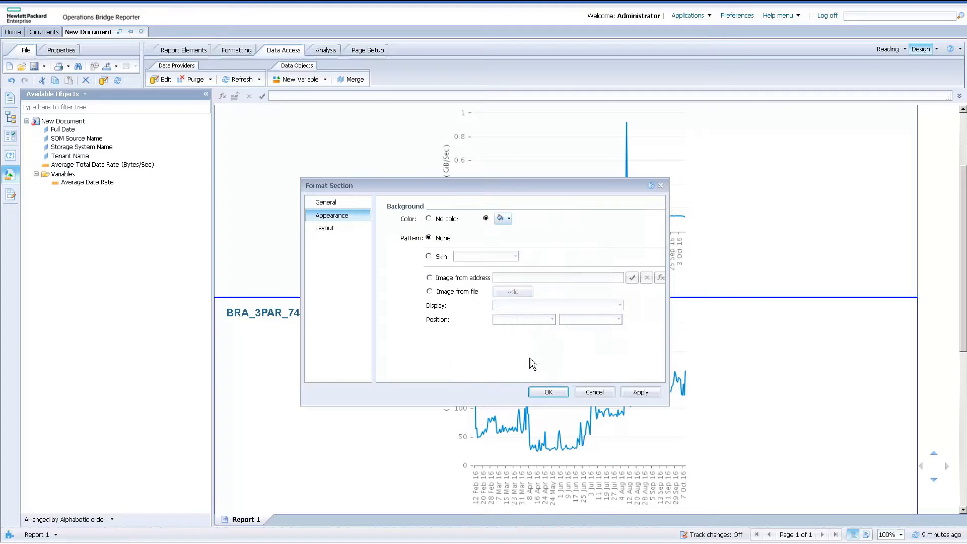
{"action": "left_click", "coordinate": [549, 392]}
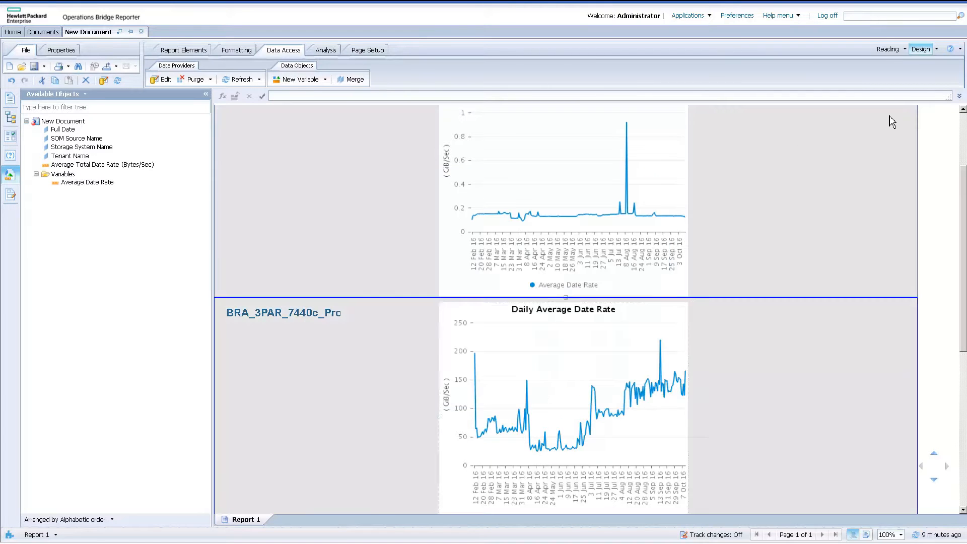
Extend the report title cell leftward until its edge lines up with the storage system name headings.
{"action": "scroll", "coordinate": [965, 137], "scroll_direction": "up", "scroll_amount": 3}
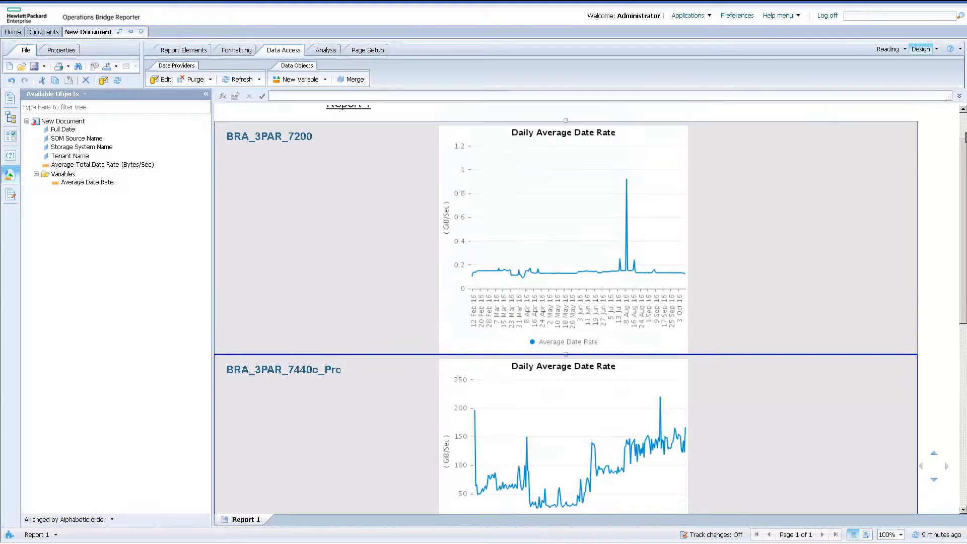
{"action": "left_click", "coordinate": [333, 153]}
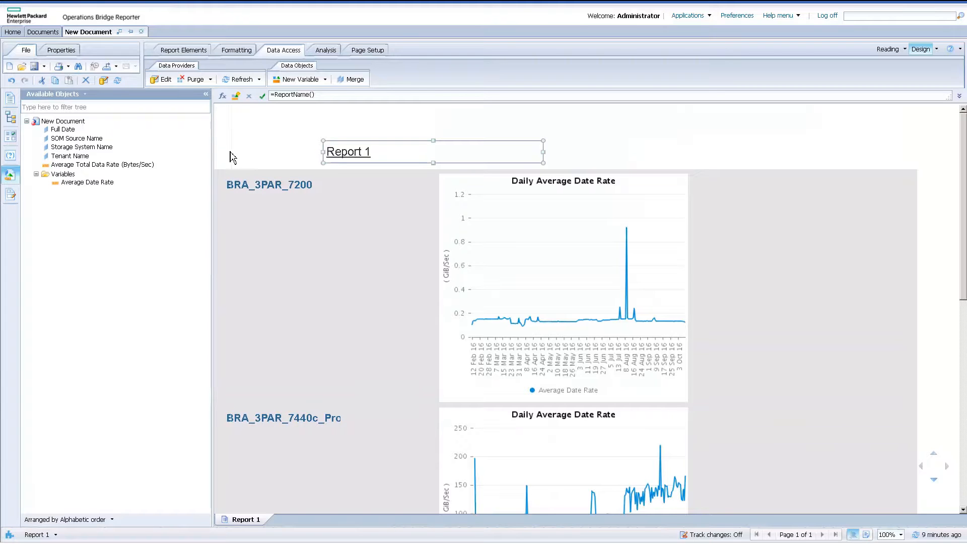
{"action": "left_click_drag", "start_coordinate": [226, 152], "coordinate": [225, 152]}
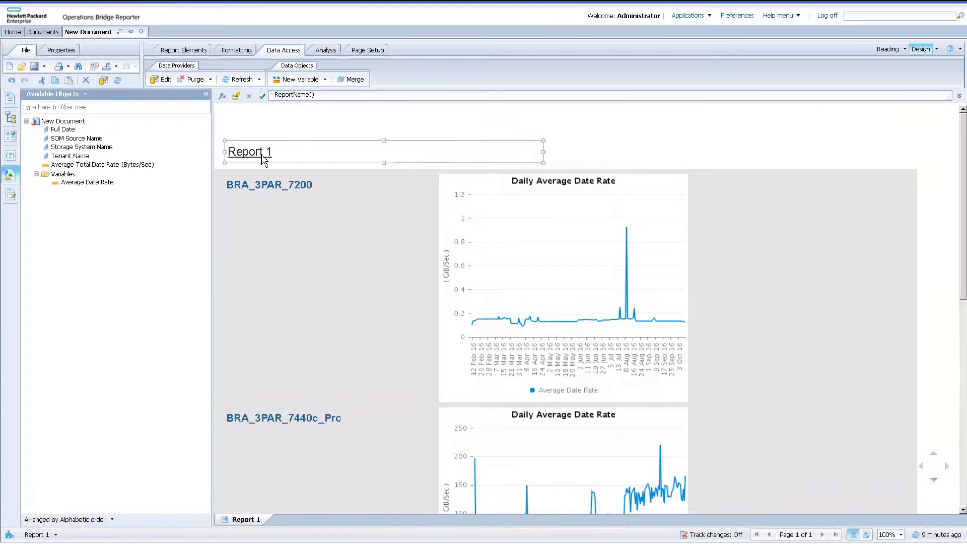
Replace the report title formula with the text "Historical Date Rate".
{"action": "double_click", "coordinate": [262, 157]}
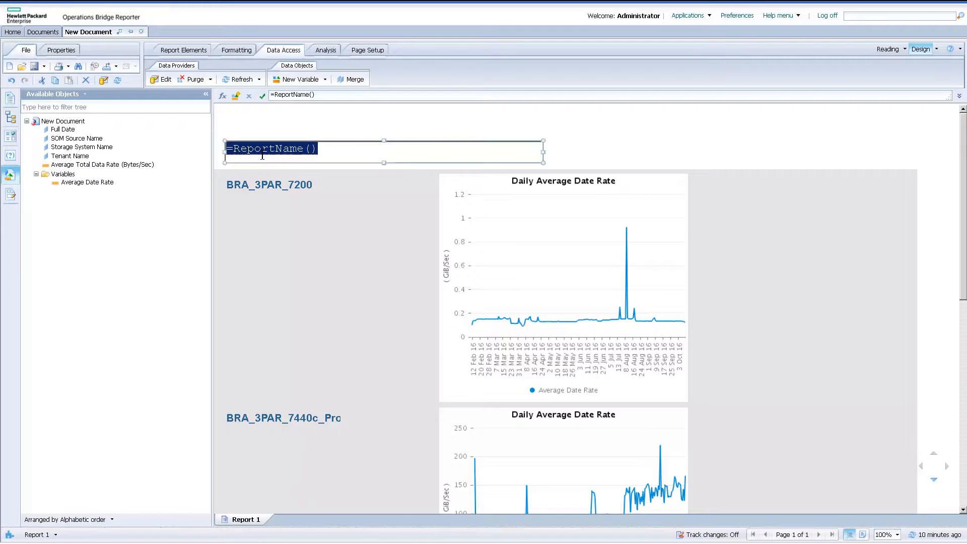
{"action": "left_click", "coordinate": [261, 156]}
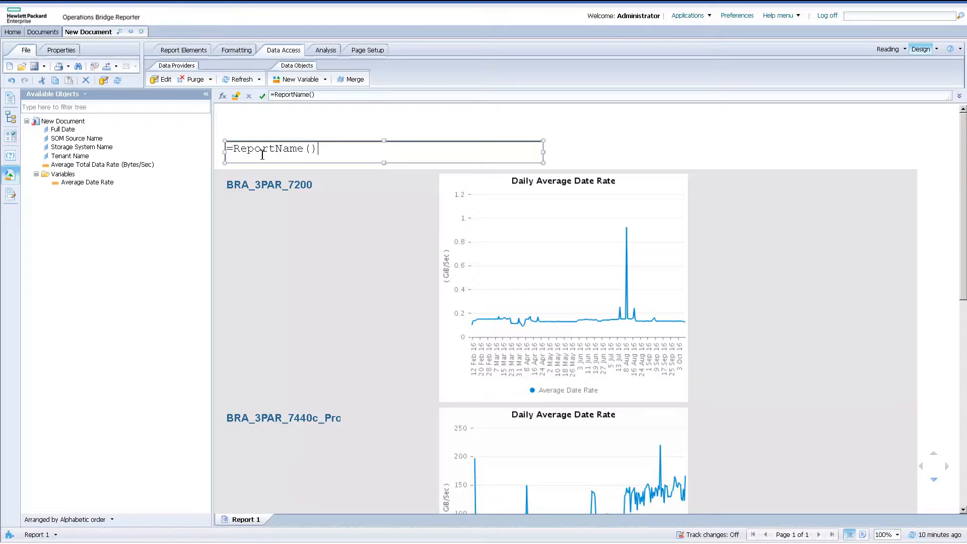
{"action": "key", "text": "BackSpace"}
{"action": "key", "text": "BackSpace"}
{"action": "key", "text": "BackSpace"}
{"action": "key", "text": "BackSpace"}
{"action": "key", "text": "BackSpace"}
{"action": "key", "text": "BackSpace"}
{"action": "key", "text": "BackSpace"}
{"action": "key", "text": "BackSpace"}
{"action": "key", "text": "BackSpace"}
{"action": "key", "text": "BackSpace"}
{"action": "key", "text": "BackSpace"}
{"action": "key", "text": "BackSpace"}
{"action": "key", "text": "BackSpace"}
{"action": "type", "text": "Historical Date Rate"}
{"action": "key", "text": "Return"}
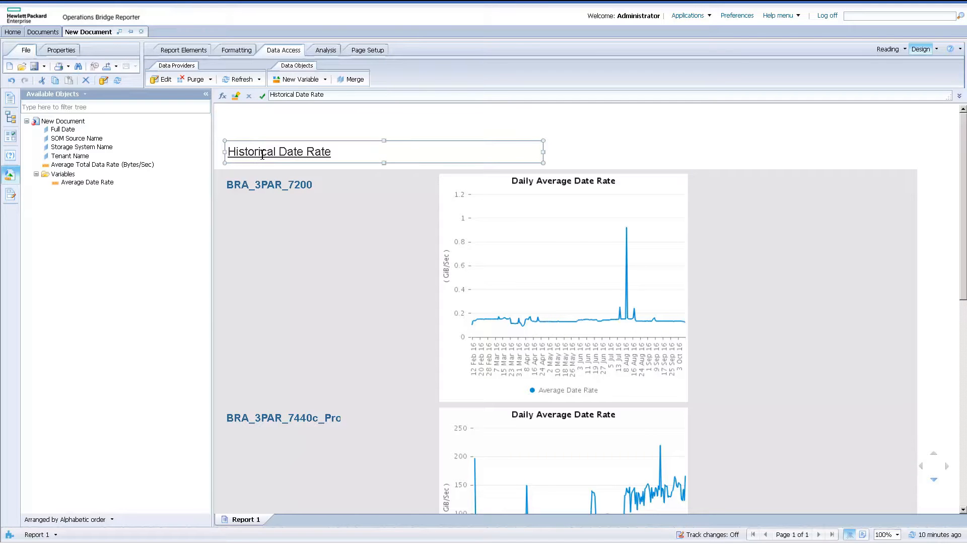
Set the font colour of the storage system name section headings to black.
{"action": "left_click", "coordinate": [302, 195]}
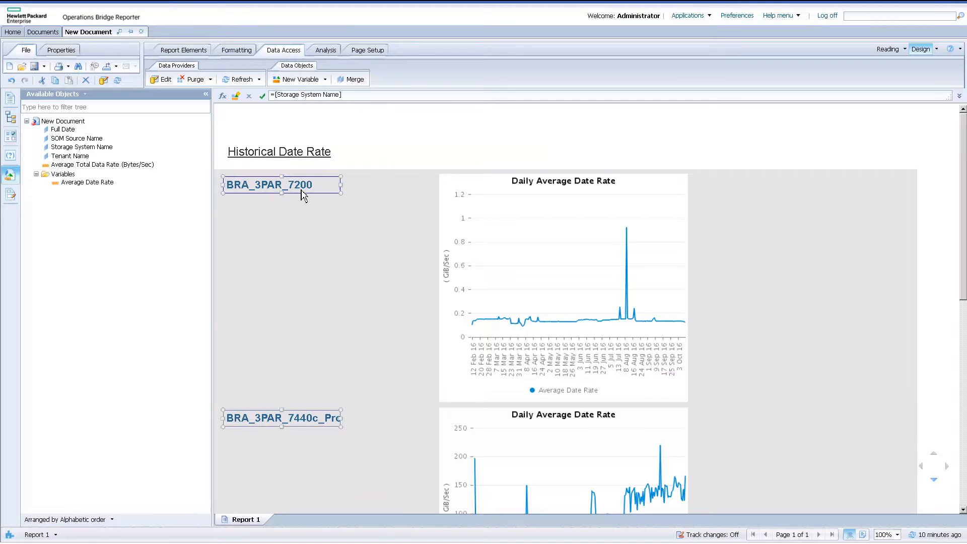
{"action": "right_click", "coordinate": [302, 196]}
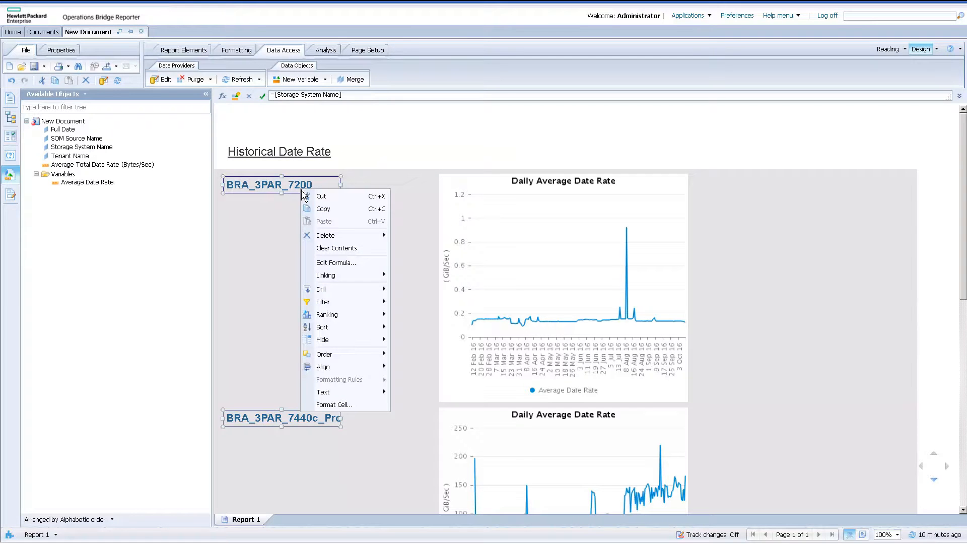
{"action": "left_click", "coordinate": [358, 405]}
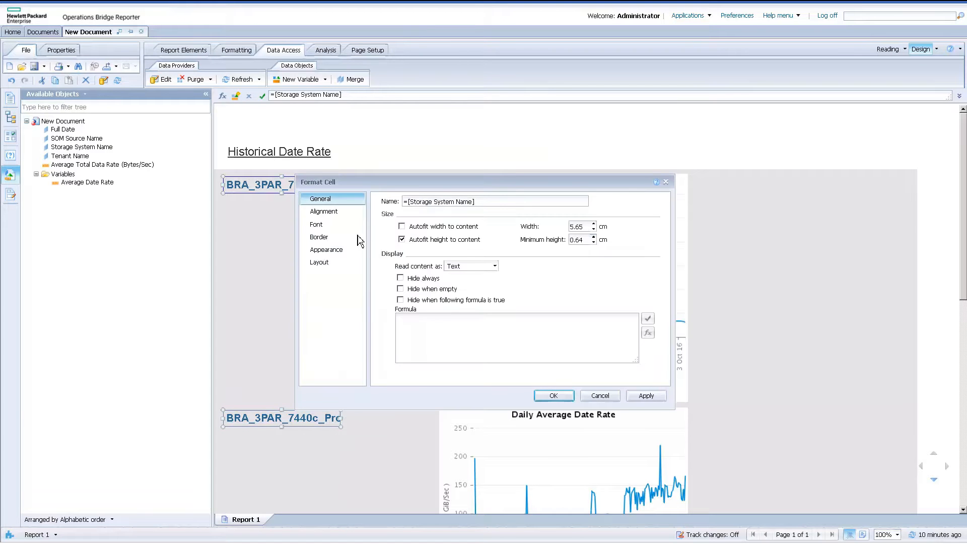
{"action": "left_click", "coordinate": [334, 226]}
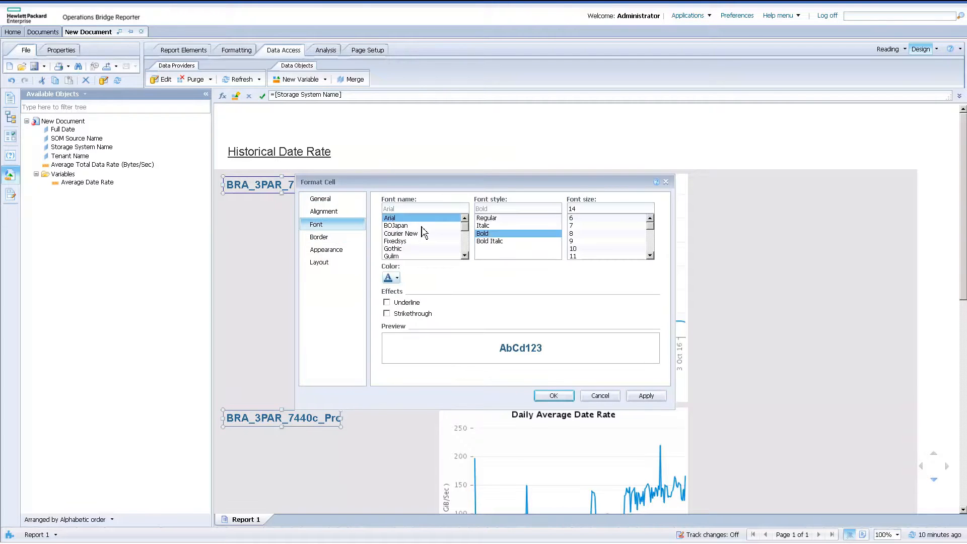
{"action": "left_click", "coordinate": [397, 279]}
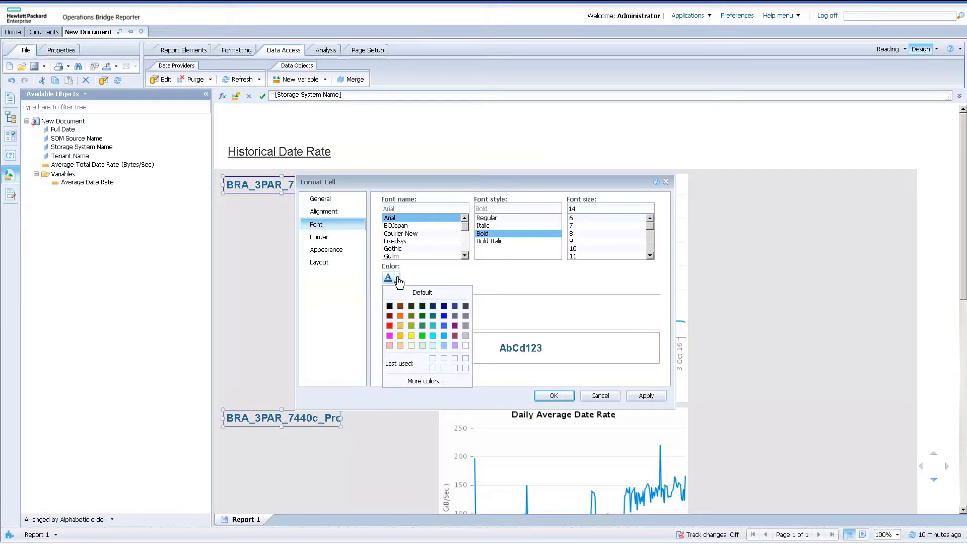
{"action": "left_click", "coordinate": [393, 306]}
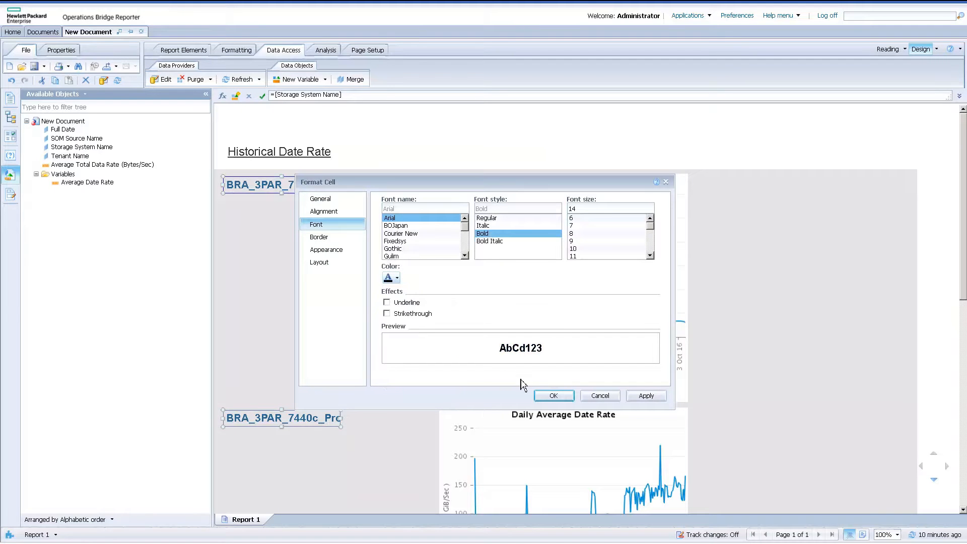
{"action": "left_click", "coordinate": [553, 396]}
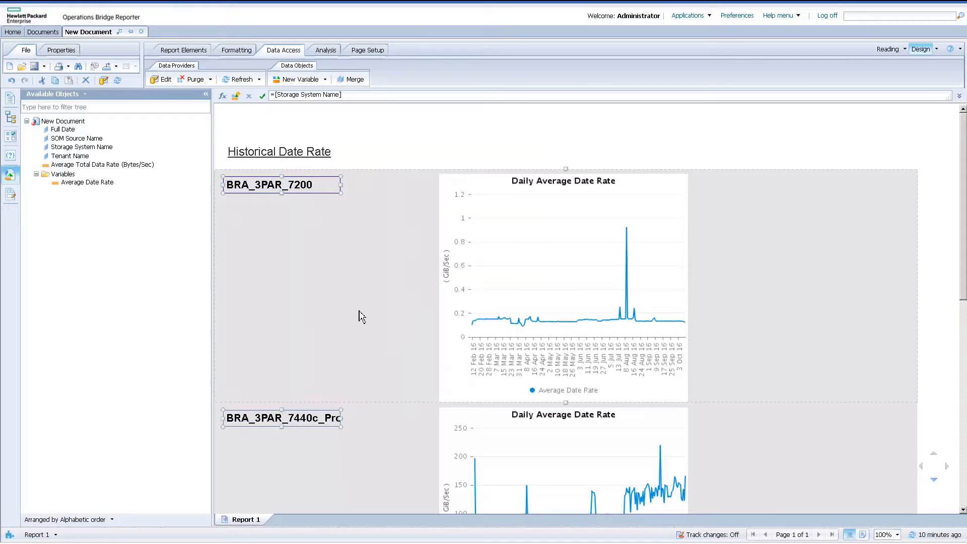
Change the section heading formula to ="Storage Name: "+[Storage System Name].
{"action": "double_click", "coordinate": [250, 186]}
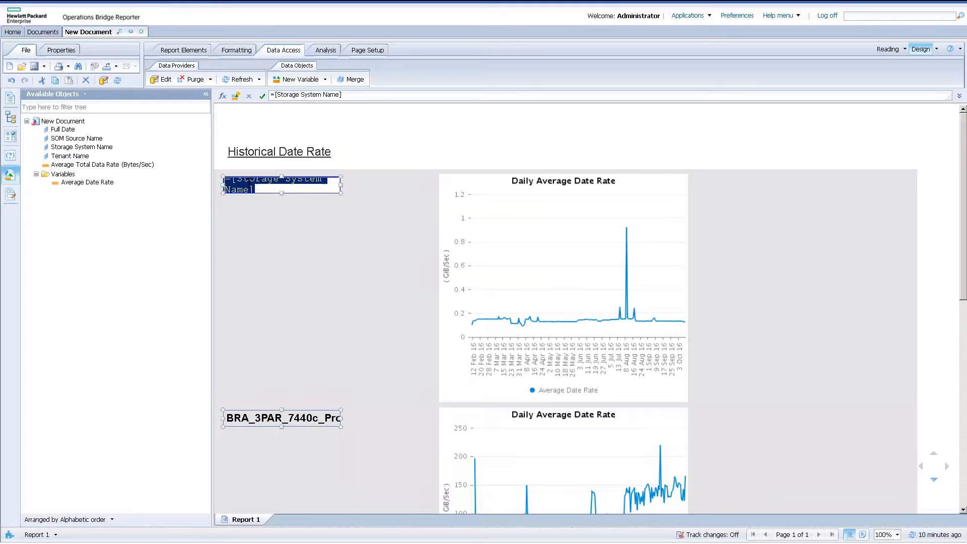
{"action": "right_click", "coordinate": [250, 186]}
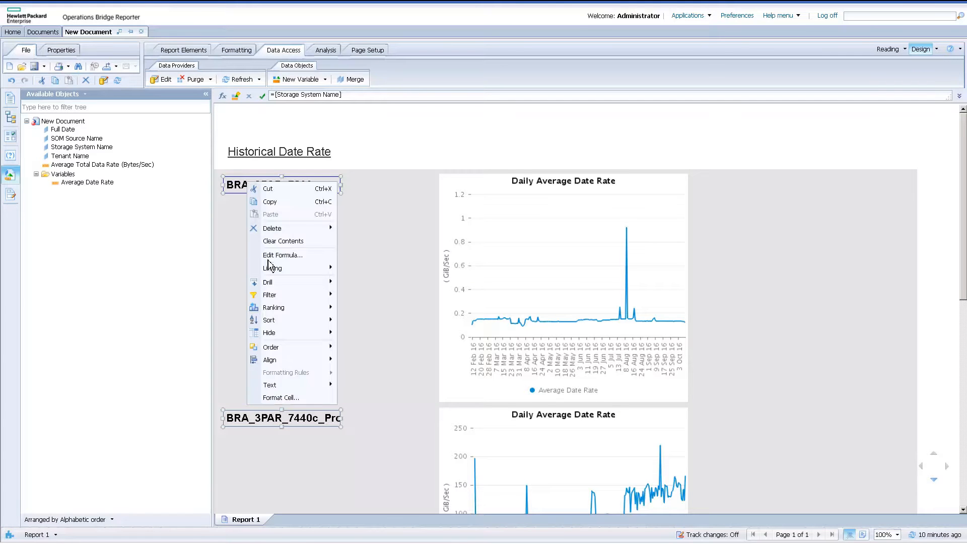
{"action": "left_click", "coordinate": [263, 95]}
{"action": "left_click", "coordinate": [222, 95]}
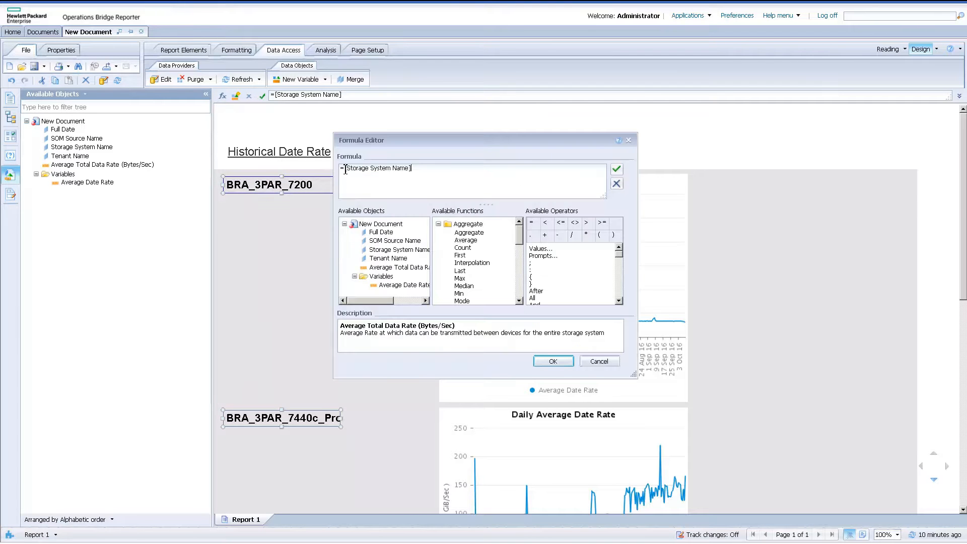
{"action": "type", "text": "\"Storage Name:  \"+"}
{"action": "left_click", "coordinate": [554, 361]}
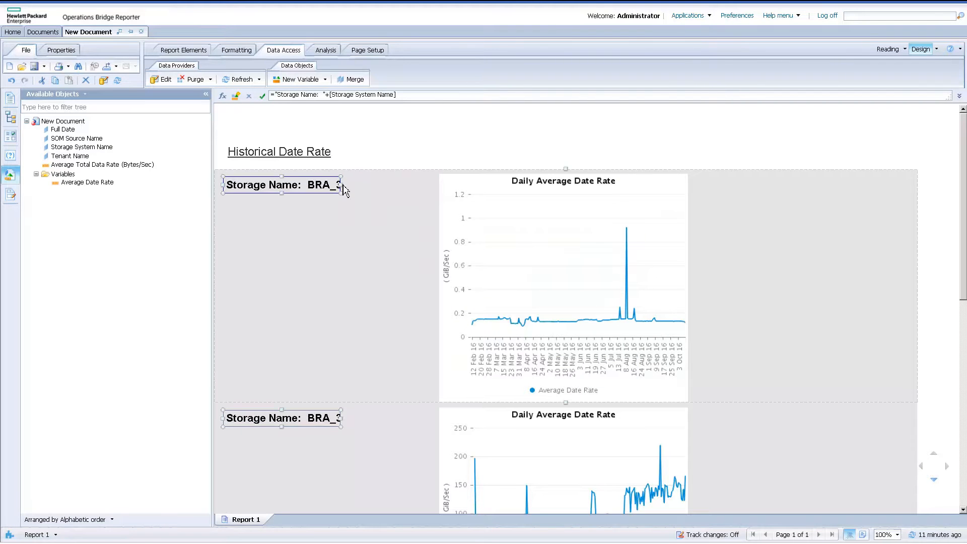
Widen the section heading cell almost up to the chart's edge so the full storage system names fit.
{"action": "left_click_drag", "start_coordinate": [342, 186], "coordinate": [428, 186]}
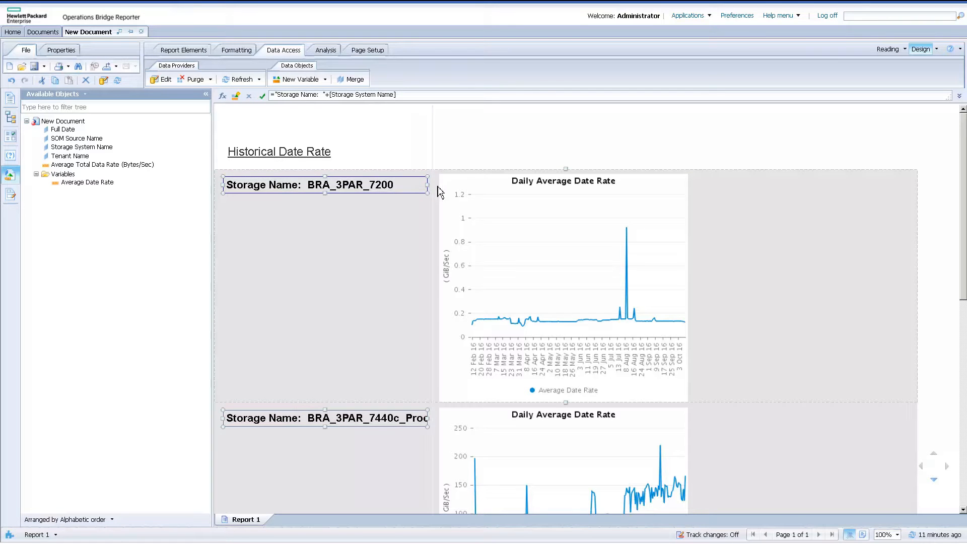
{"action": "left_click_drag", "start_coordinate": [428, 185], "coordinate": [436, 186]}
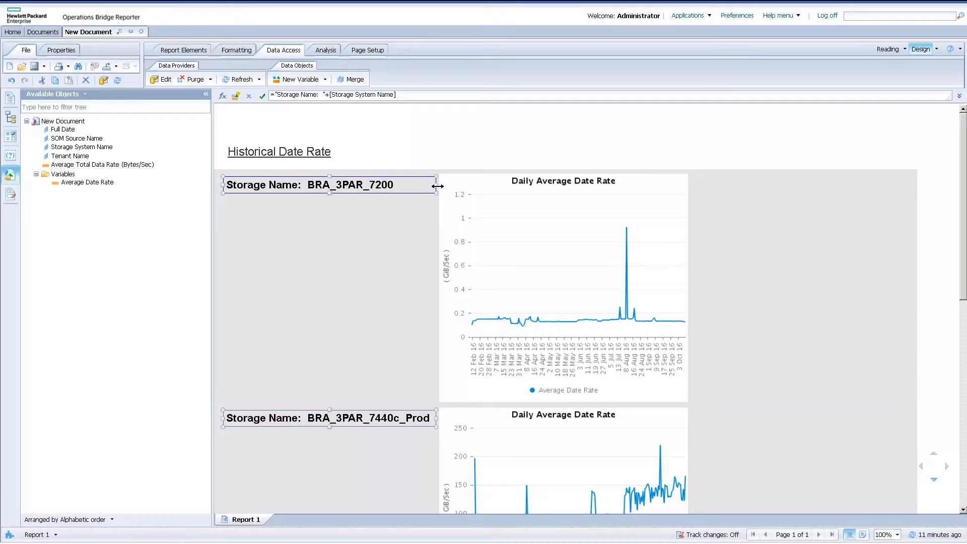
{"action": "left_click", "coordinate": [329, 298]}
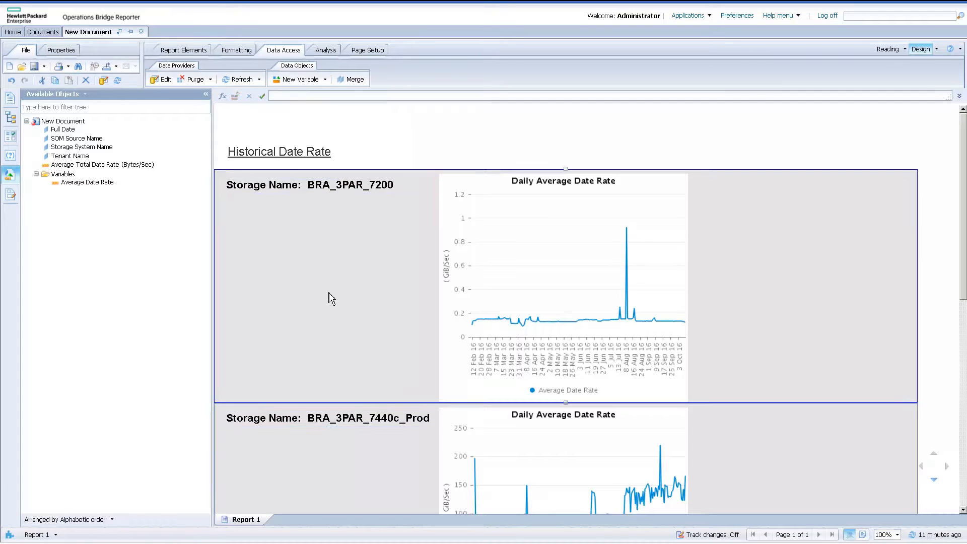
Fine-tune the section chart's height by slightly moving its lower edge down and back up.
{"action": "left_click", "coordinate": [342, 438]}
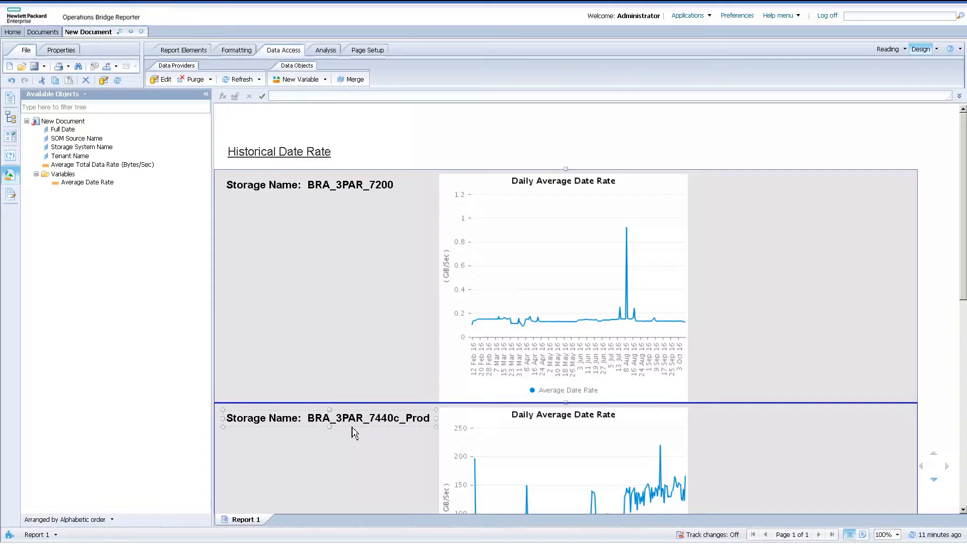
{"action": "left_click", "coordinate": [584, 398]}
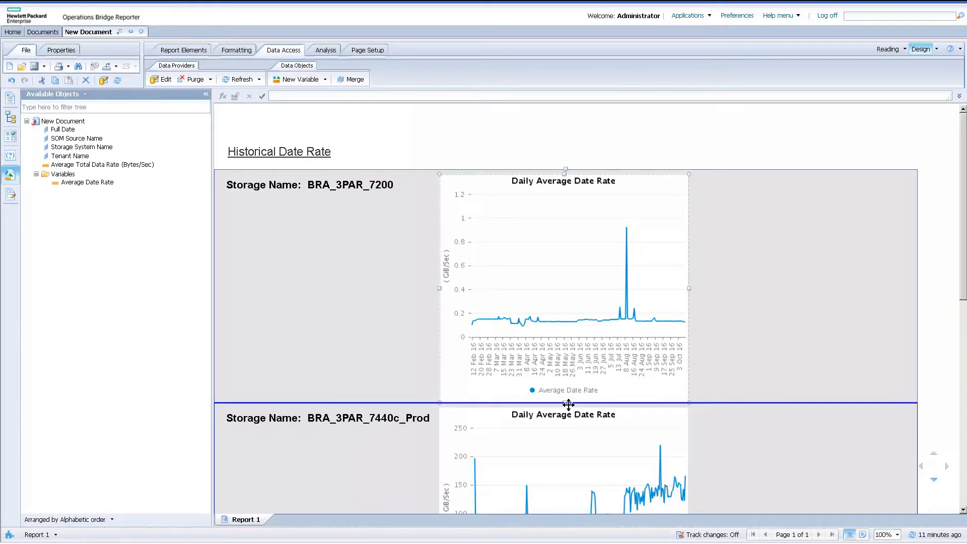
{"action": "left_click_drag", "start_coordinate": [564, 404], "coordinate": [564, 408]}
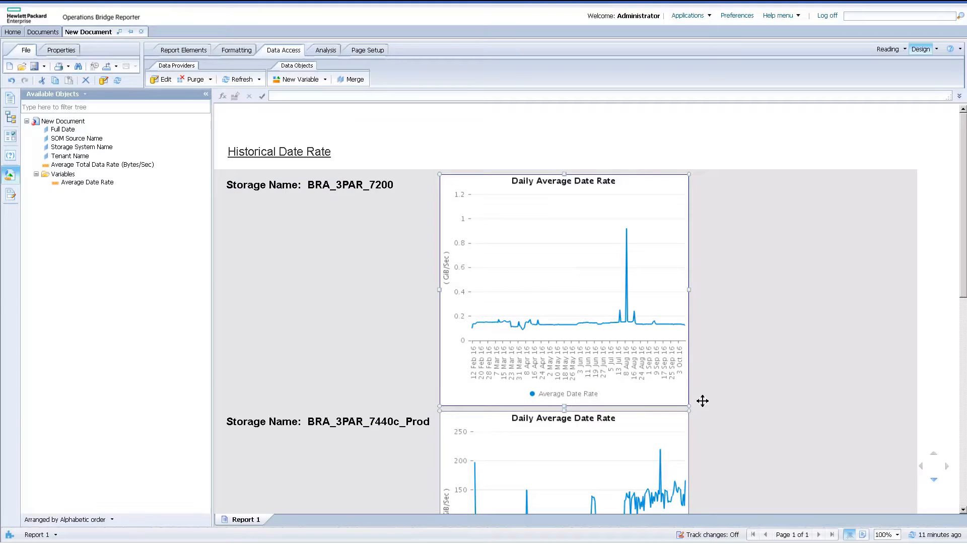
{"action": "left_click", "coordinate": [724, 412]}
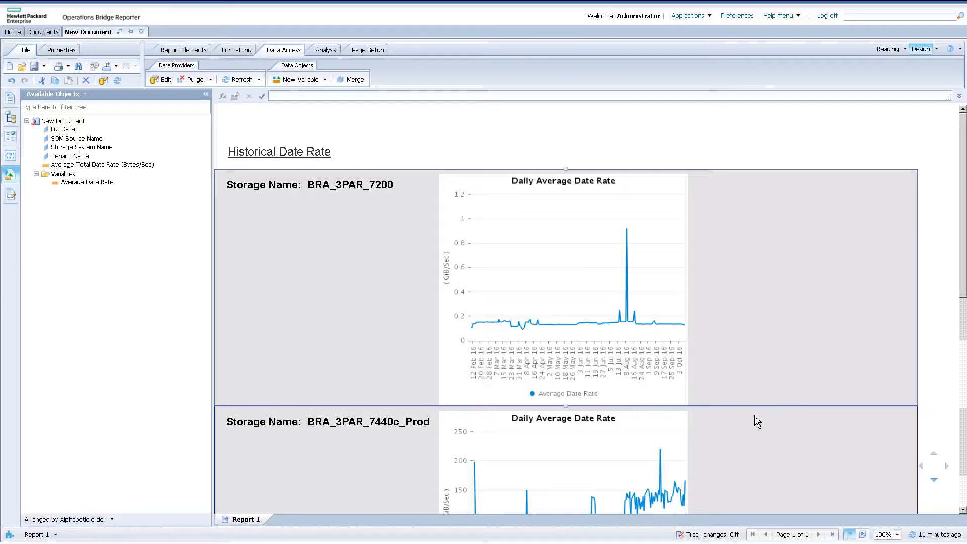
{"action": "right_click", "coordinate": [743, 345]}
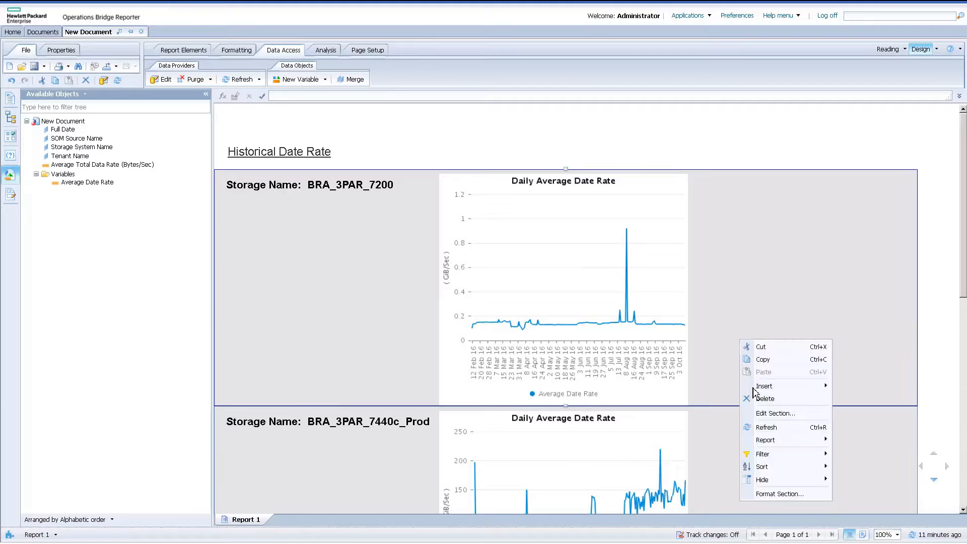
{"action": "left_click", "coordinate": [624, 403]}
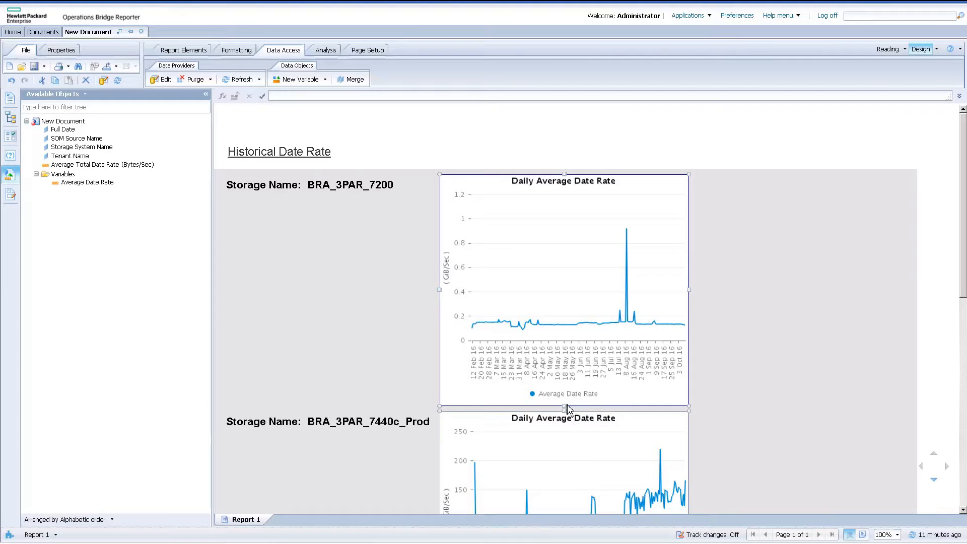
{"action": "left_click_drag", "start_coordinate": [565, 407], "coordinate": [564, 402]}
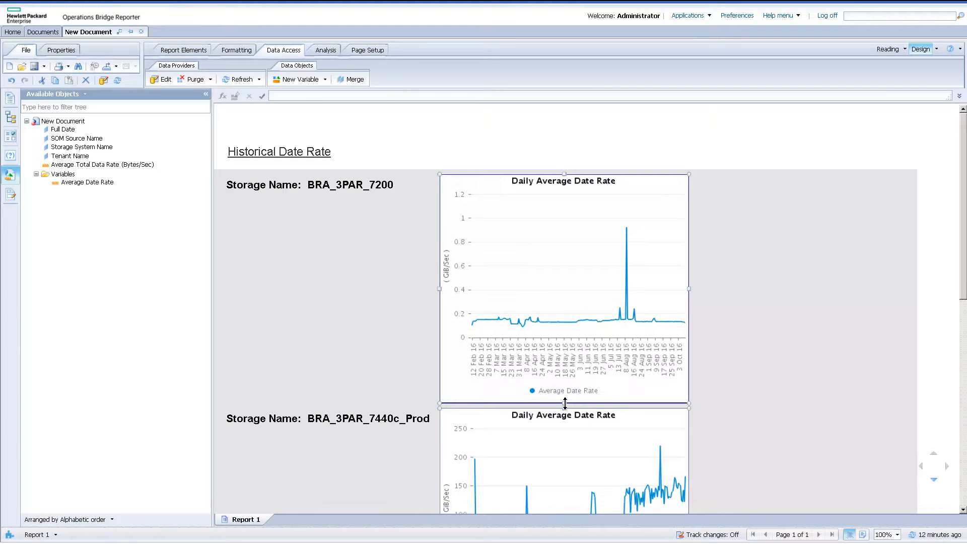
{"action": "left_click", "coordinate": [829, 332]}
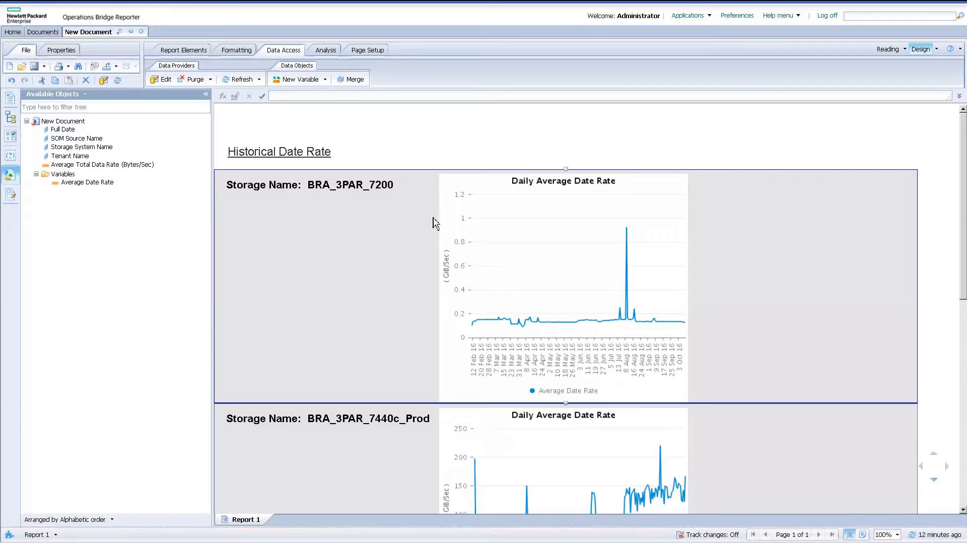
Start a new variable named "Moving Av Date Rate Int" with the Measure qualification.
{"action": "scroll", "coordinate": [473, 231], "scroll_direction": "down", "scroll_amount": 3}
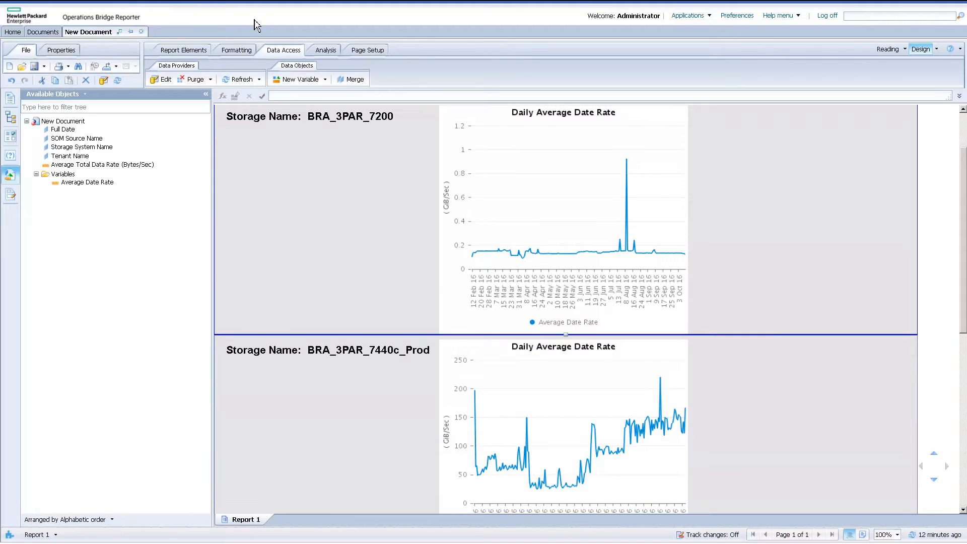
{"action": "left_click", "coordinate": [300, 80]}
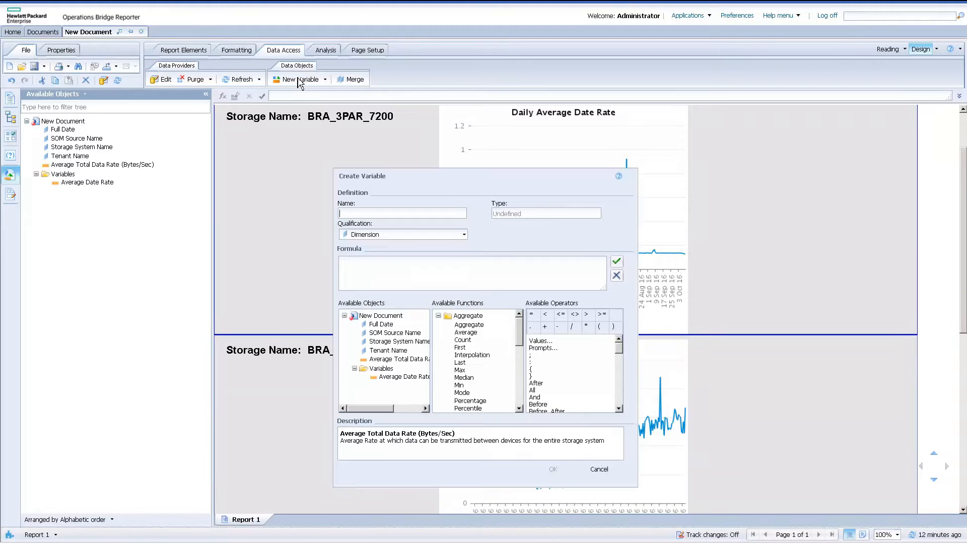
{"action": "left_click", "coordinate": [414, 235]}
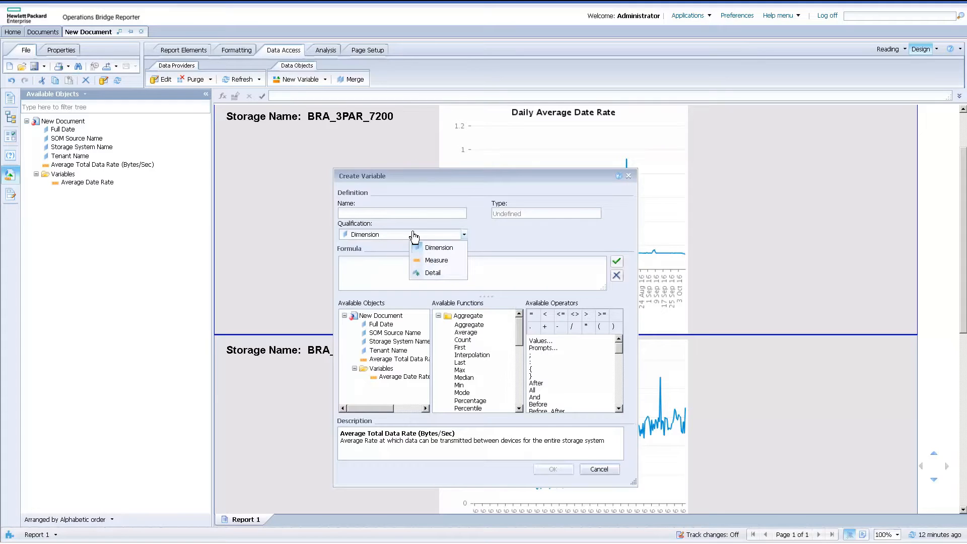
{"action": "left_click", "coordinate": [435, 260]}
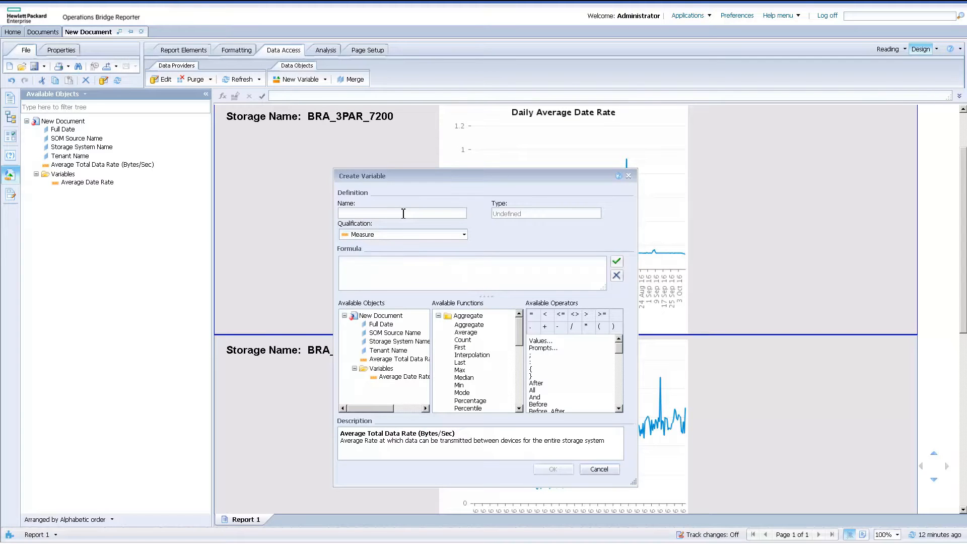
{"action": "left_click", "coordinate": [403, 213]}
{"action": "type", "text": "Moving "}
{"action": "type", "text": "Av"}
{"action": "type", "text": " Date Ra"}
{"action": "type", "text": "te"}
{"action": "type", "text": "="}
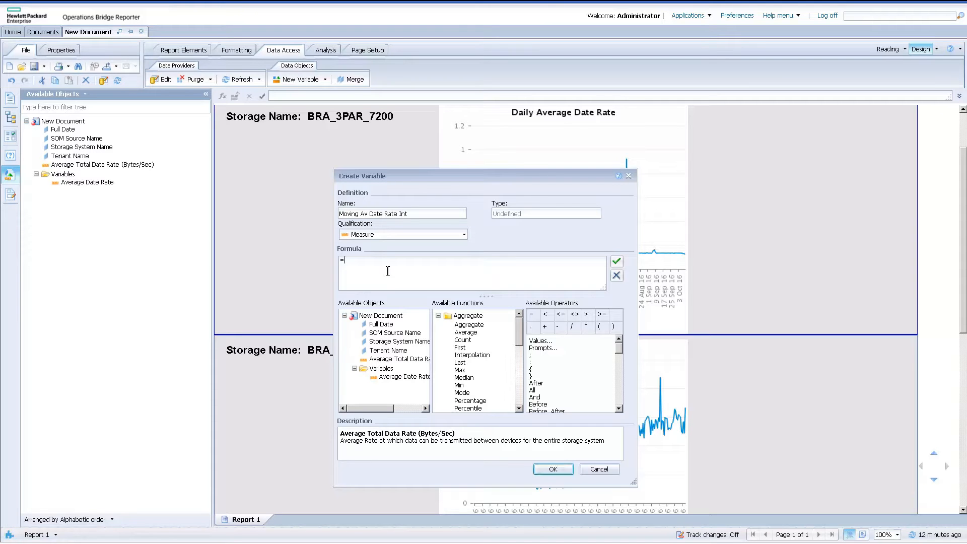
{"action": "type", "text": "Pre"}
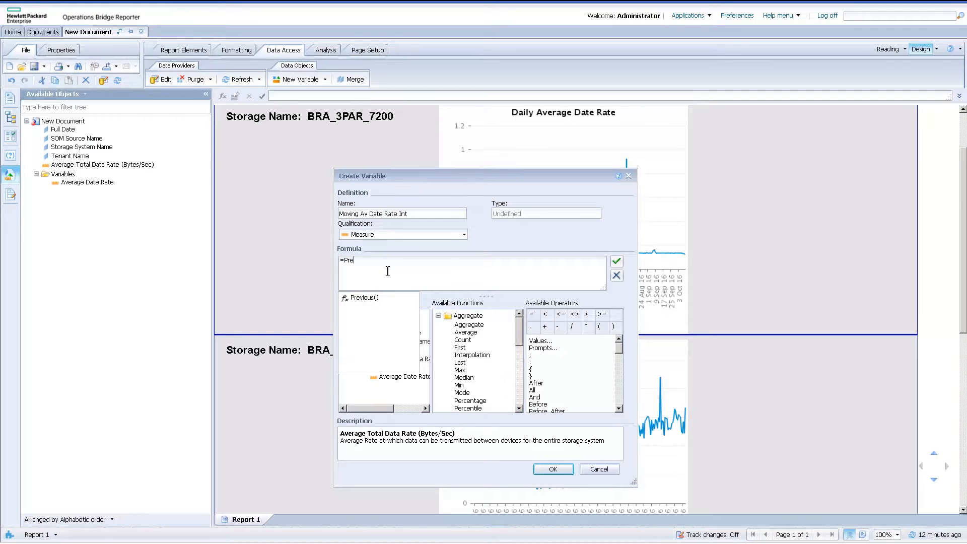
Begin the variable's formula with =Previous(self), using the Previous function.
{"action": "double_click", "coordinate": [366, 297]}
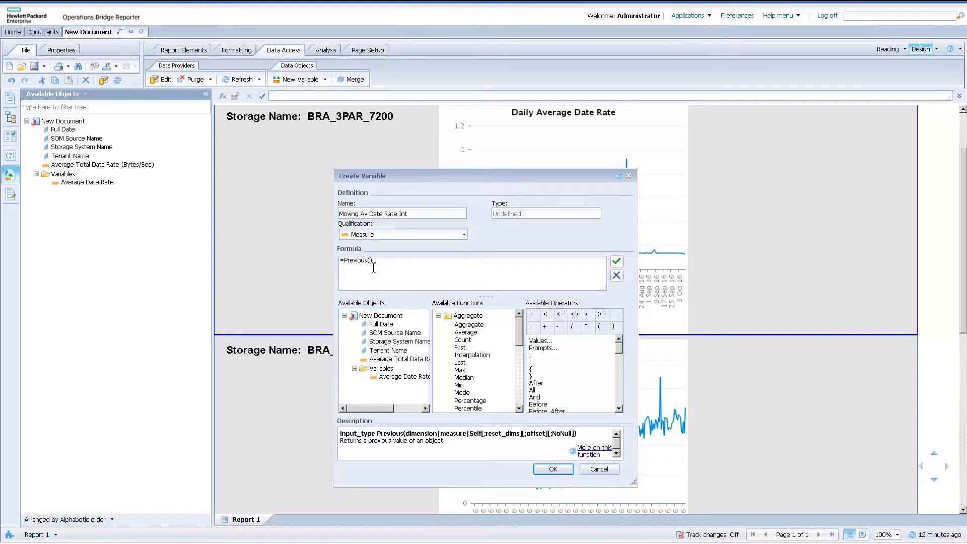
{"action": "type", "text": "self"}
Extend the formula by subtracting the Average Date Rate value from 30 rows back, divided by 30: - Previous([Average Date Rate];30)/30.
{"action": "left_click", "coordinate": [402, 260]}
{"action": "type", "text": "- Pre"}
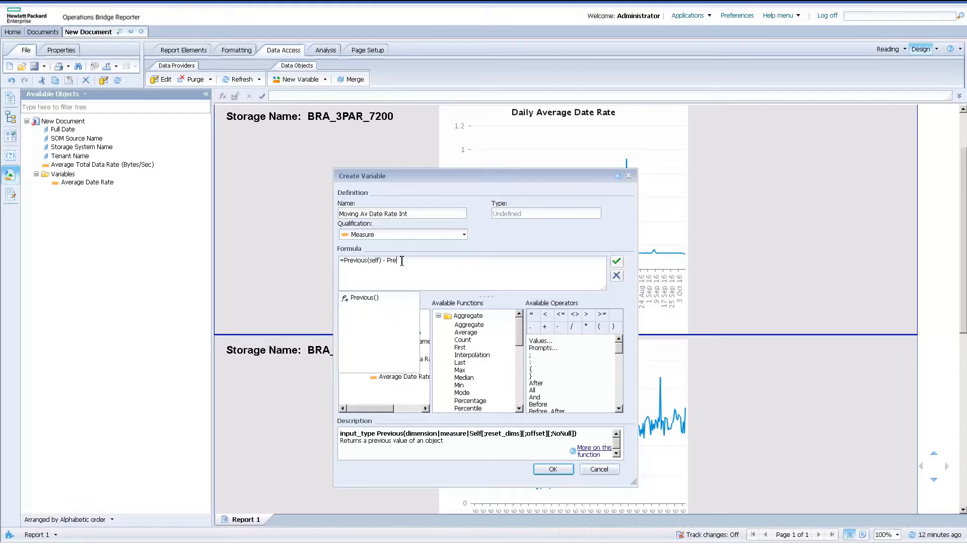
{"action": "double_click", "coordinate": [378, 308]}
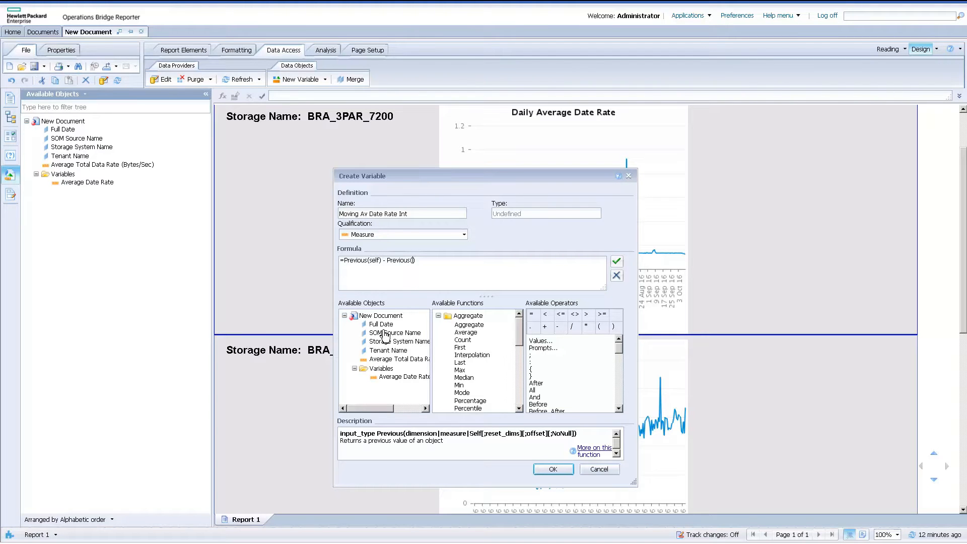
{"action": "left_click", "coordinate": [401, 378]}
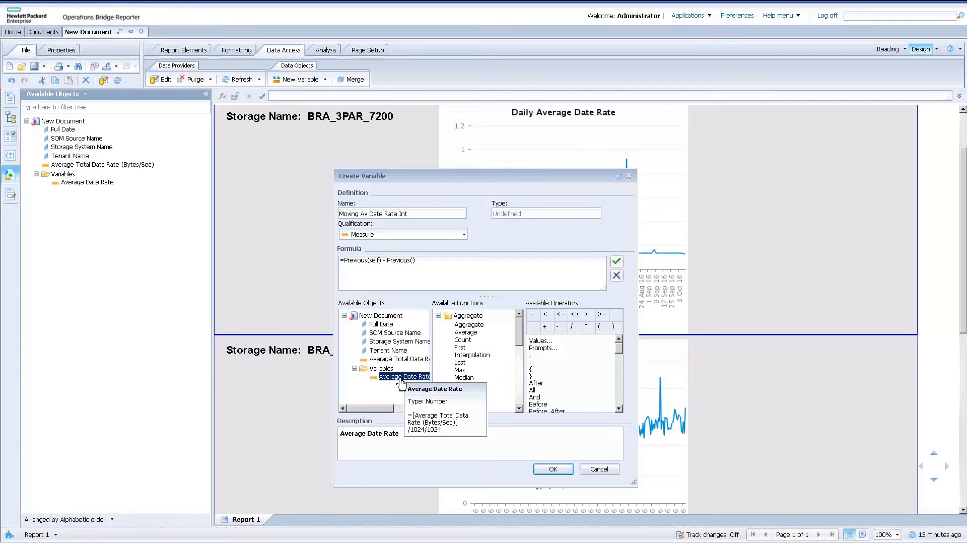
{"action": "double_click", "coordinate": [401, 378]}
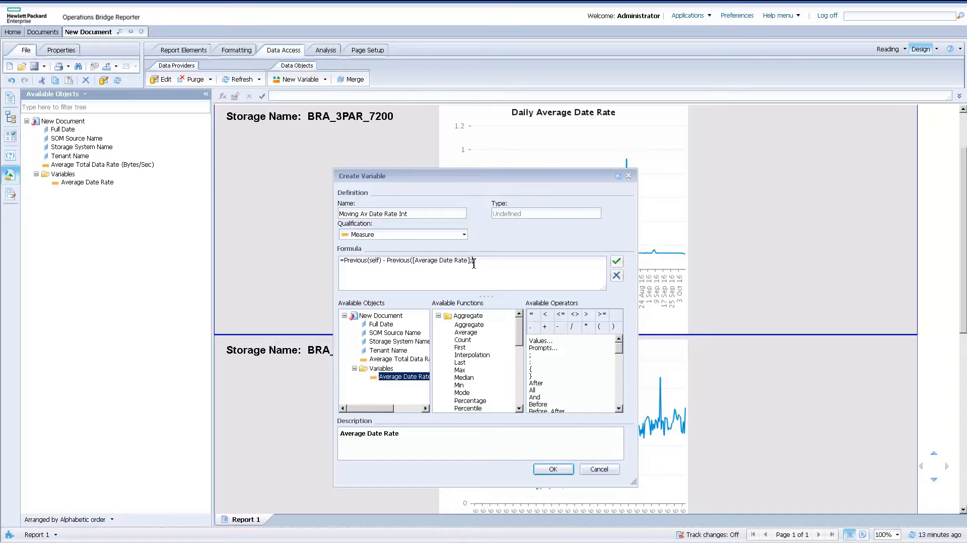
{"action": "type", "text": "30)/30 +"}
Complete the formula with +[Average Date Rate]/30 and create the variable.
{"action": "double_click", "coordinate": [422, 381]}
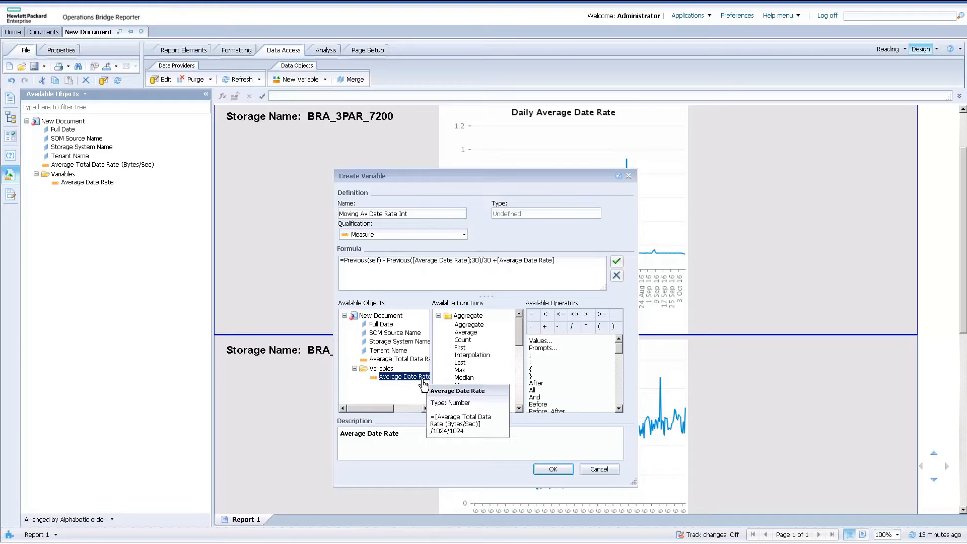
{"action": "type", "text": "/30"}
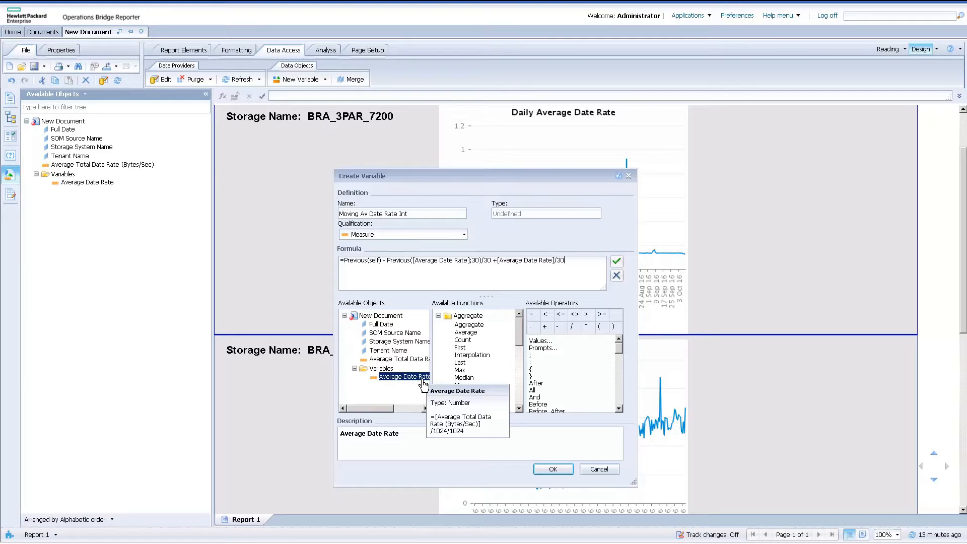
{"action": "left_click", "coordinate": [560, 473]}
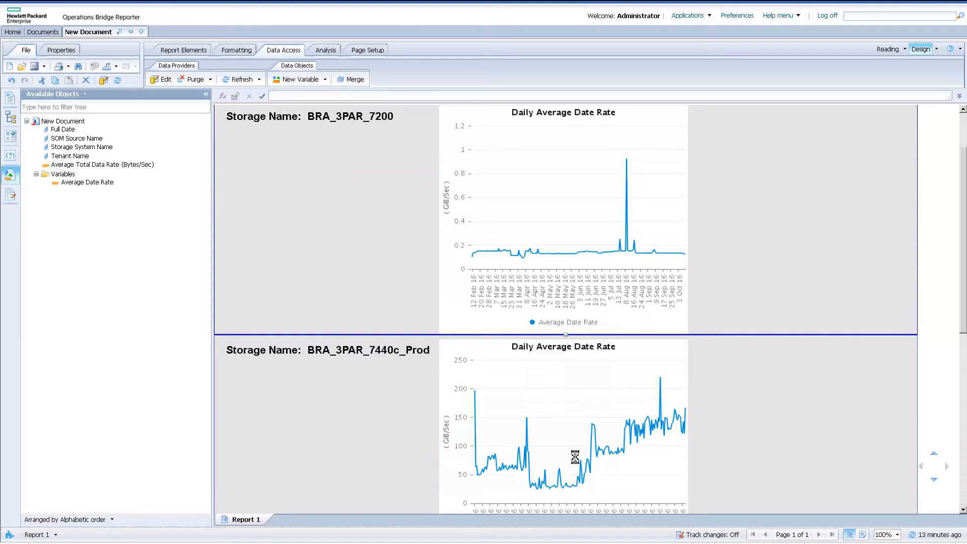
Assign Moving Av Date Rate Int to the section chart as a second measure on Value Axis 1.
{"action": "left_click", "coordinate": [577, 460]}
{"action": "right_click", "coordinate": [577, 461]}
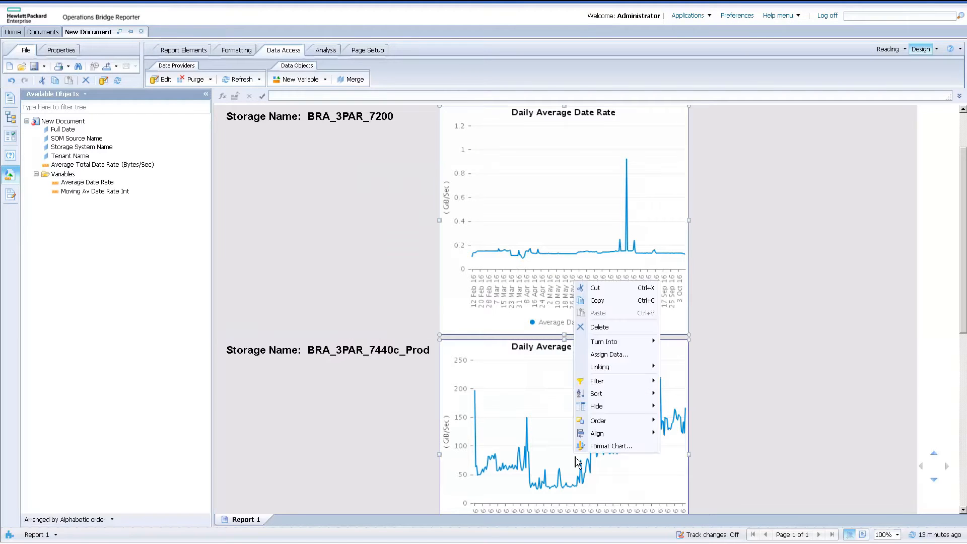
{"action": "left_click", "coordinate": [606, 356]}
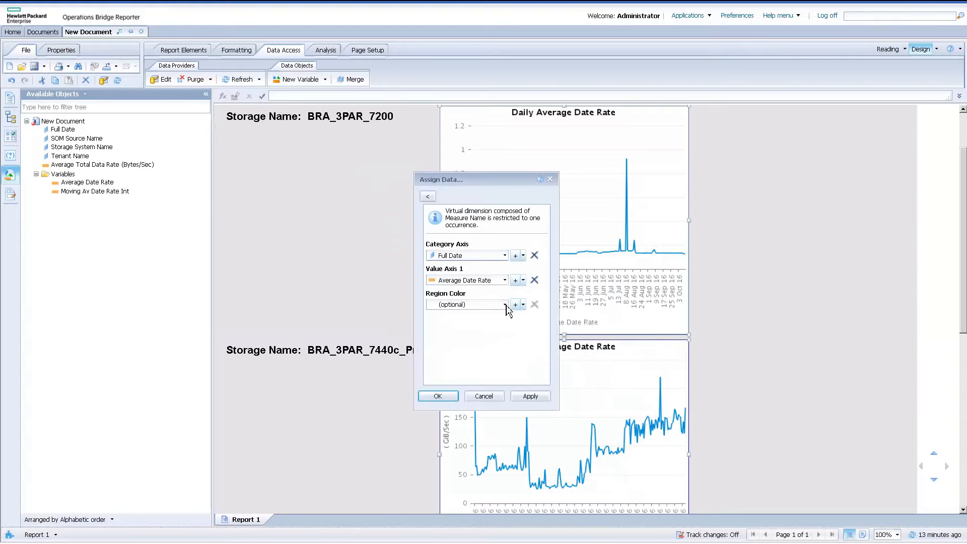
{"action": "left_click", "coordinate": [515, 279]}
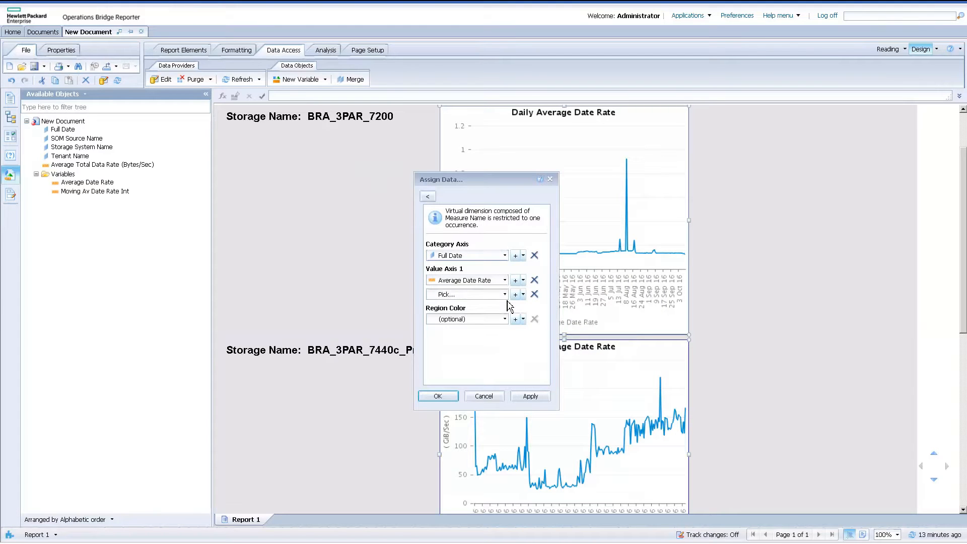
{"action": "left_click", "coordinate": [504, 294]}
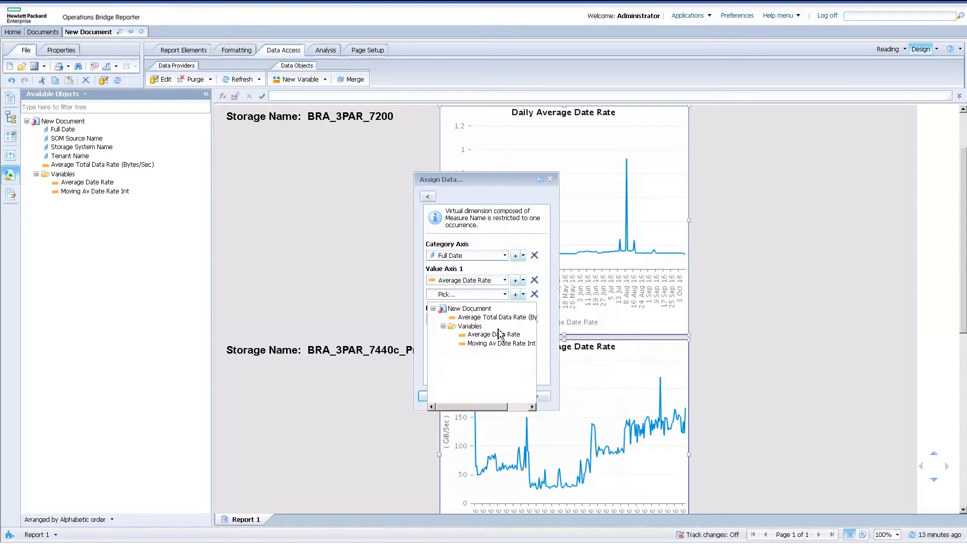
{"action": "left_click", "coordinate": [503, 345]}
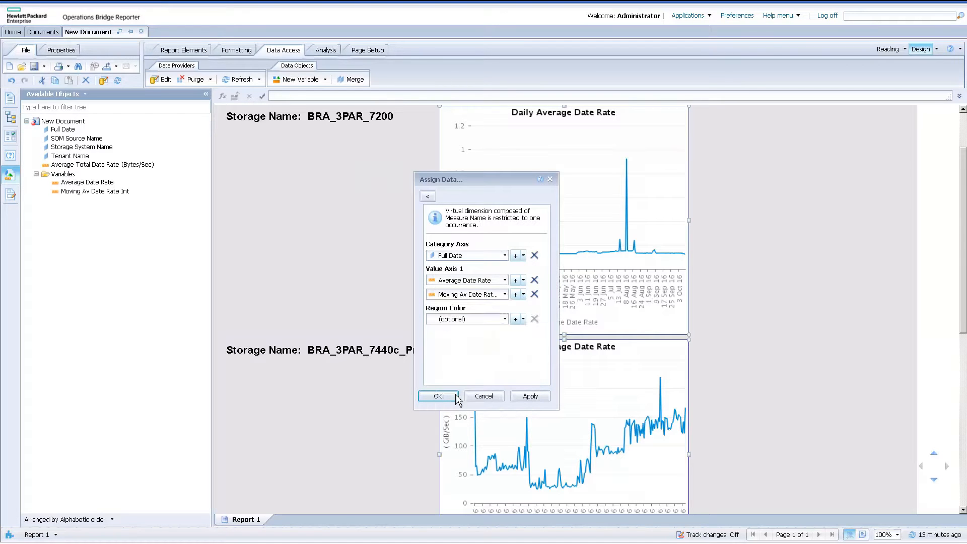
{"action": "left_click", "coordinate": [451, 397]}
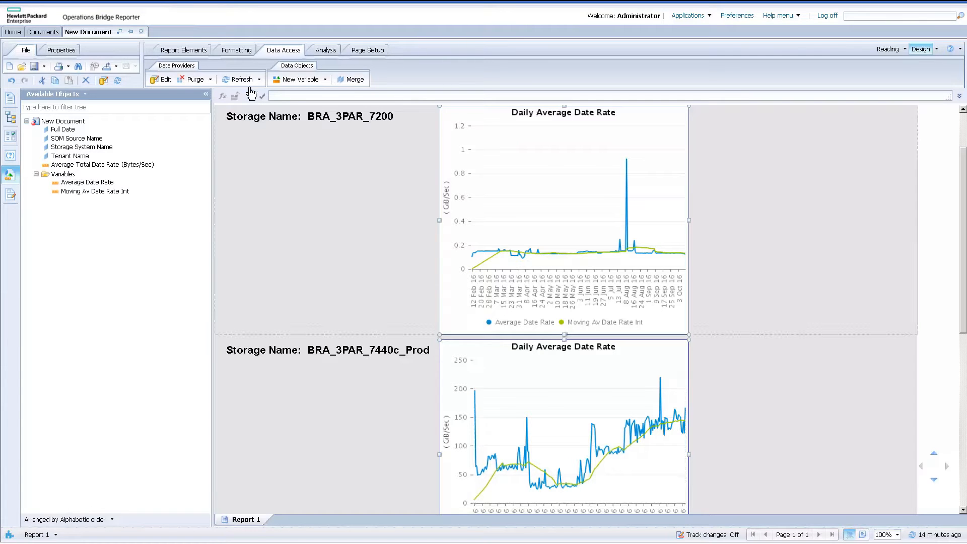
Start a new variable named "Running Total" with the Measure qualification.
{"action": "left_click", "coordinate": [291, 81]}
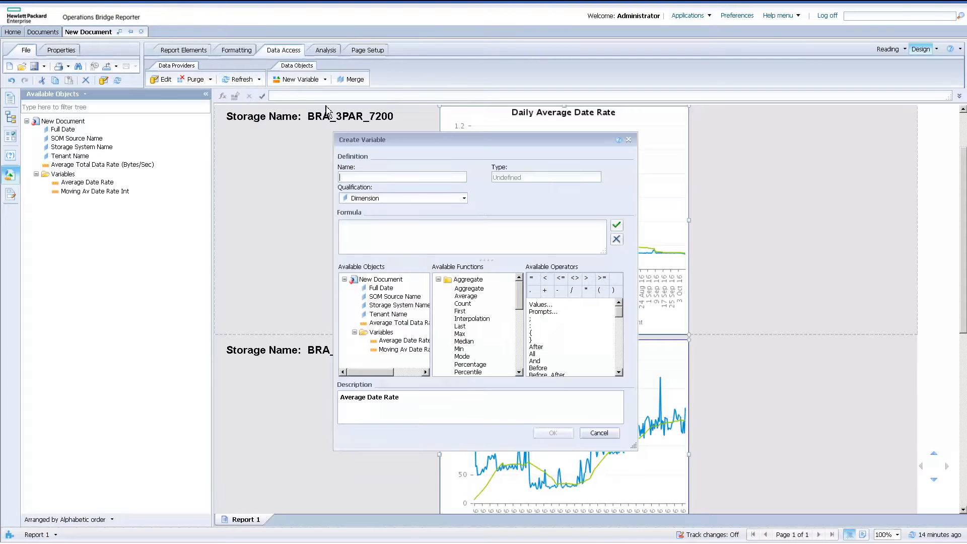
{"action": "left_click", "coordinate": [370, 202]}
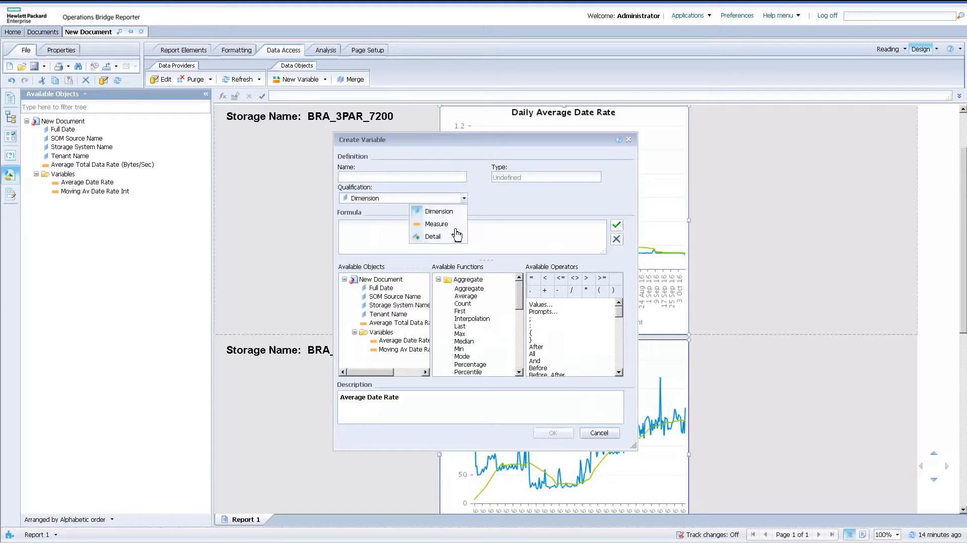
{"action": "left_click", "coordinate": [436, 224]}
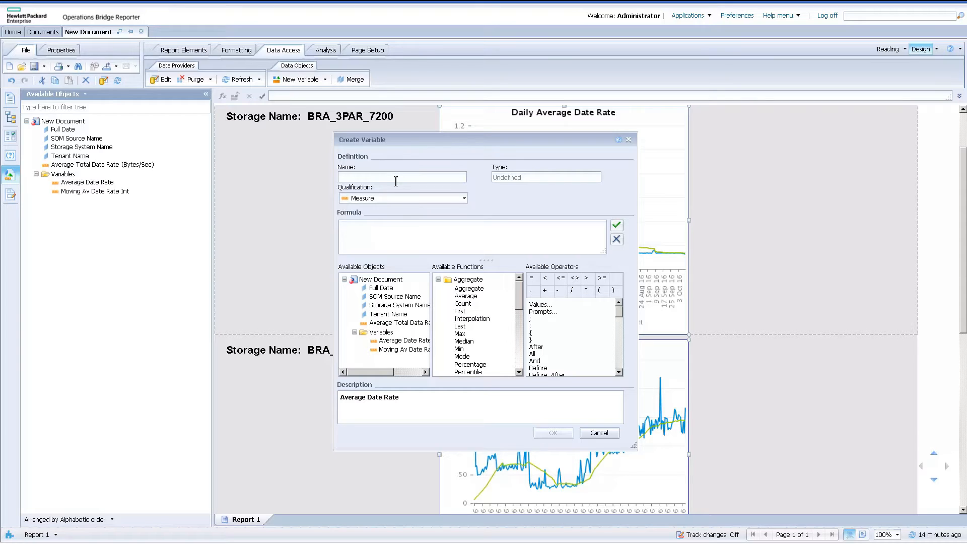
{"action": "type", "text": "ng Total"}
Enter the Running Total formula =RunningCount([Average Date Rate]) using the RunningCount function.
{"action": "left_click", "coordinate": [385, 225]}
{"action": "type", "text": "="}
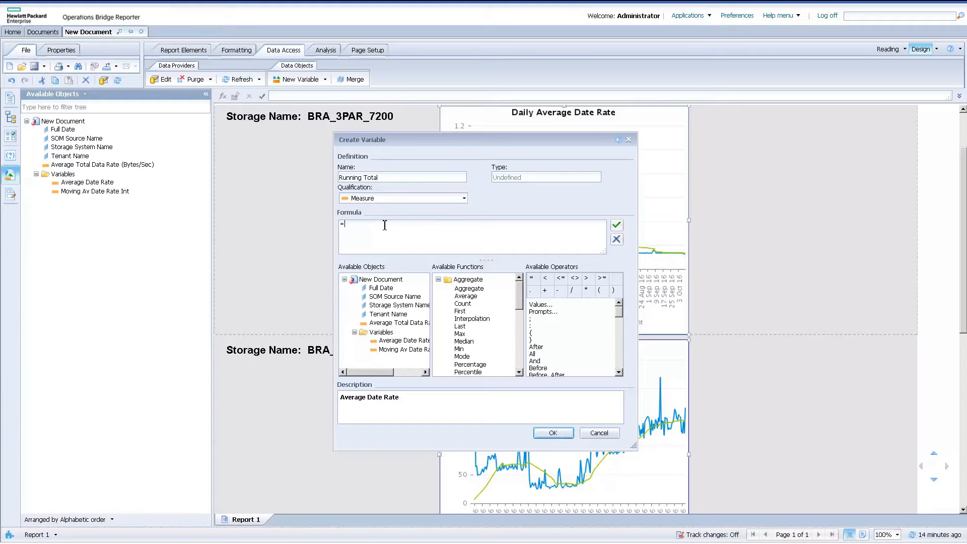
{"action": "type", "text": "Ruun"}
{"action": "key", "text": "BackSpace"}
{"action": "key", "text": "BackSpace"}
{"action": "type", "text": "nn"}
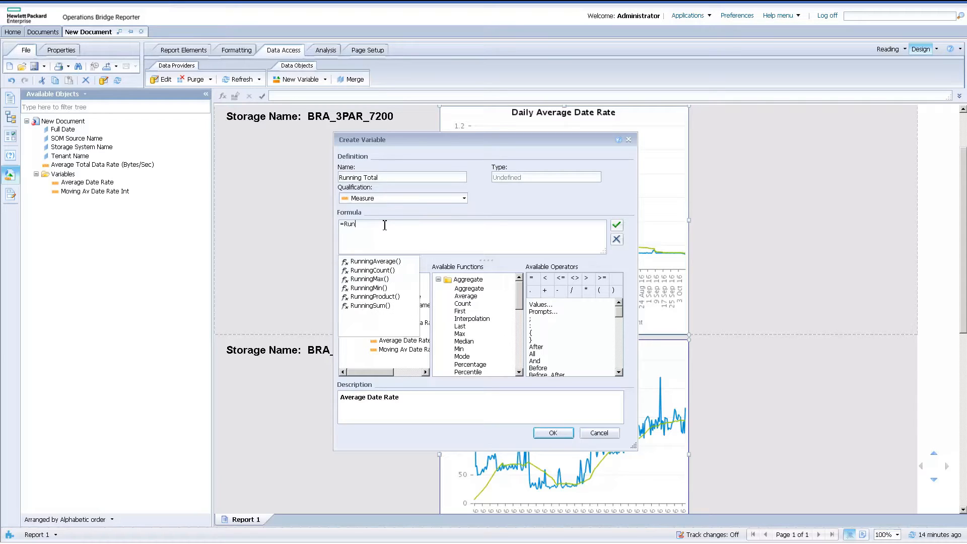
{"action": "double_click", "coordinate": [384, 271]}
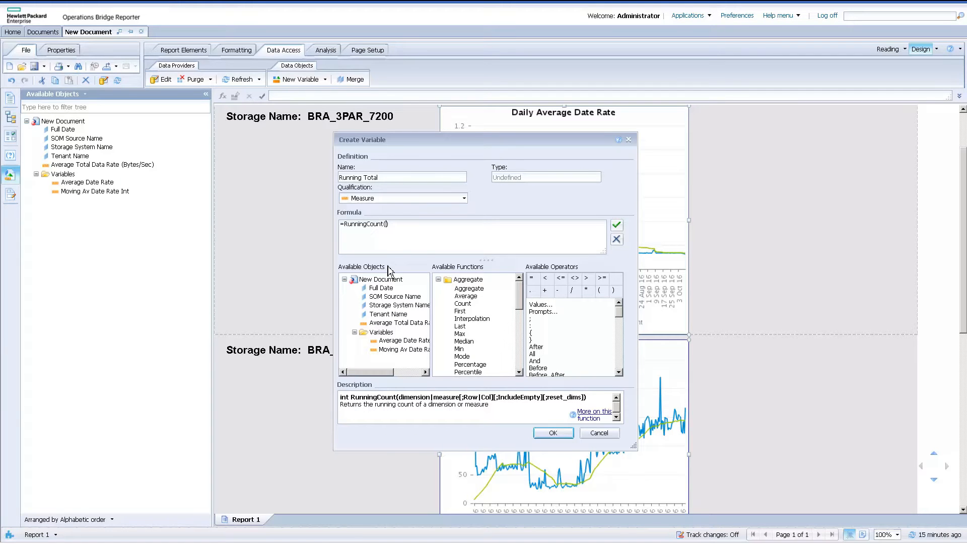
{"action": "double_click", "coordinate": [409, 341]}
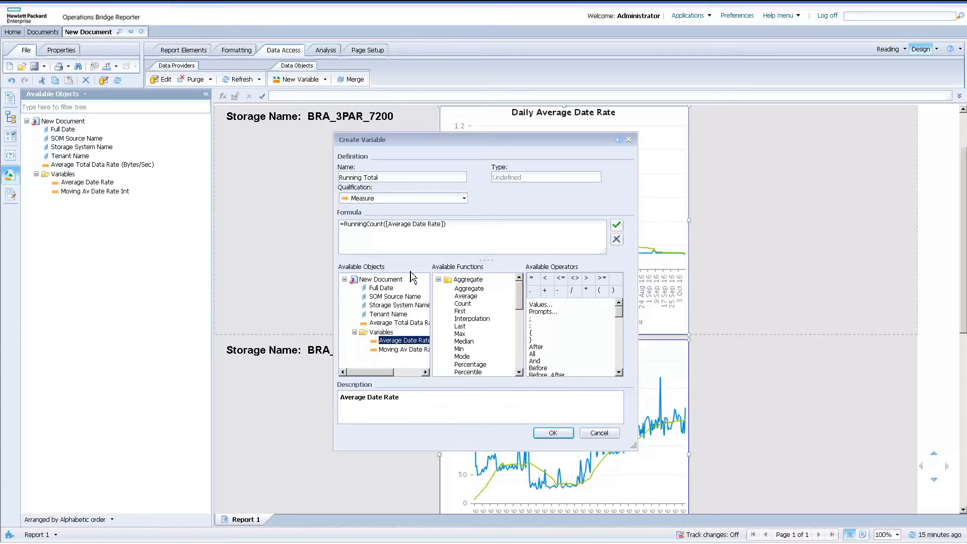
Add the parenthesised reset dimension ;([Storage System Name]) to the RunningCount formula and create the variable.
{"action": "left_click", "coordinate": [447, 229]}
{"action": "double_click", "coordinate": [422, 311]}
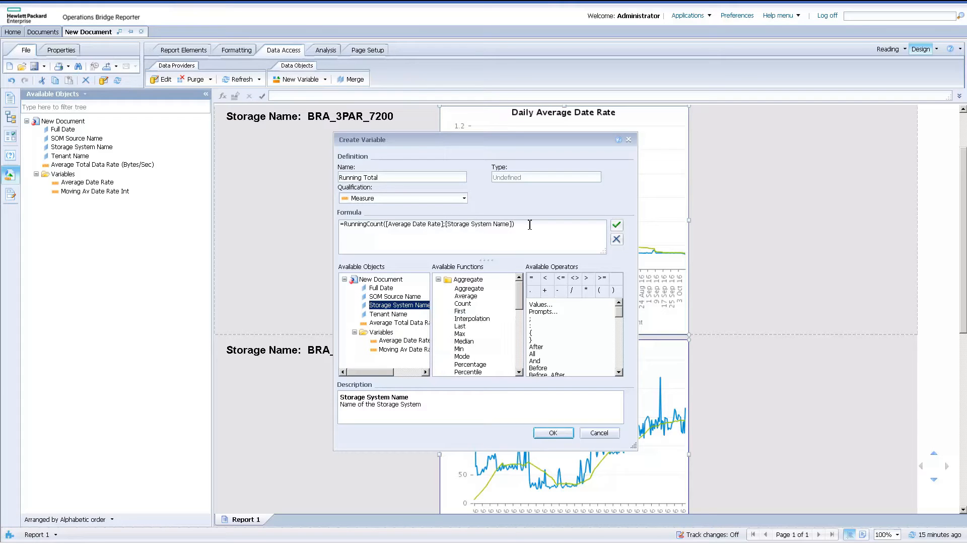
{"action": "left_click", "coordinate": [553, 433]}
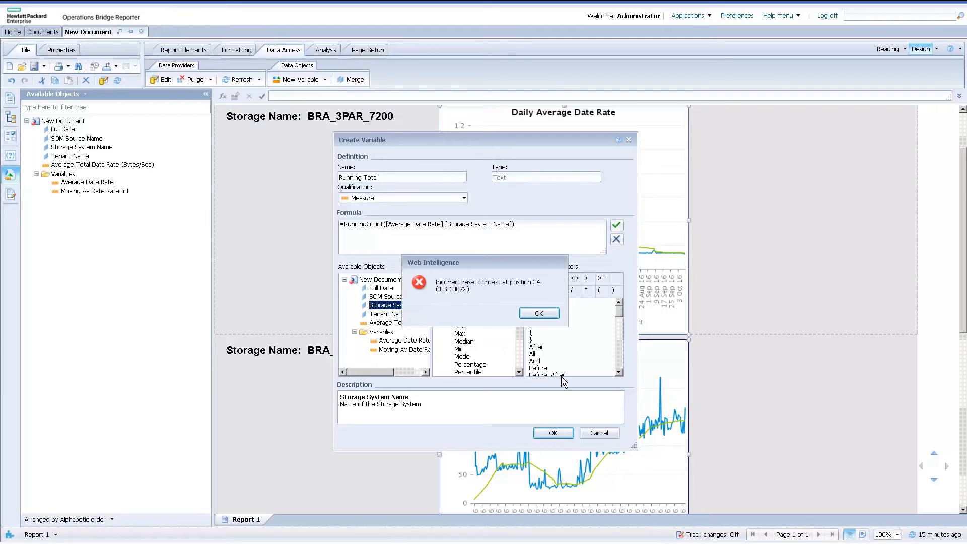
{"action": "left_click_drag", "start_coordinate": [546, 327], "coordinate": [548, 318]}
{"action": "left_click", "coordinate": [548, 317]}
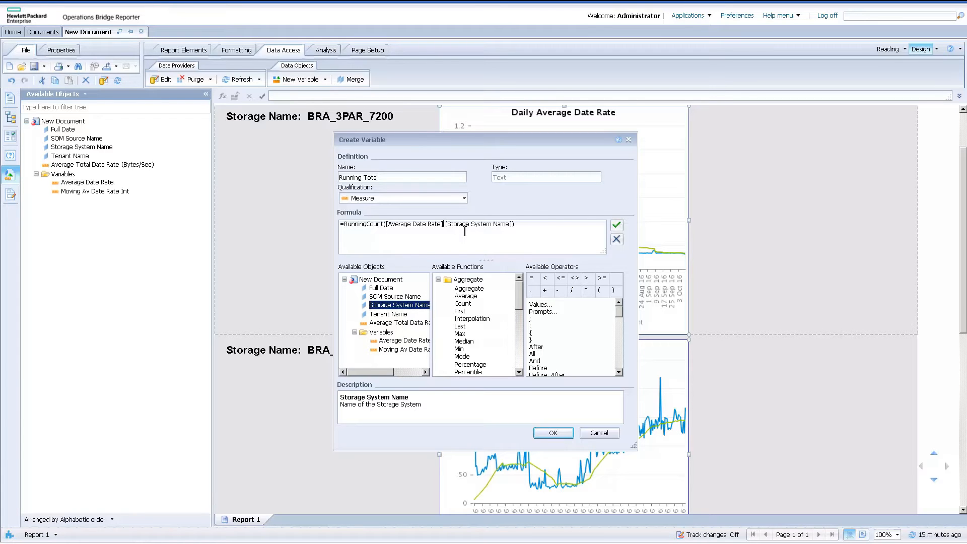
{"action": "type", "text": "("}
{"action": "left_click", "coordinate": [567, 432]}
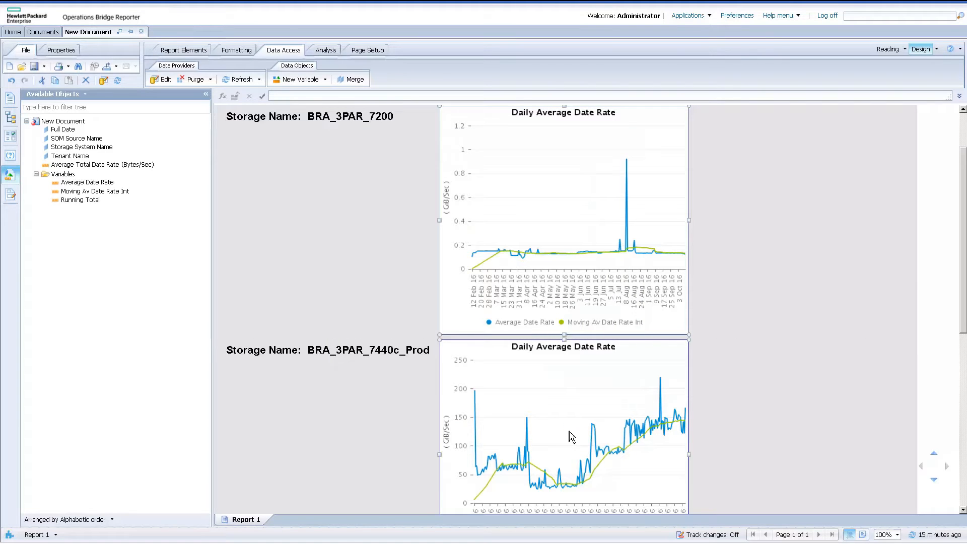
{"action": "right_click", "coordinate": [570, 436]}
{"action": "mouse_move", "coordinate": [614, 340]}
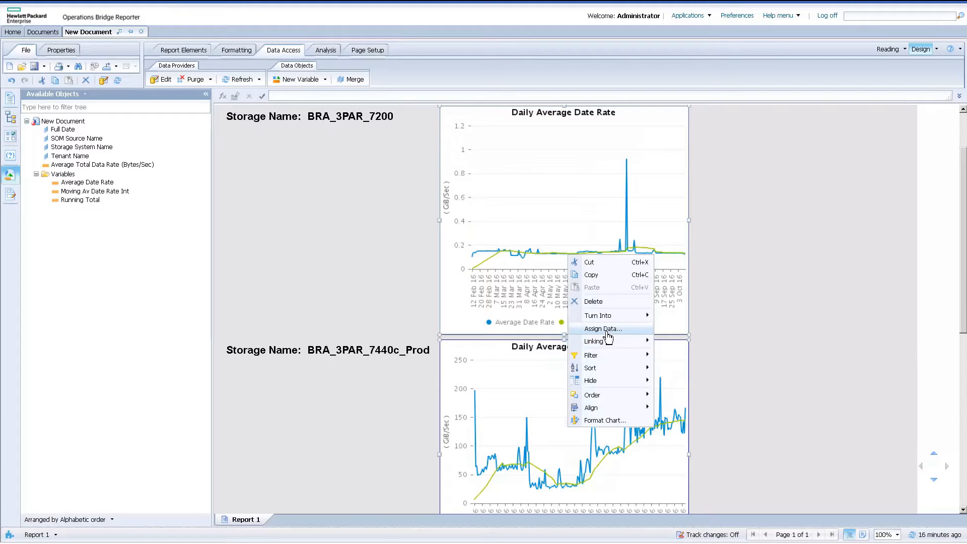
{"action": "left_click", "coordinate": [605, 330]}
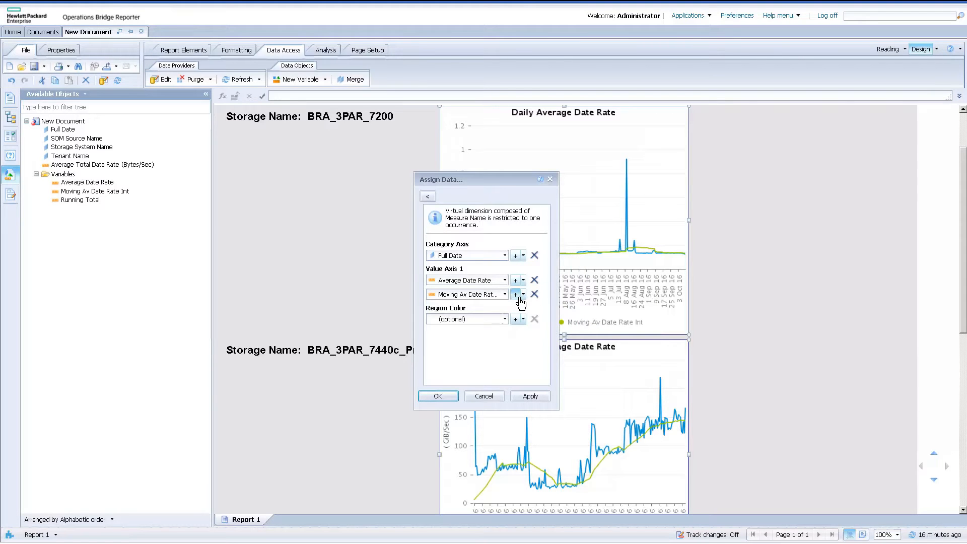
{"action": "left_click", "coordinate": [519, 297]}
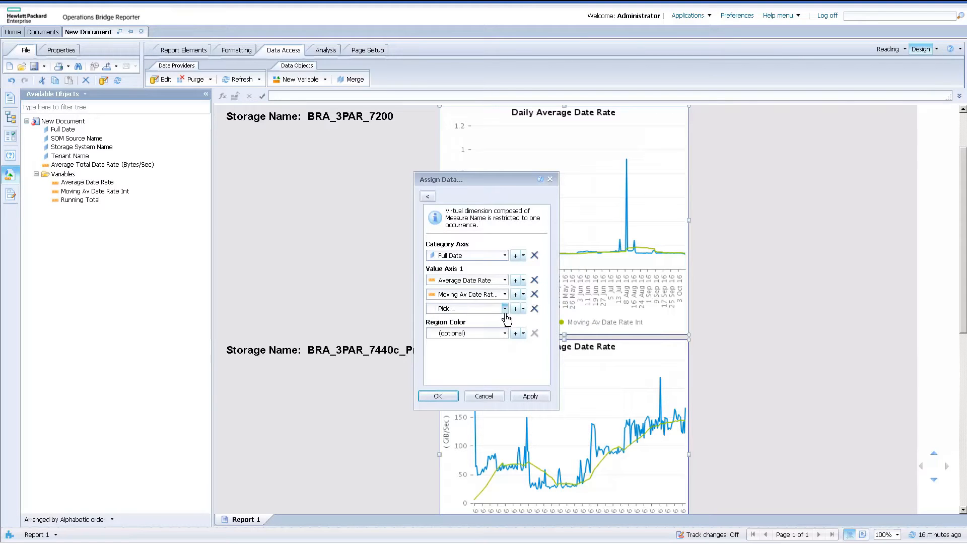
{"action": "left_click", "coordinate": [505, 308]}
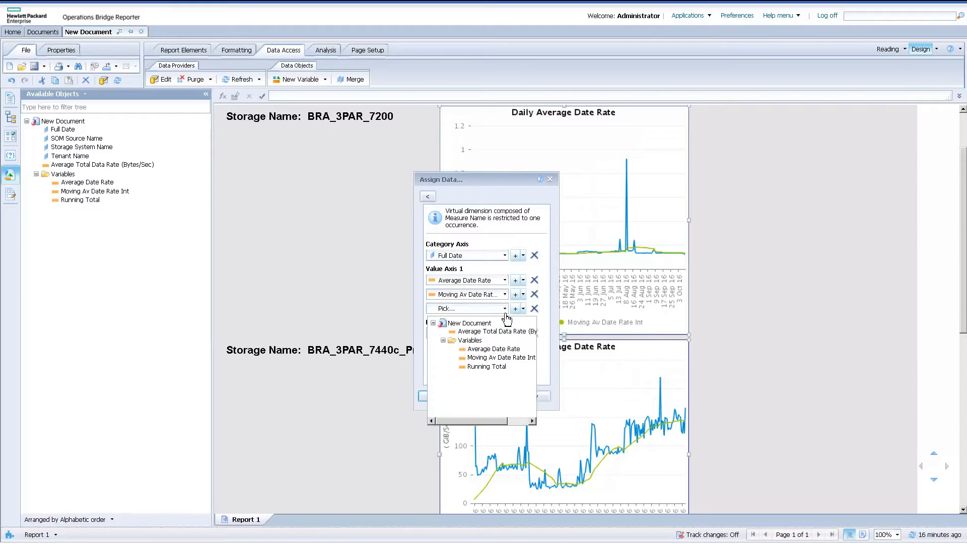
{"action": "left_click", "coordinate": [550, 182]}
{"action": "left_click", "coordinate": [550, 180]}
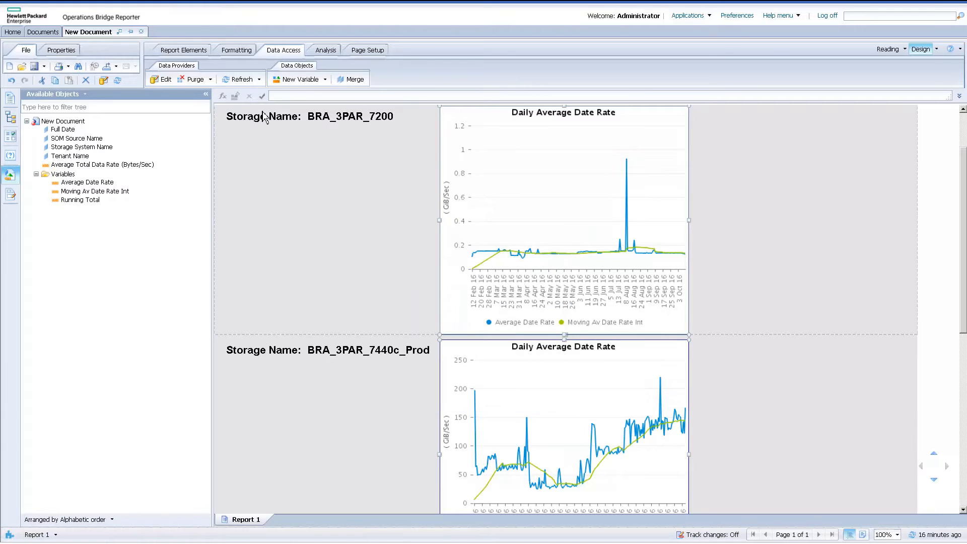
Start a new variable named "30 Day Moving Average Date Rate" with the Measure qualification.
{"action": "left_click", "coordinate": [293, 80]}
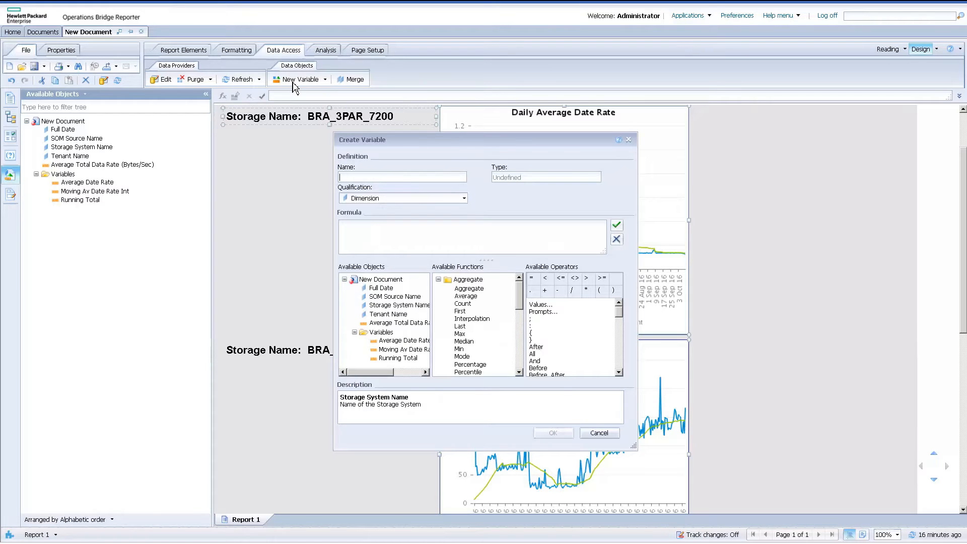
{"action": "left_click", "coordinate": [463, 198]}
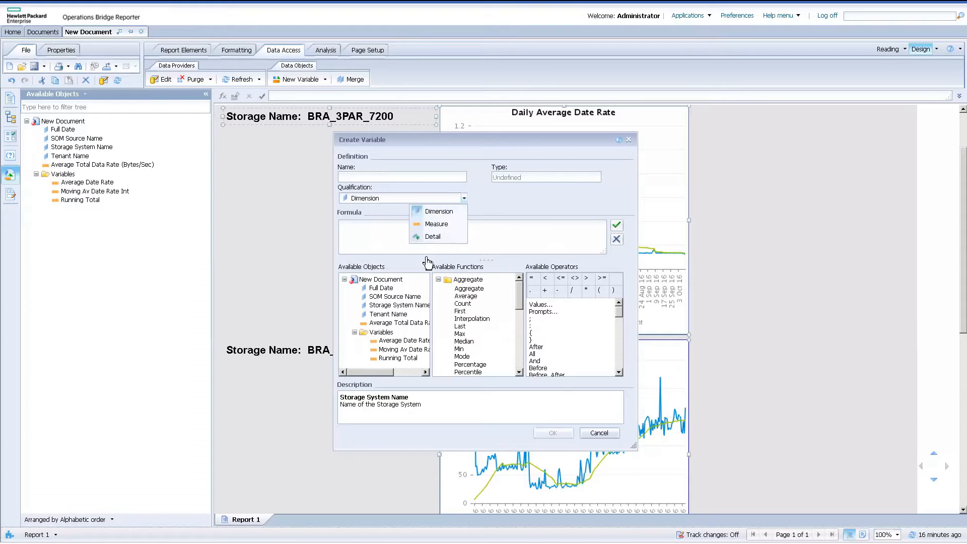
{"action": "left_click", "coordinate": [436, 224]}
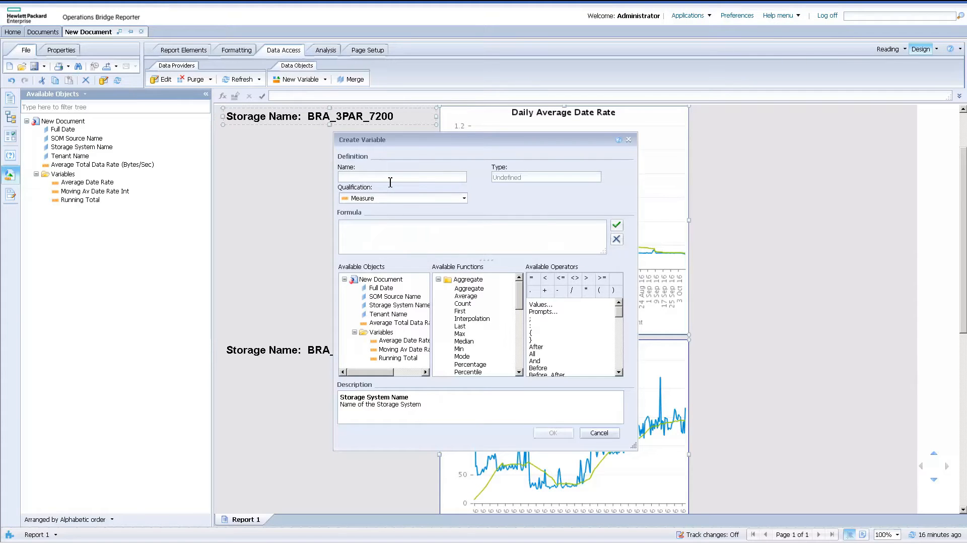
{"action": "left_click", "coordinate": [390, 182]}
{"action": "type", "text": "30 Day Moving Average Date Rate"}
Begin the 30 Day Moving Average Date Rate formula with the condition = If ([Running Total]>29).
{"action": "left_click", "coordinate": [393, 231]}
{"action": "type", "text": "= If"}
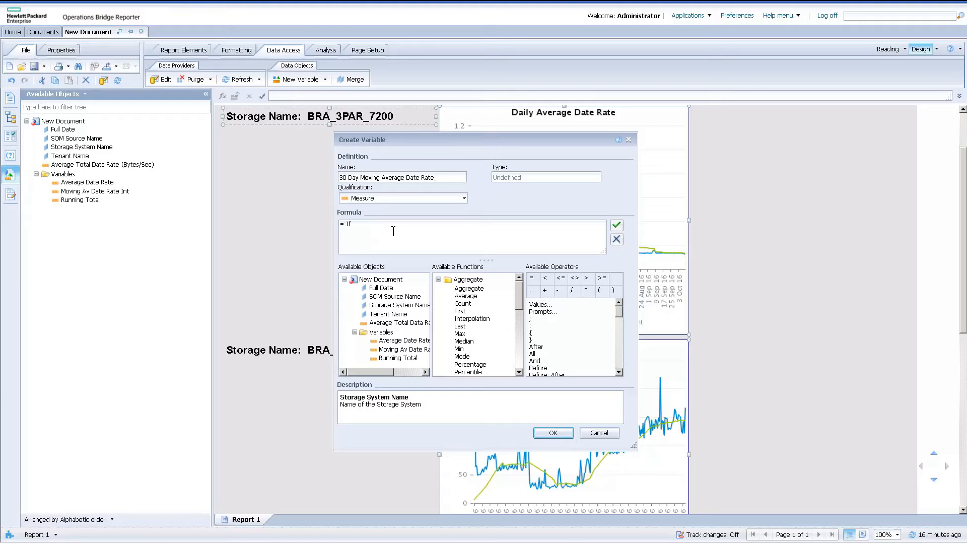
{"action": "type", "text": " ("}
{"action": "left_click", "coordinate": [398, 358]}
{"action": "double_click", "coordinate": [397, 358]}
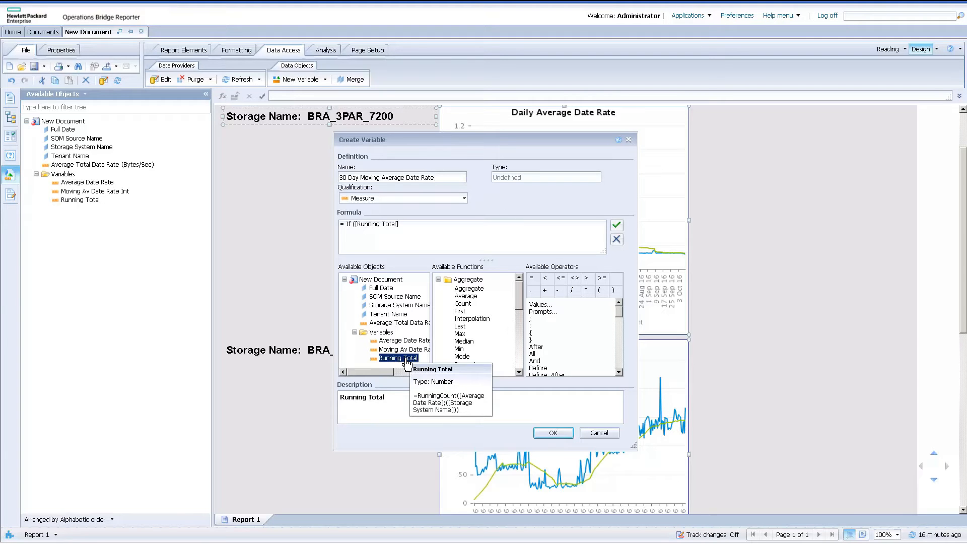
{"action": "type", "text": "<29"}
{"action": "key", "text": "BackSpace"}
{"action": "type", "text": ">29) Then"}
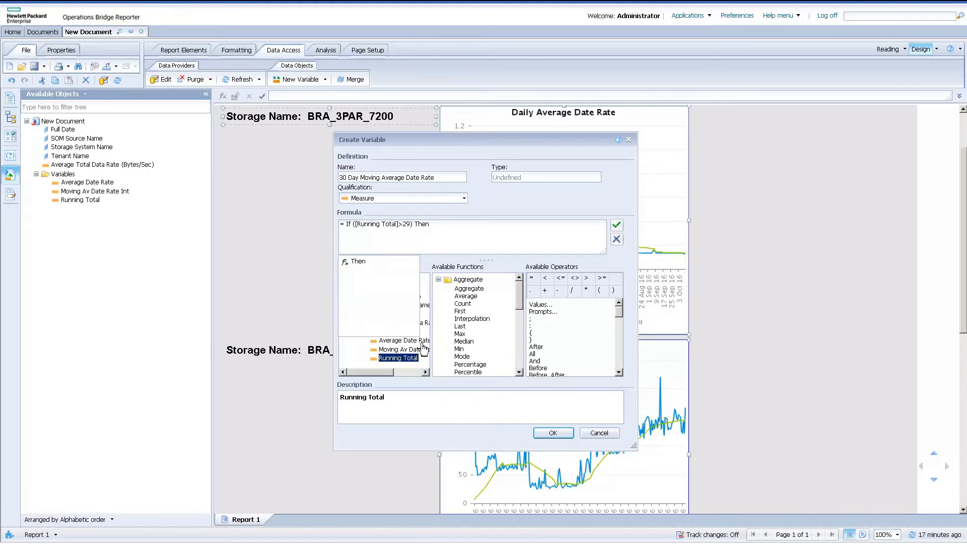
Complete the formula with Then[Moving Av Date Rate Int] and create the variable.
{"action": "double_click", "coordinate": [418, 349]}
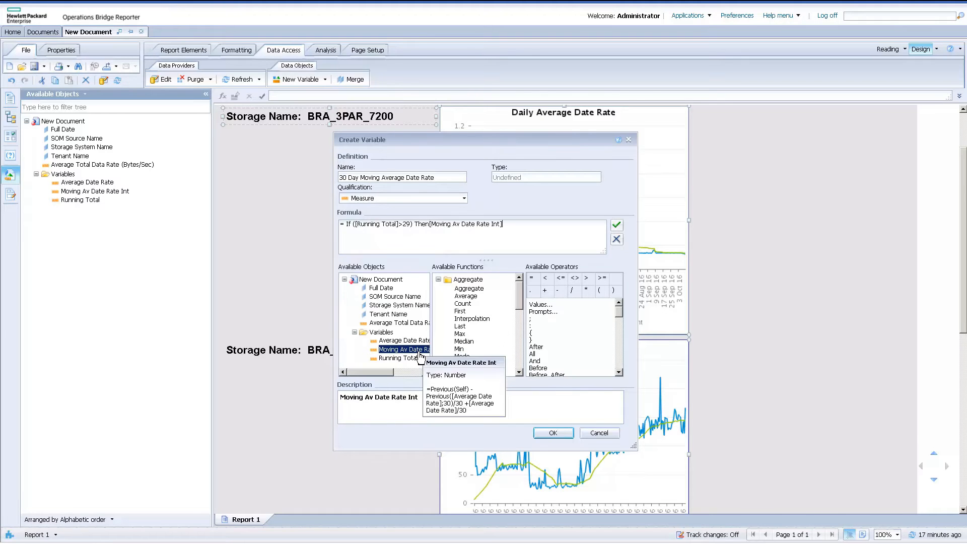
{"action": "left_click", "coordinate": [569, 434]}
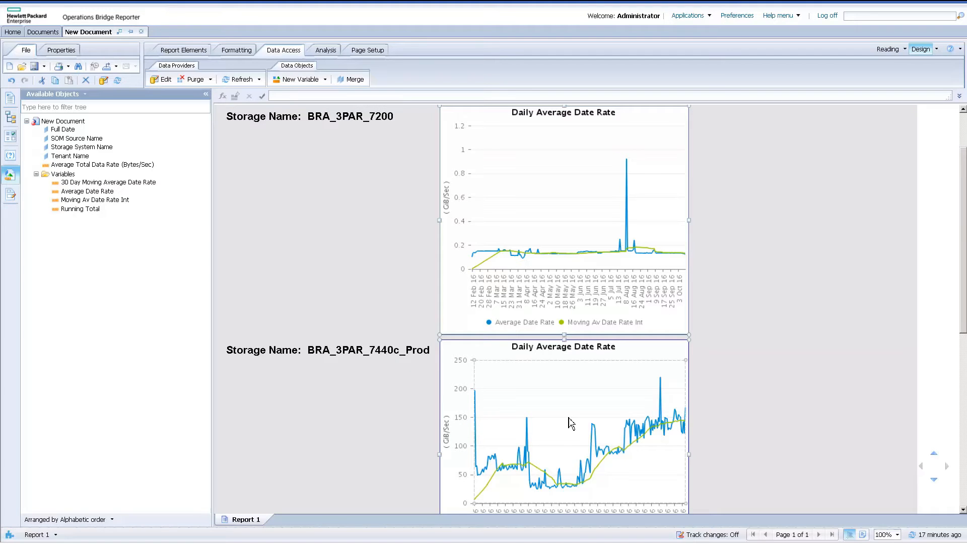
Add 30 Day Moving Average Date Rate as a third measure on the chart's Value Axis 1.
{"action": "right_click", "coordinate": [569, 423]}
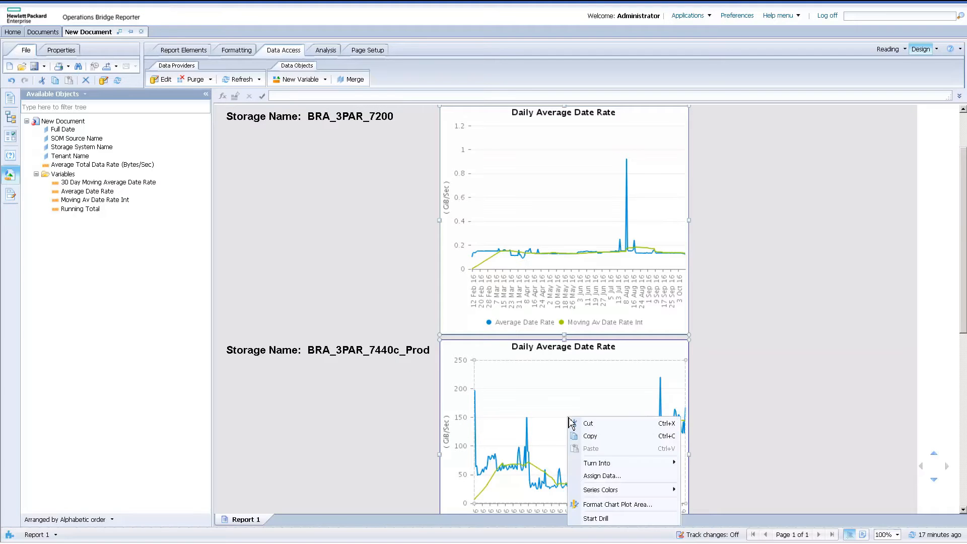
{"action": "left_click", "coordinate": [612, 477]}
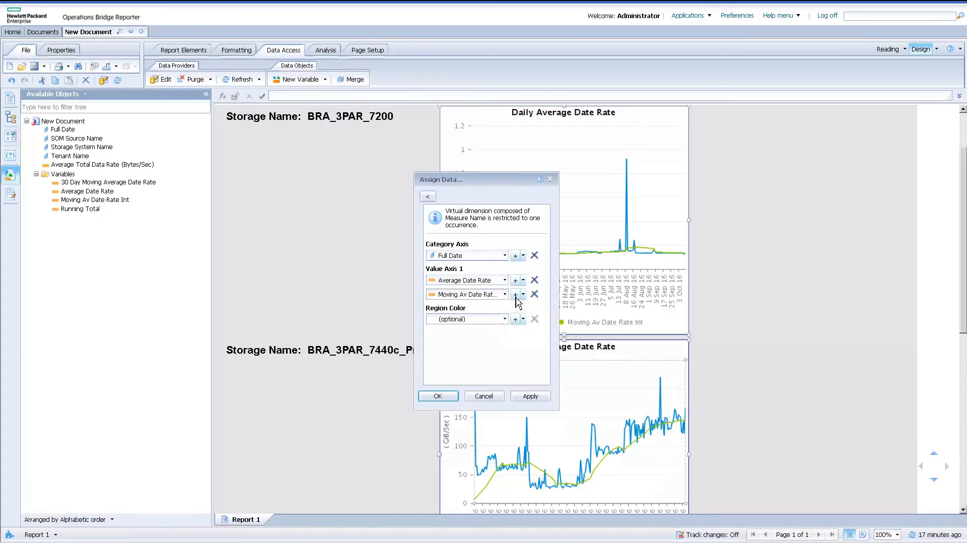
{"action": "left_click", "coordinate": [515, 293]}
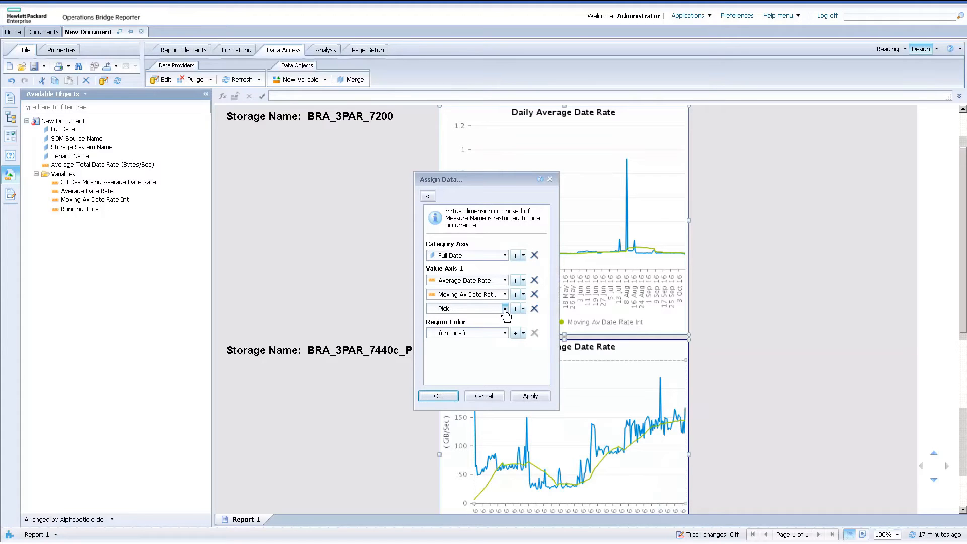
{"action": "left_click", "coordinate": [504, 308]}
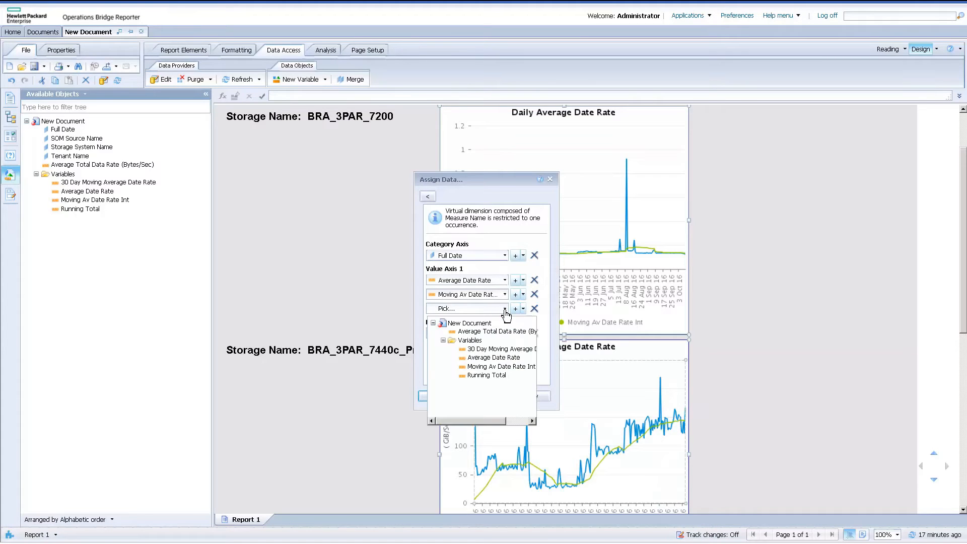
{"action": "left_click", "coordinate": [501, 349]}
{"action": "left_click", "coordinate": [449, 395]}
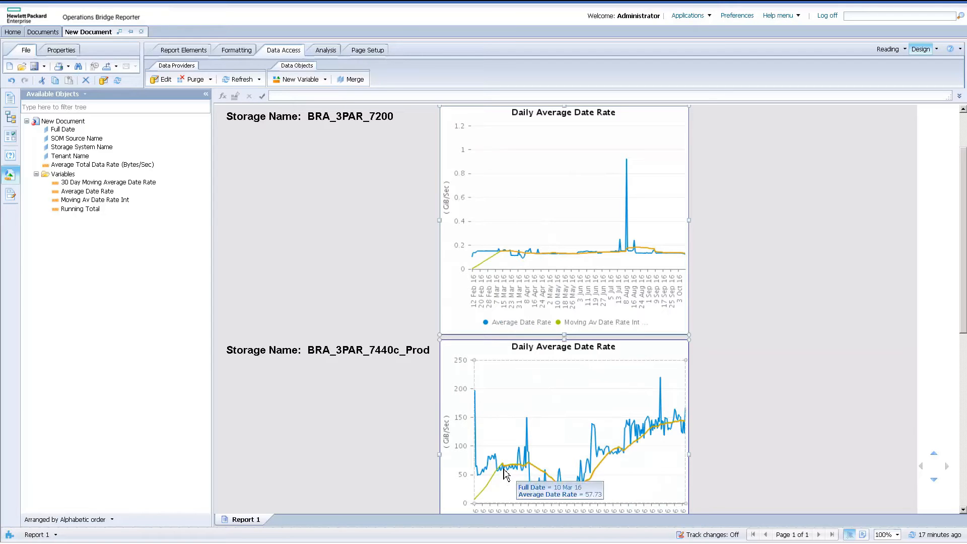
Remove Moving Av Date Rate Int from the chart's Value Axis 1.
{"action": "right_click", "coordinate": [520, 394]}
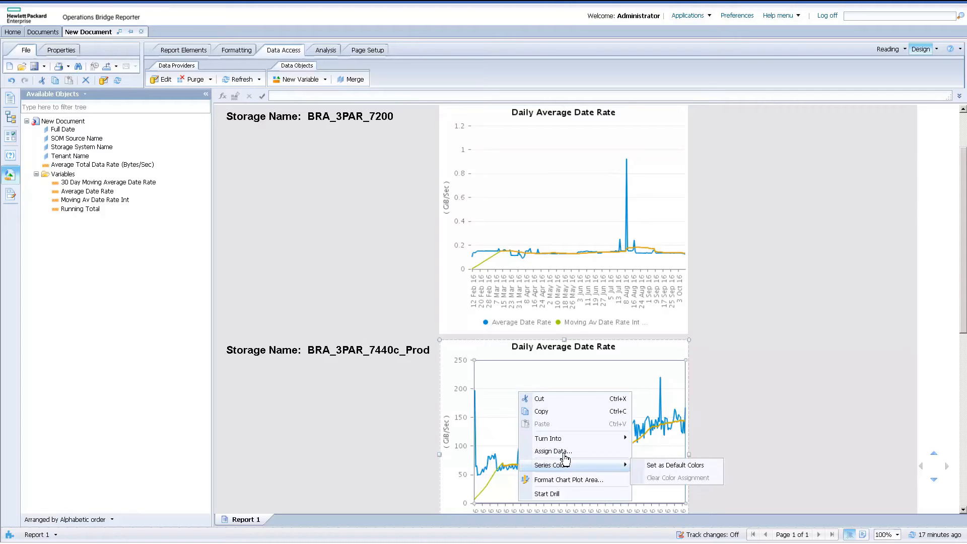
{"action": "left_click", "coordinate": [563, 451]}
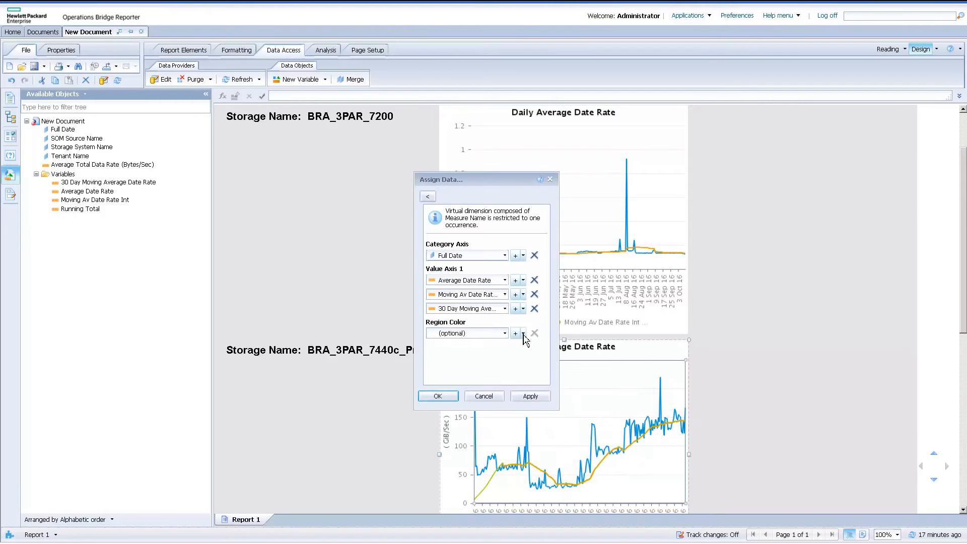
{"action": "left_click", "coordinate": [534, 294]}
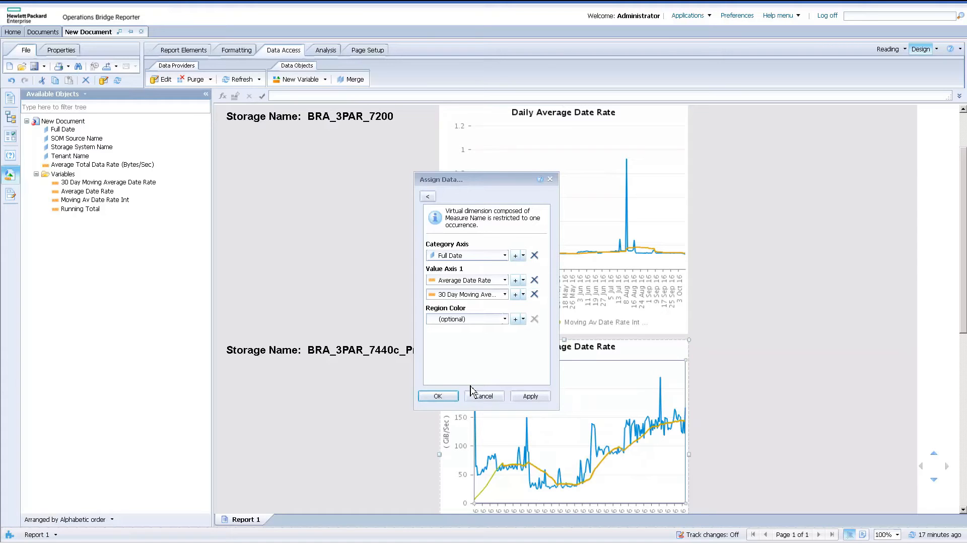
{"action": "left_click", "coordinate": [437, 396]}
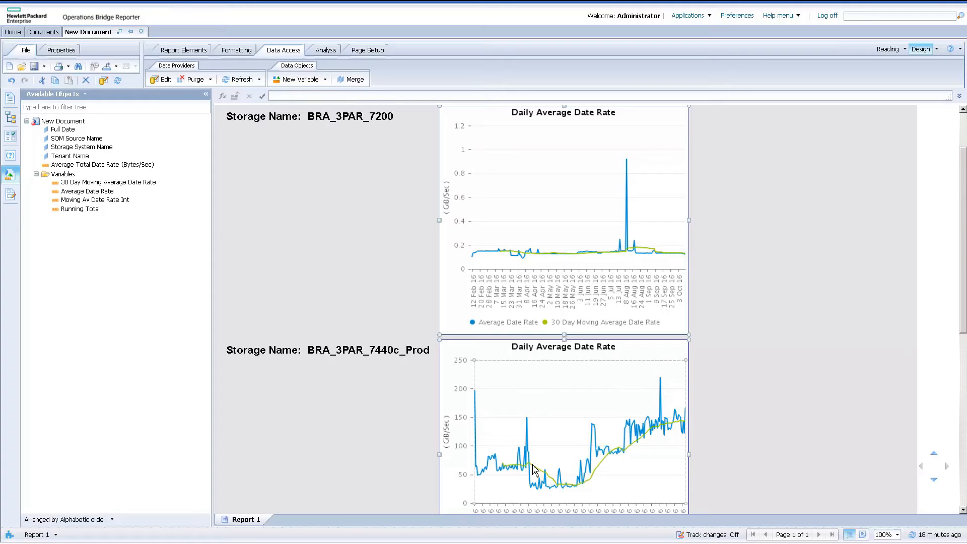
Open the custom palette manager from the chart's global palette and style formatting.
{"action": "right_click", "coordinate": [605, 437]}
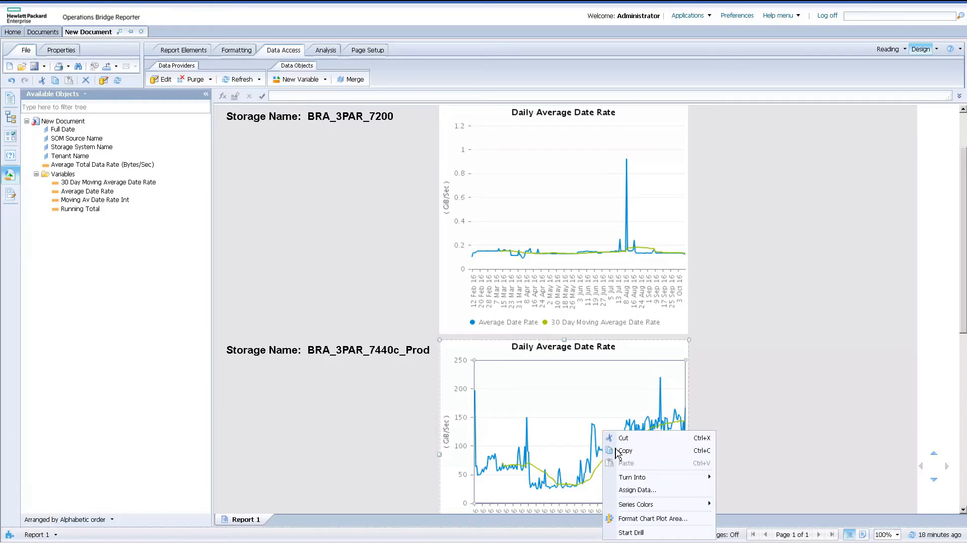
{"action": "left_click", "coordinate": [651, 518]}
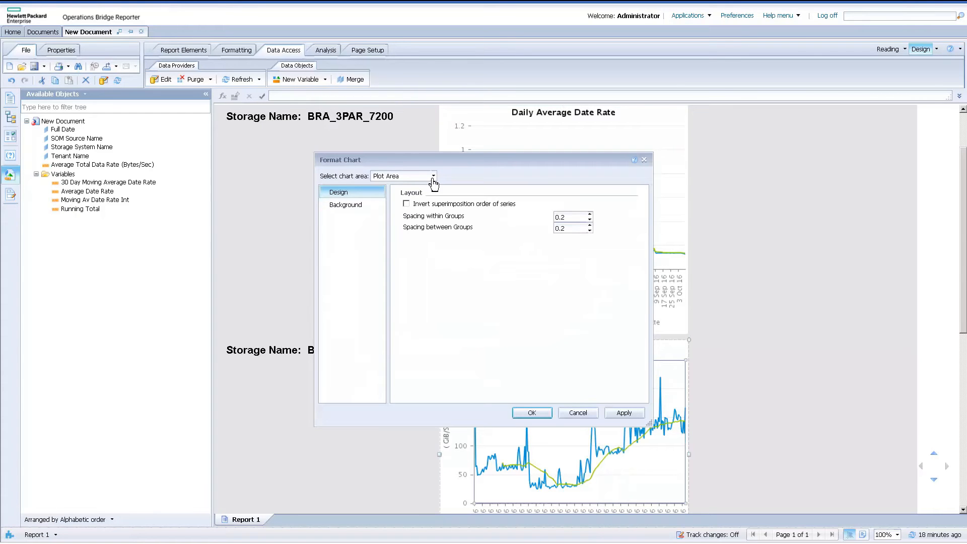
{"action": "left_click", "coordinate": [433, 176]}
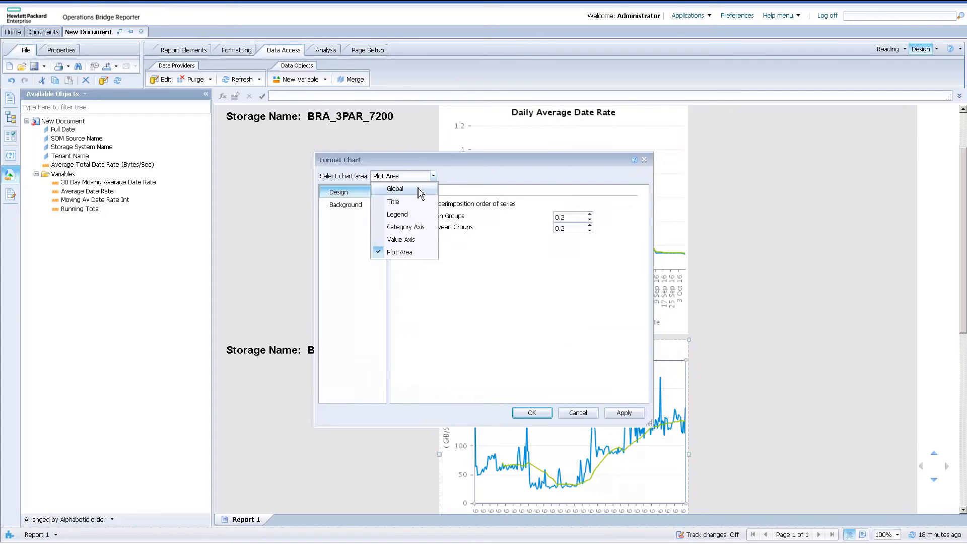
{"action": "left_click", "coordinate": [418, 188]}
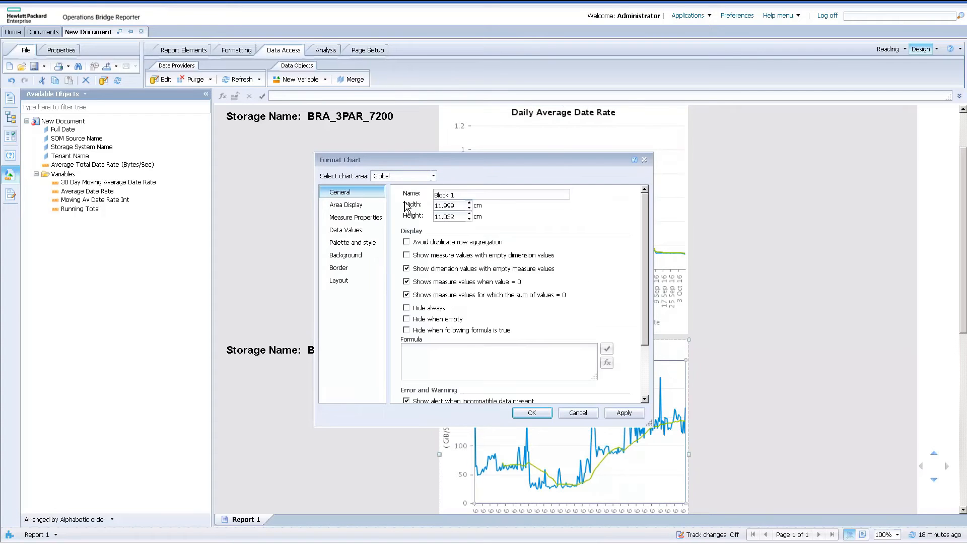
{"action": "left_click", "coordinate": [364, 243]}
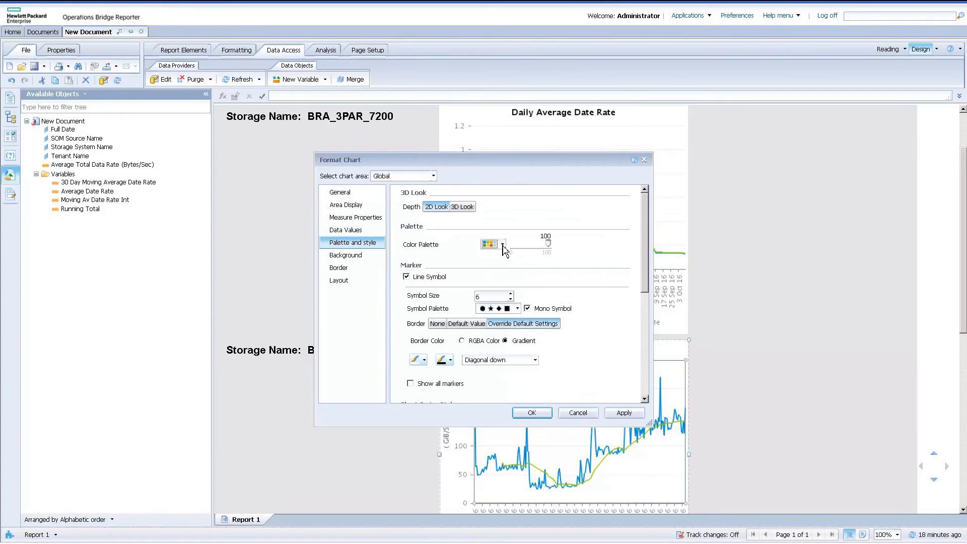
{"action": "left_click", "coordinate": [502, 244]}
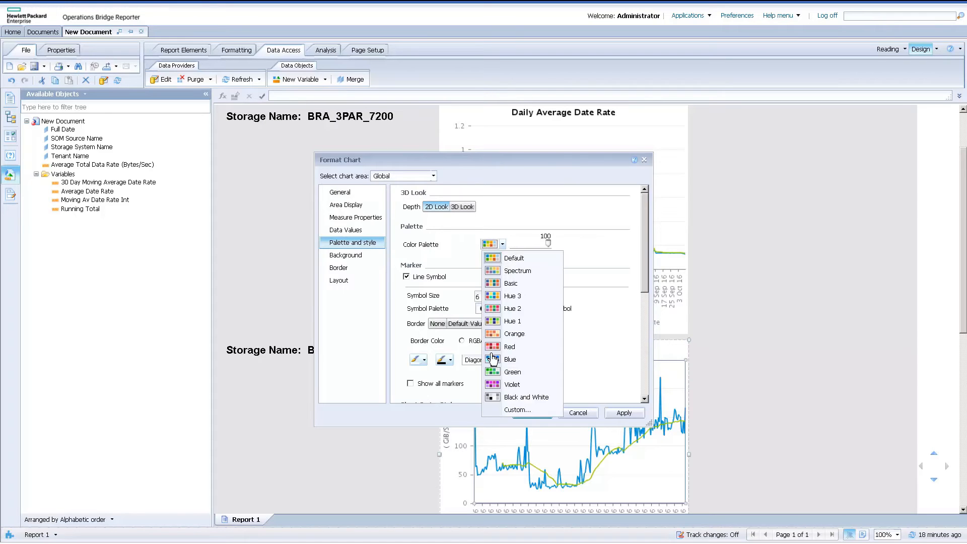
{"action": "left_click", "coordinate": [515, 410]}
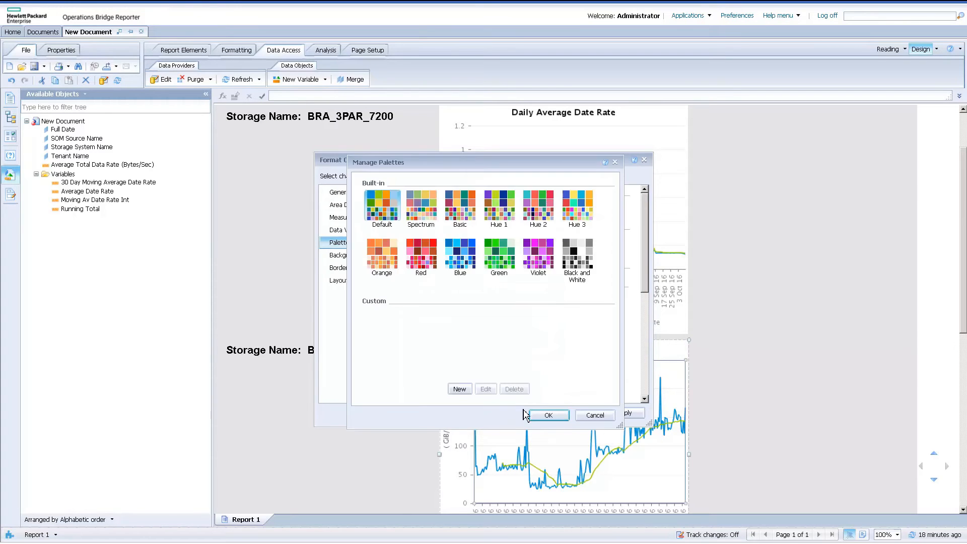
Start a new custom colour palette named Trend.
{"action": "left_click", "coordinate": [459, 389]}
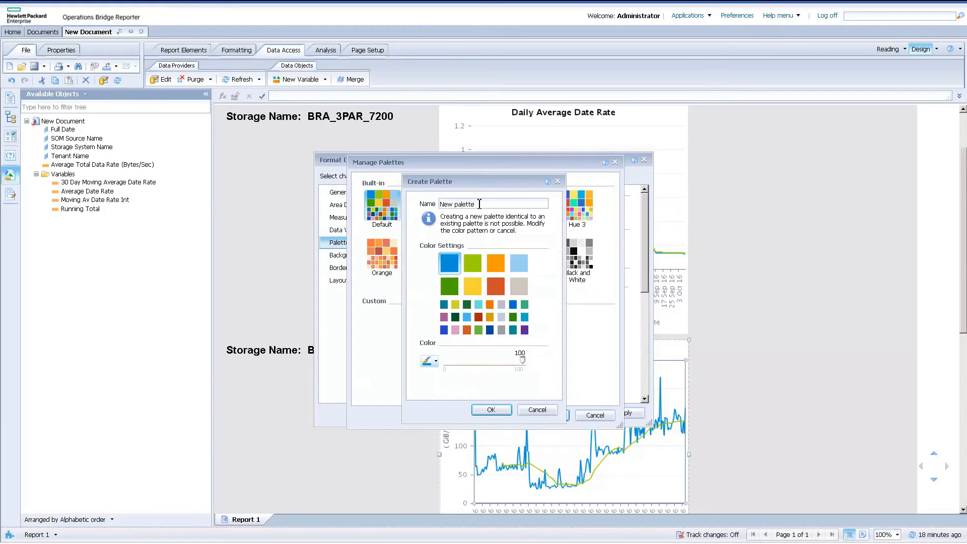
{"action": "key", "text": "BackSpace"}
{"action": "key", "text": "BackSpace"}
{"action": "key", "text": "BackSpace"}
{"action": "key", "text": "BackSpace"}
{"action": "key", "text": "BackSpace"}
{"action": "key", "text": "BackSpace"}
{"action": "key", "text": "BackSpace"}
{"action": "key", "text": "BackSpace"}
{"action": "key", "text": "BackSpace"}
{"action": "key", "text": "BackSpace"}
{"action": "key", "text": "BackSpace"}
{"action": "type", "text": "Trend"}
Lower the opacity of the Trend palette's first blue colour to 27.
{"action": "left_click_drag", "start_coordinate": [522, 359], "coordinate": [497, 357]}
{"action": "left_click_drag", "start_coordinate": [481, 362], "coordinate": [469, 362]}
{"action": "key", "text": "Right"}
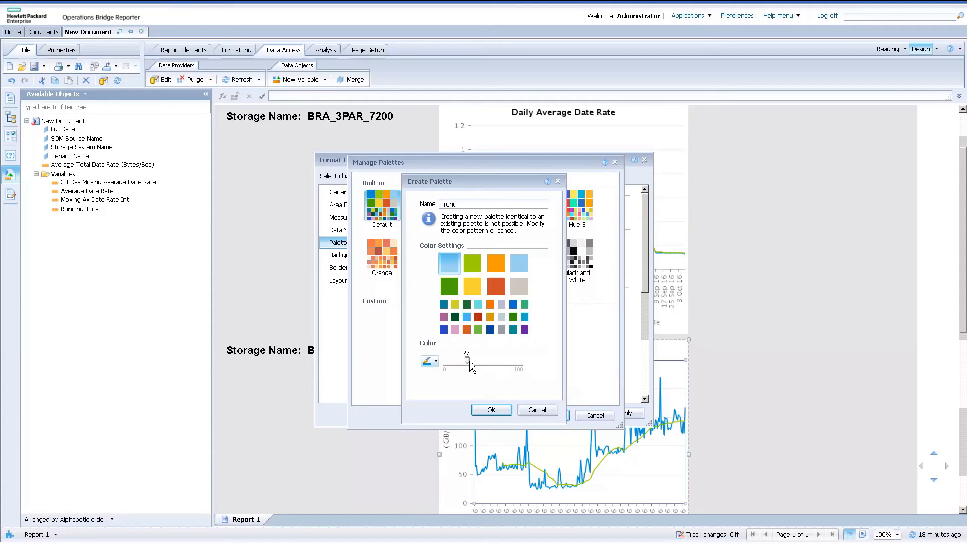
Change the palette's second colour to bright blue, create the Trend palette and apply it to the chart.
{"action": "left_click", "coordinate": [473, 272]}
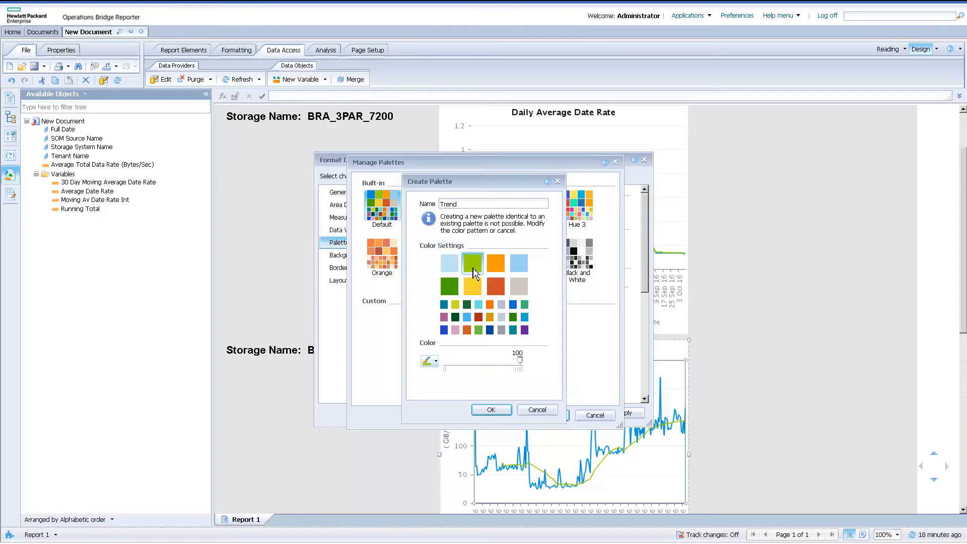
{"action": "left_click", "coordinate": [436, 362]}
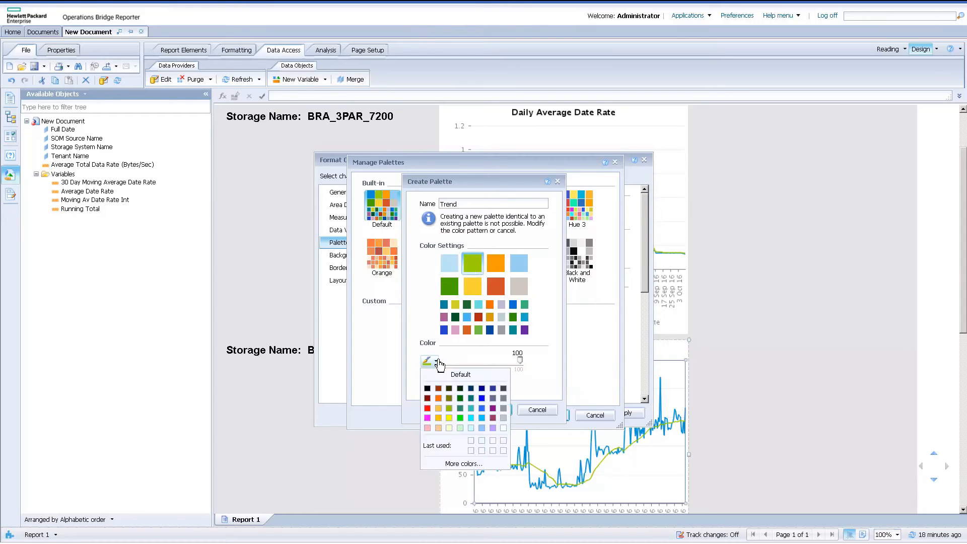
{"action": "left_click", "coordinate": [482, 398]}
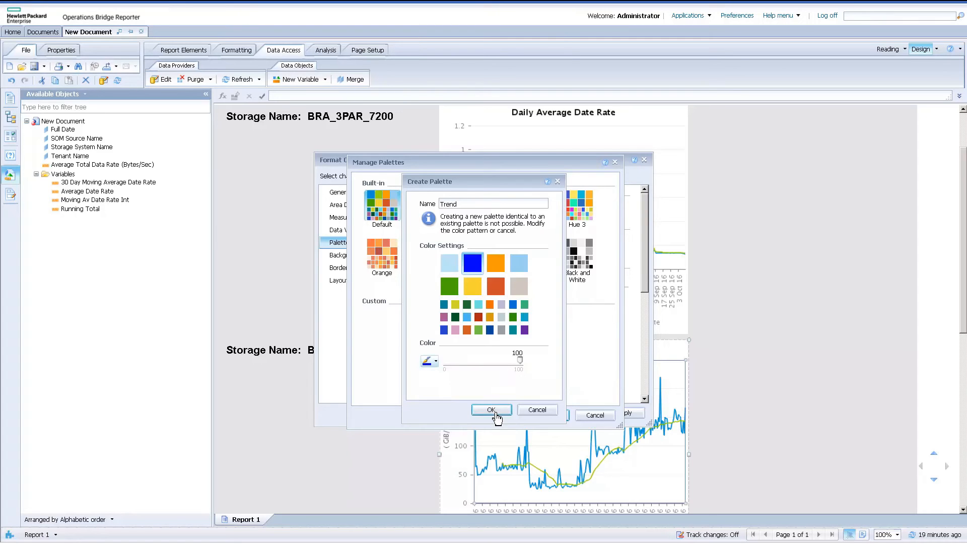
{"action": "left_click", "coordinate": [494, 410]}
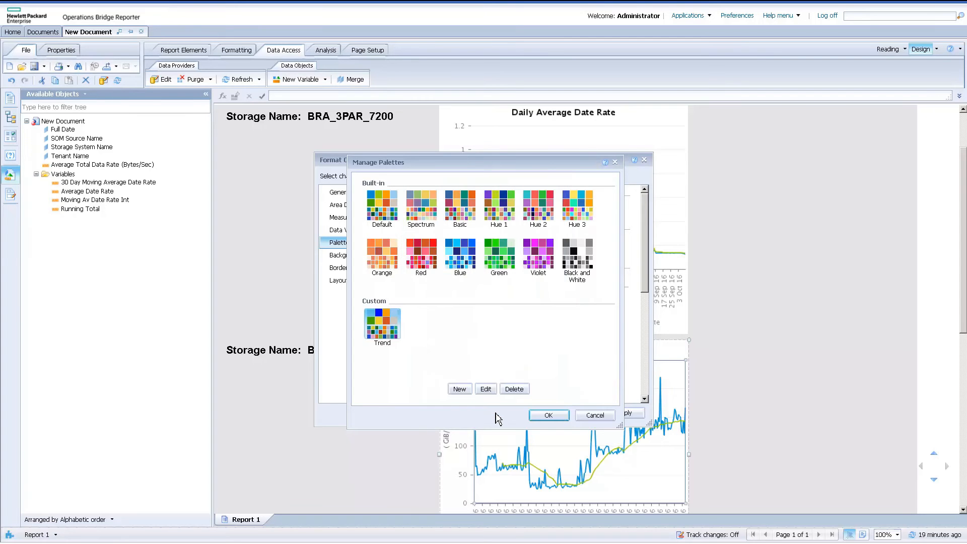
{"action": "left_click", "coordinate": [546, 415]}
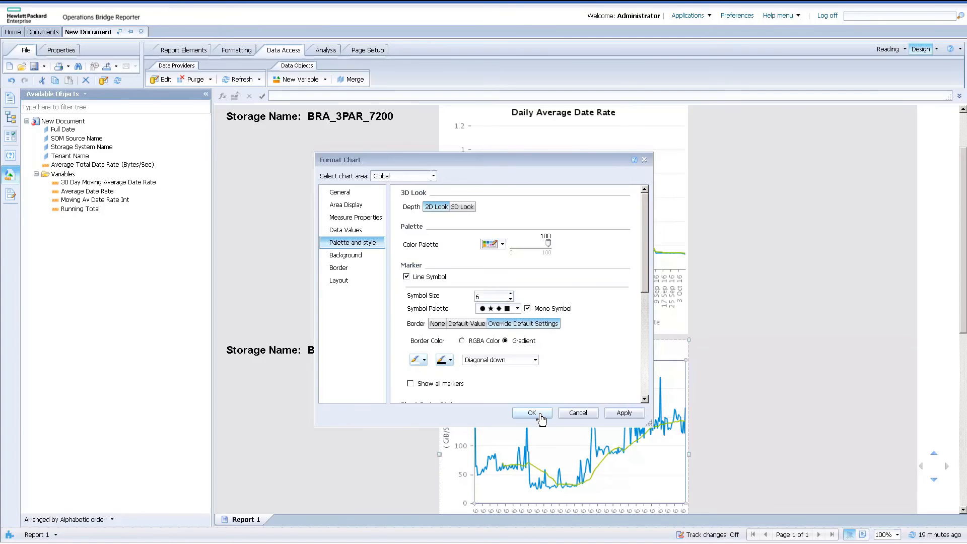
{"action": "left_click", "coordinate": [532, 413]}
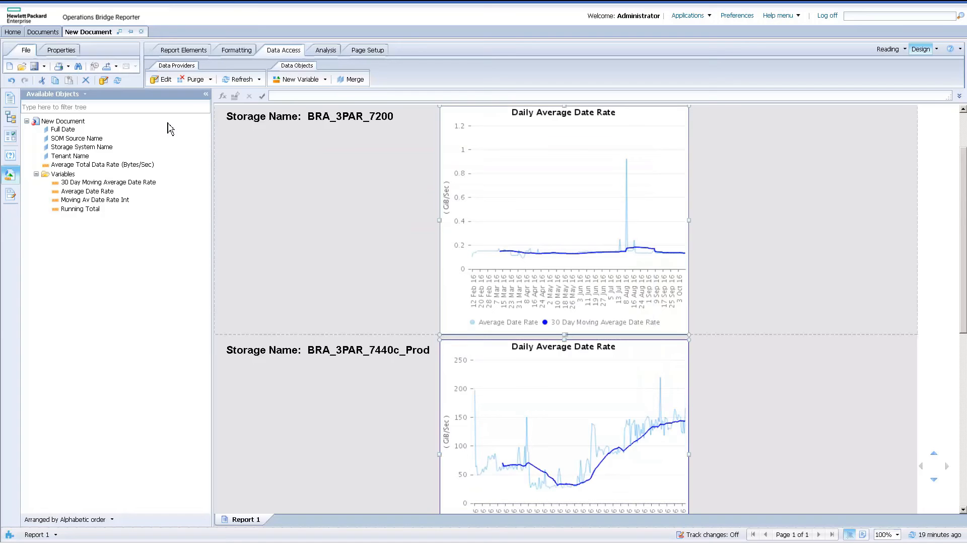
Save the report in the Favorites Folder as a Web Intelligence document named "Daily Performance Trend".
{"action": "left_click", "coordinate": [44, 67]}
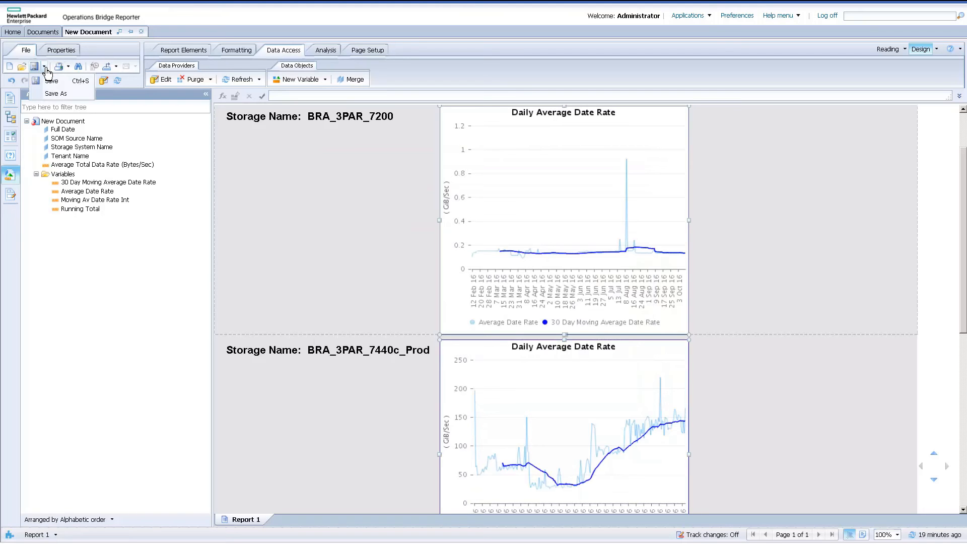
{"action": "left_click", "coordinate": [55, 94]}
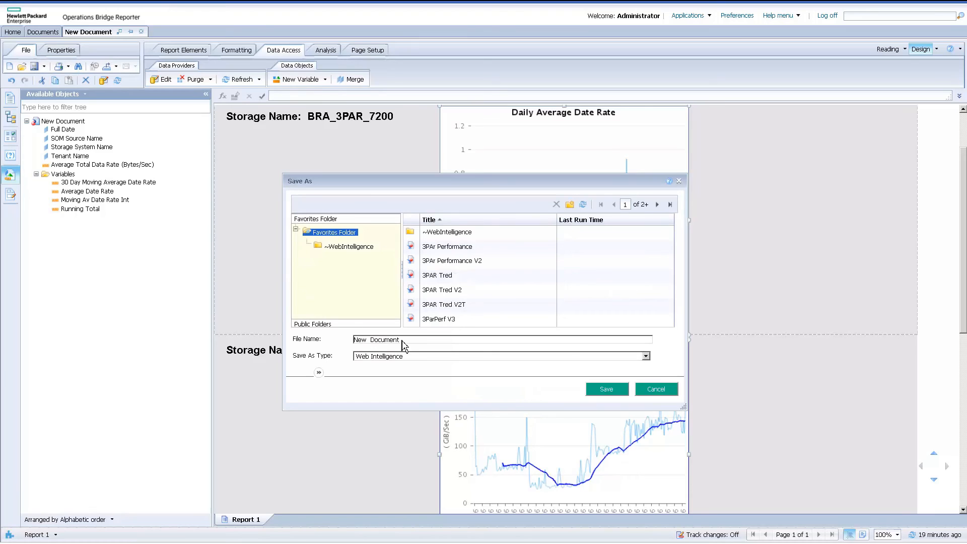
{"action": "left_click", "coordinate": [403, 340]}
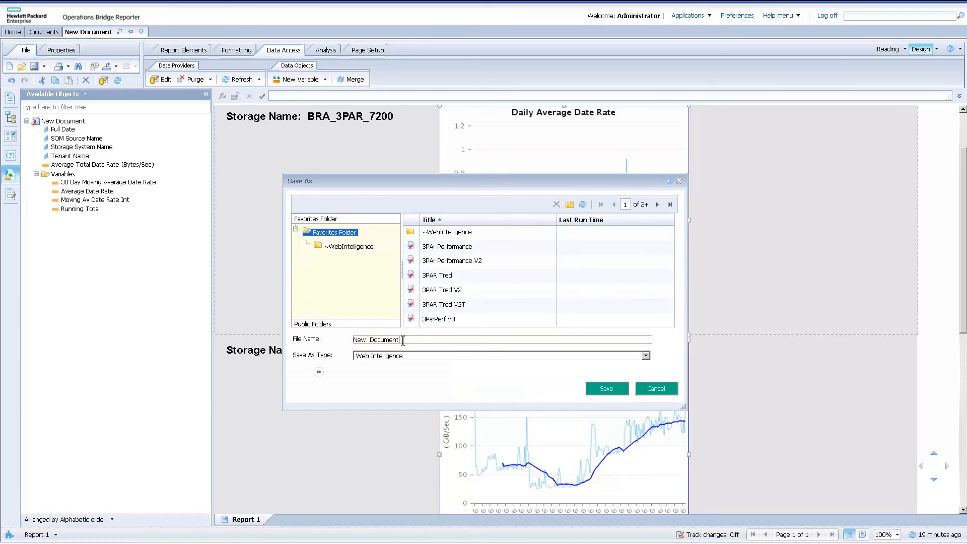
{"action": "key", "text": "BackSpace"}
{"action": "key", "text": "BackSpace"}
{"action": "key", "text": "BackSpace"}
{"action": "key", "text": "BackSpace"}
{"action": "key", "text": "BackSpace"}
{"action": "key", "text": "BackSpace"}
{"action": "key", "text": "BackSpace"}
{"action": "key", "text": "BackSpace"}
{"action": "key", "text": "BackSpace"}
{"action": "key", "text": "BackSpace"}
{"action": "type", "text": "Daily Performance Trend"}
{"action": "left_click", "coordinate": [607, 389]}
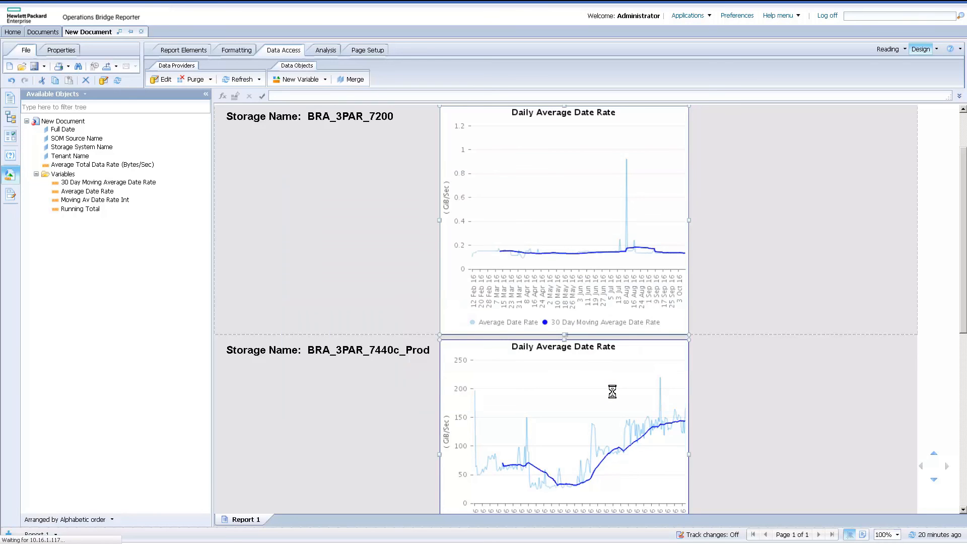